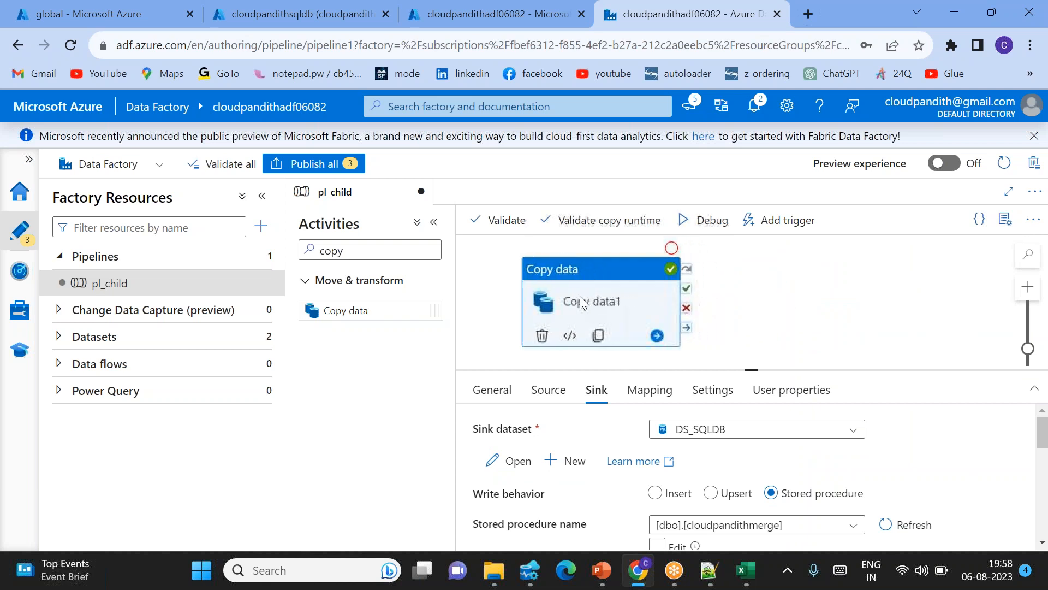
# Examine the run output of the Copy data1 activity, checking the rowsRead, rowsCopied and copyDuration entries
pyautogui.click(727, 337)
pyautogui.scroll(-1, 626, 483)
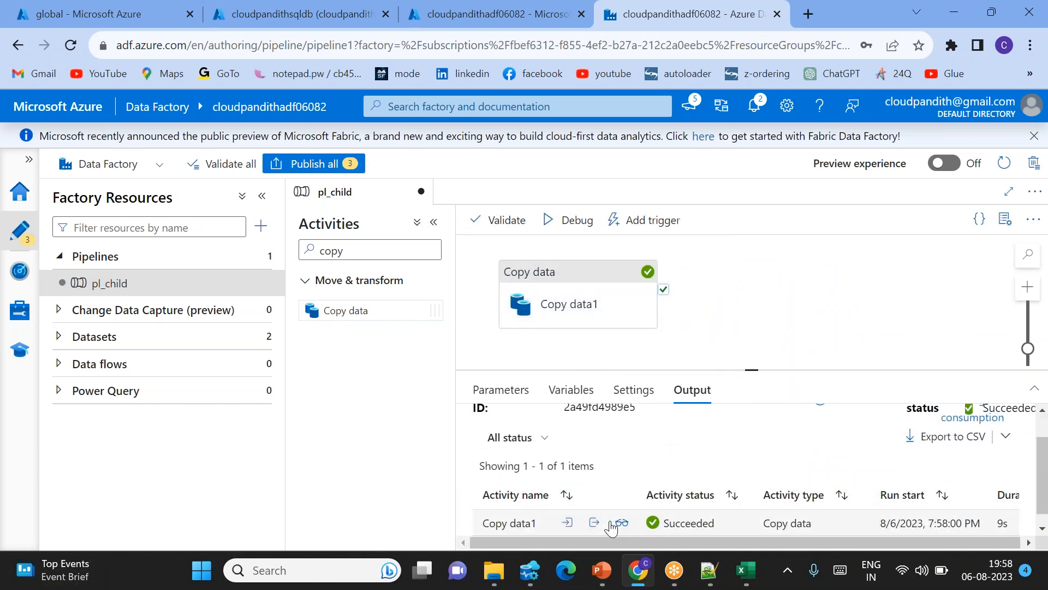
pyautogui.click(594, 523)
pyautogui.doubleClick(474, 397)
pyautogui.doubleClick(470, 443)
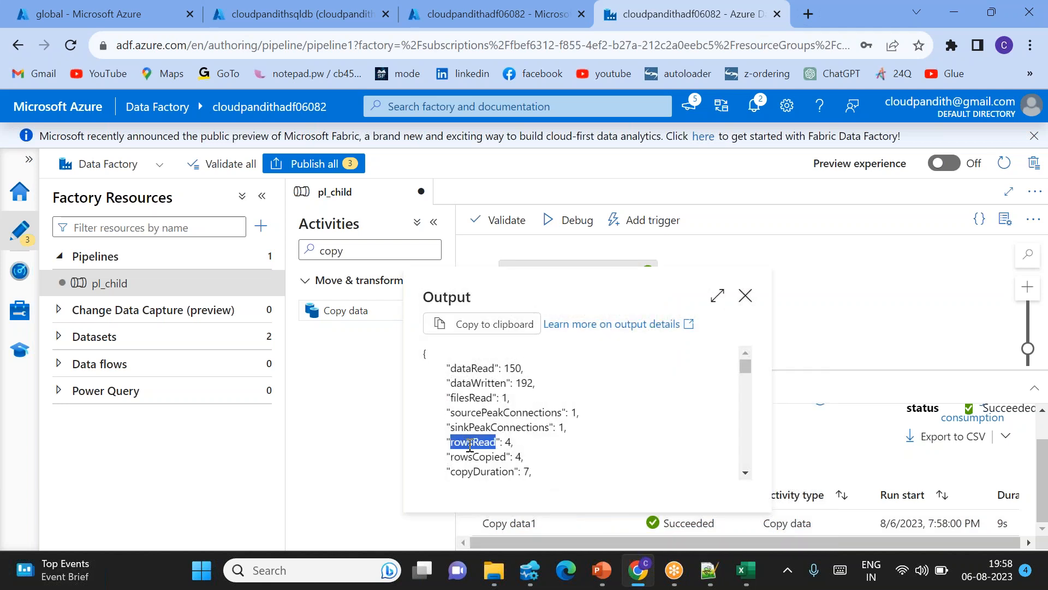
pyautogui.doubleClick(482, 456)
pyautogui.scroll(-3, 480, 445)
pyautogui.click(479, 437)
pyautogui.doubleClick(479, 431)
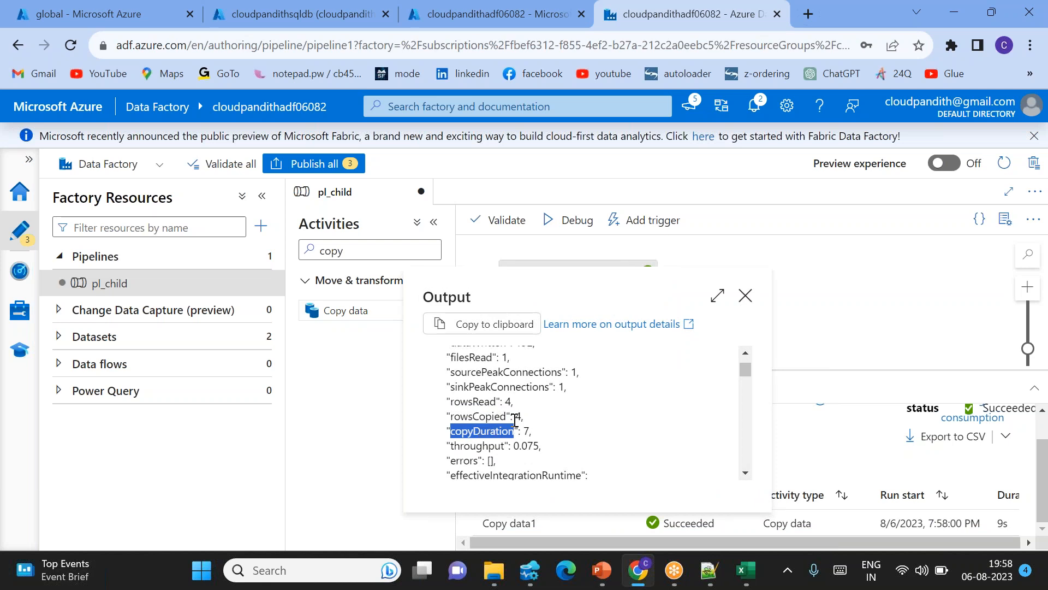
pyautogui.scroll(2, 515, 421)
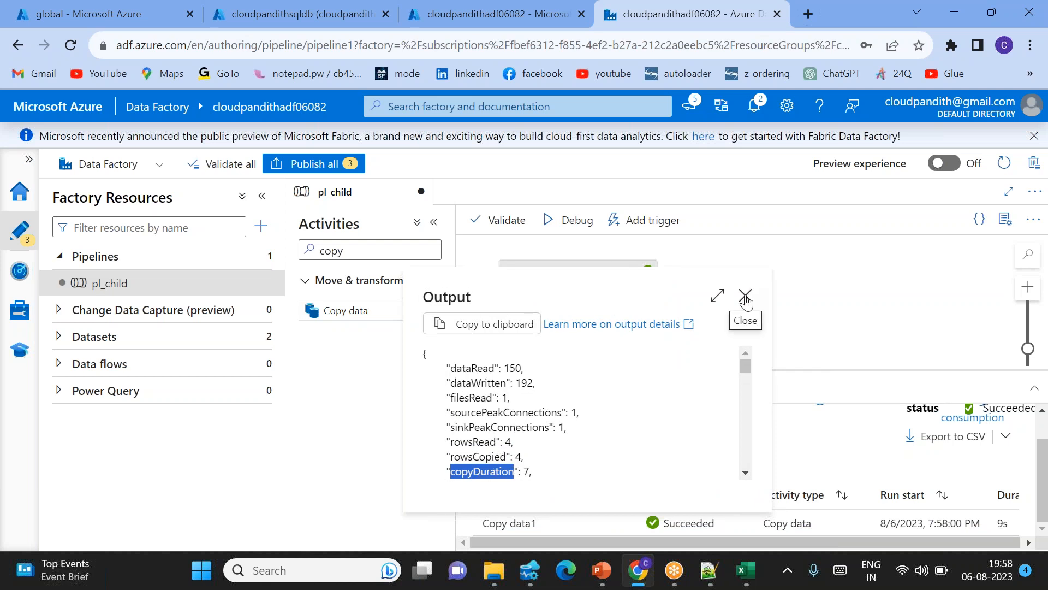
pyautogui.click(747, 295)
# Add a Set variable activity to the pl_child pipeline and link it to run on success of Copy data1
pyautogui.doubleClick(348, 248)
pyautogui.press('BackSpace')
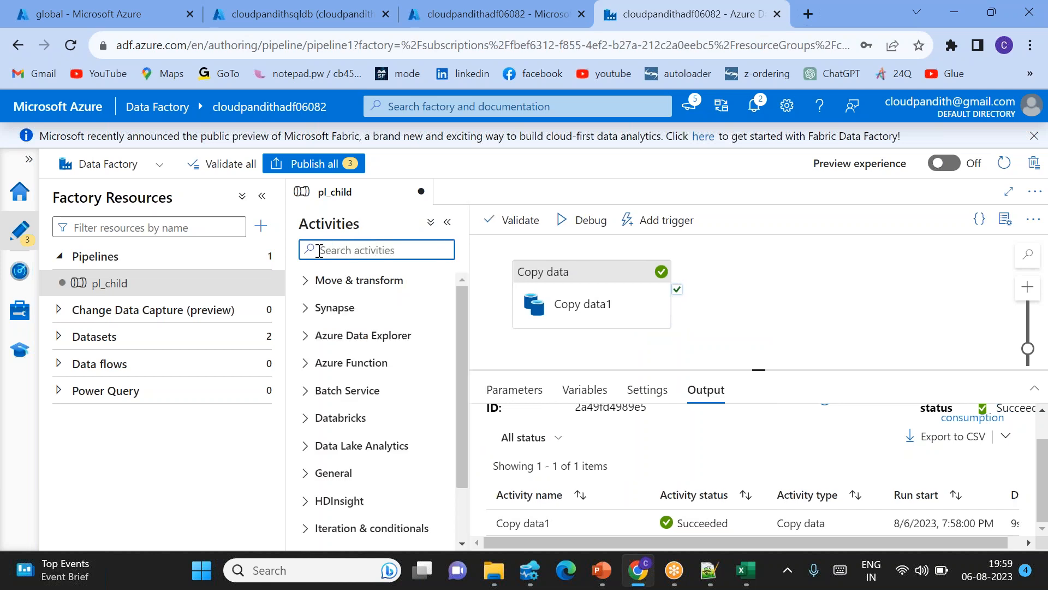
pyautogui.write('set')
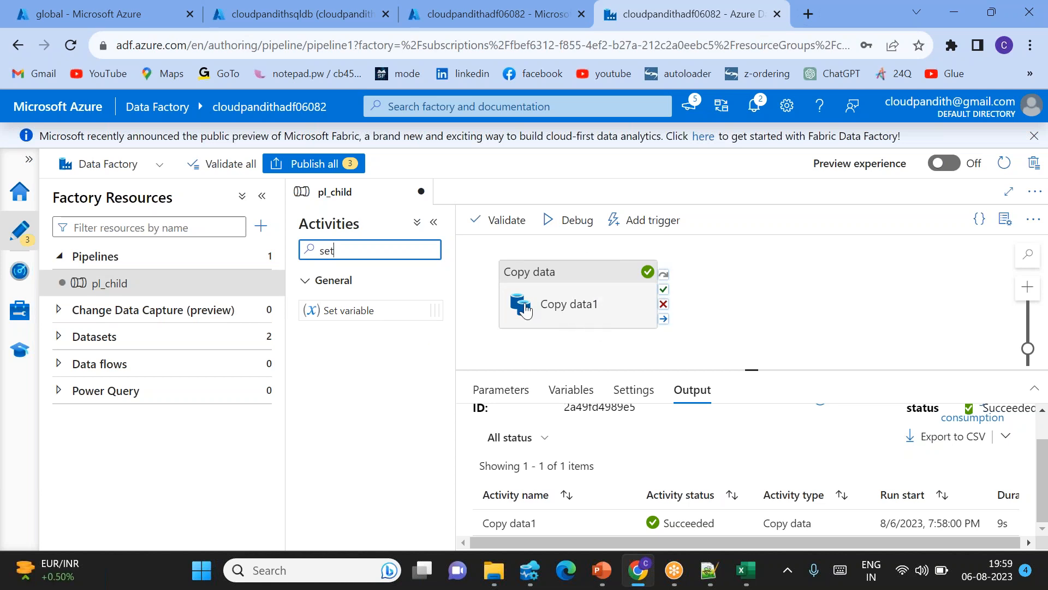
pyautogui.moveTo(334, 309); pyautogui.dragTo(808, 290)
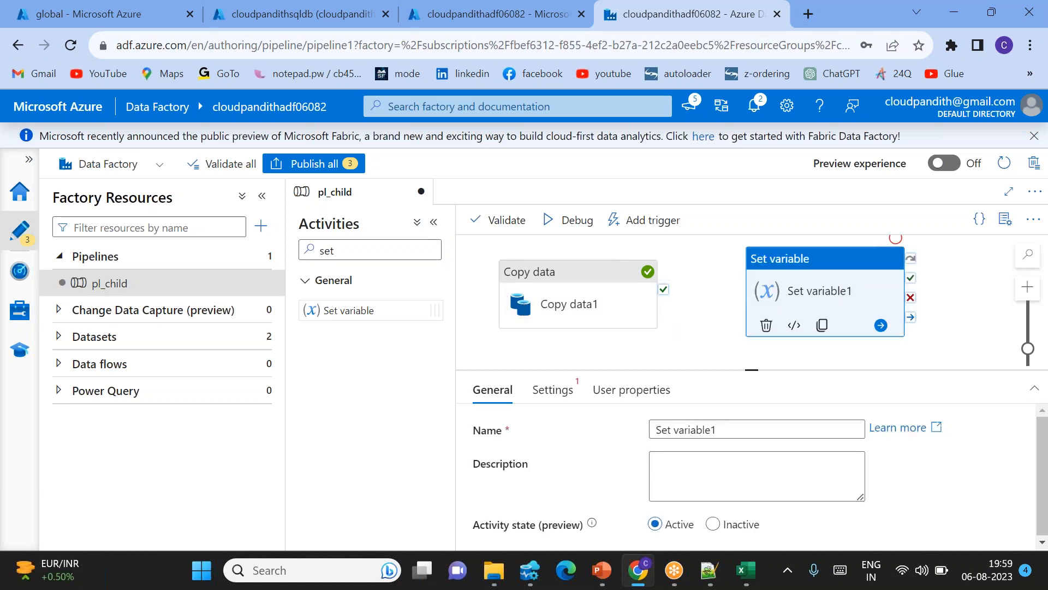
pyautogui.moveTo(663, 289); pyautogui.dragTo(806, 286)
pyautogui.click(781, 306)
# Set the Set variable activity's variable type to Pipeline return value and add five empty value rows
pyautogui.moveTo(752, 369); pyautogui.dragTo(729, 334)
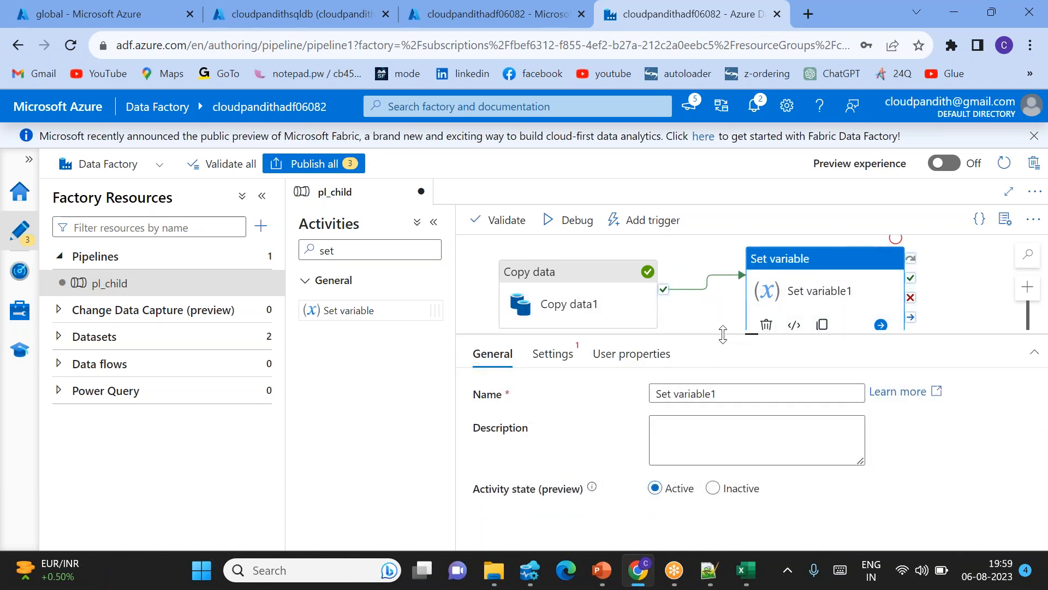
pyautogui.click(551, 360)
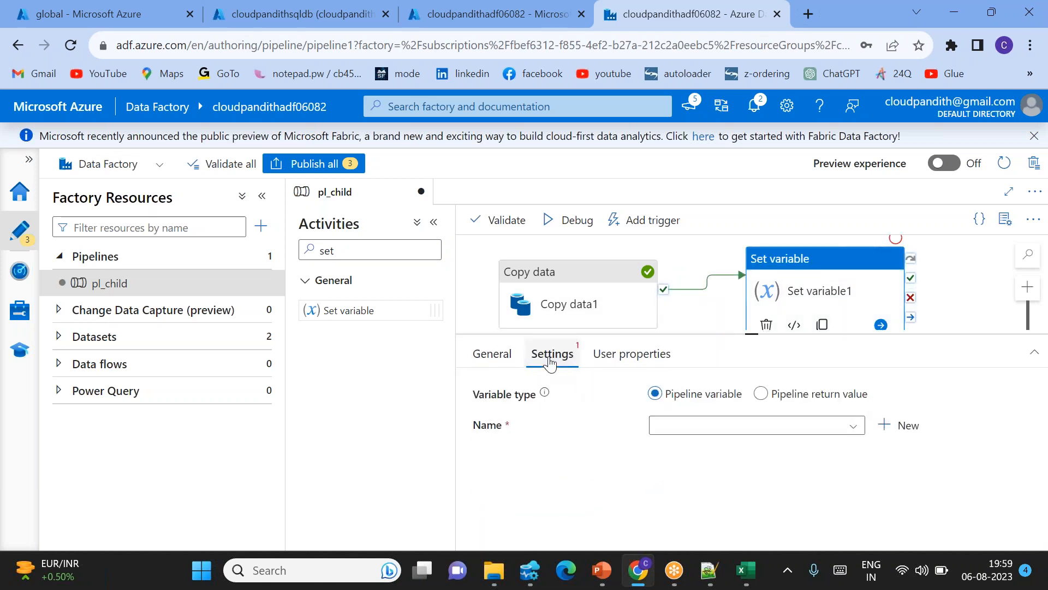
pyautogui.click(760, 403)
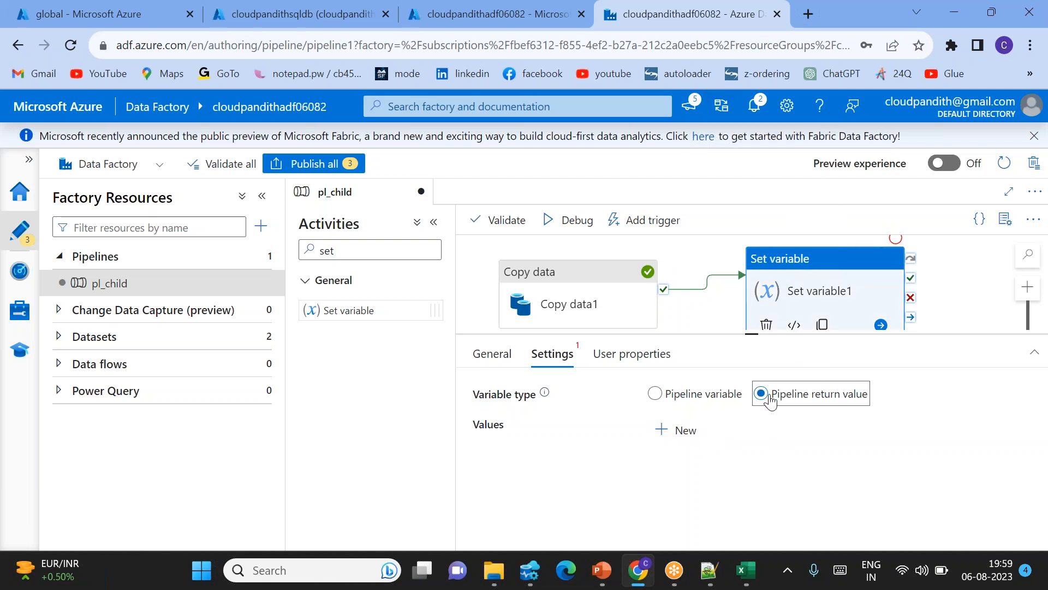
pyautogui.click(681, 430)
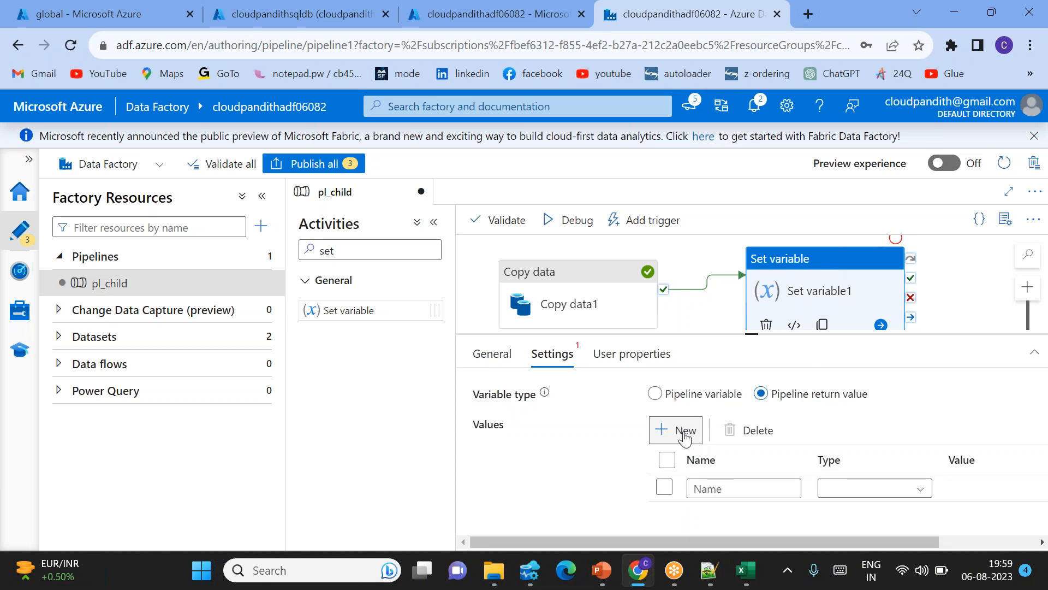
pyautogui.click(684, 432)
pyautogui.click(684, 434)
pyautogui.scroll(-2, 684, 434)
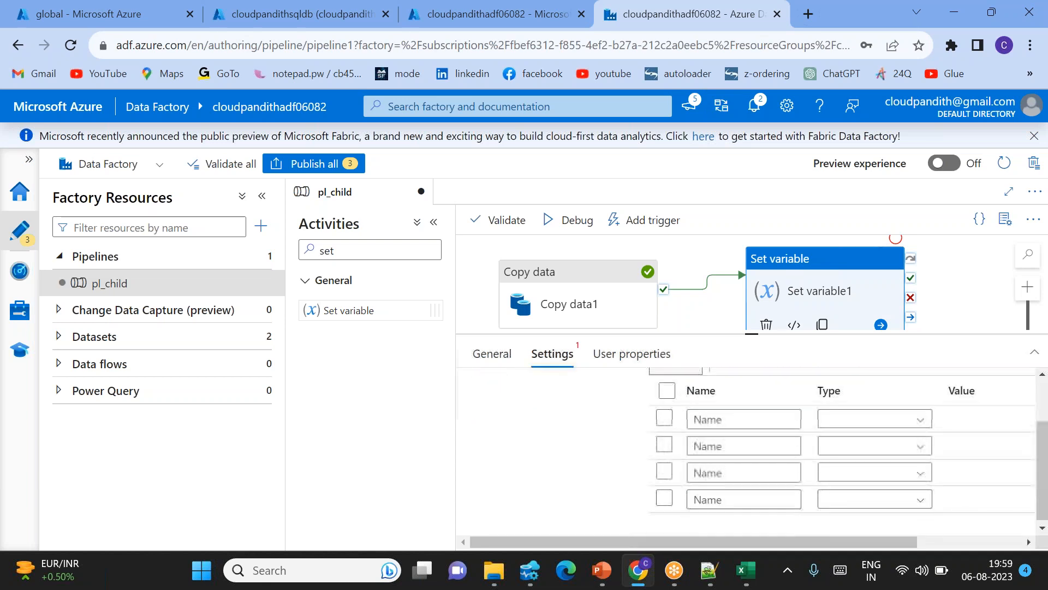
pyautogui.scroll(1, 690, 390)
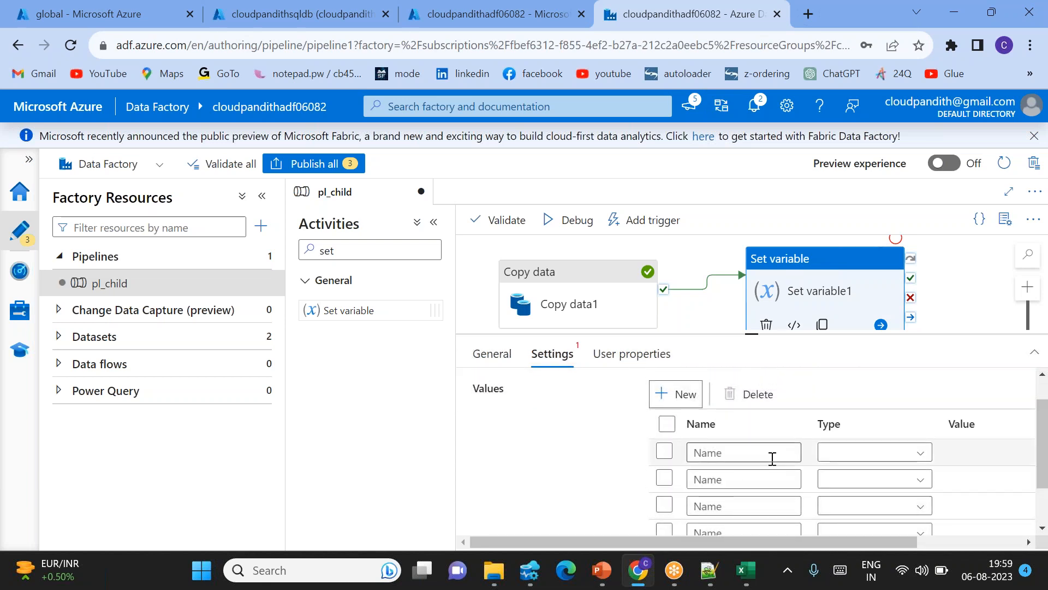
pyautogui.scroll(-2, 772, 457)
pyautogui.hscroll(3, 737, 464)
pyautogui.scroll(1, 713, 477)
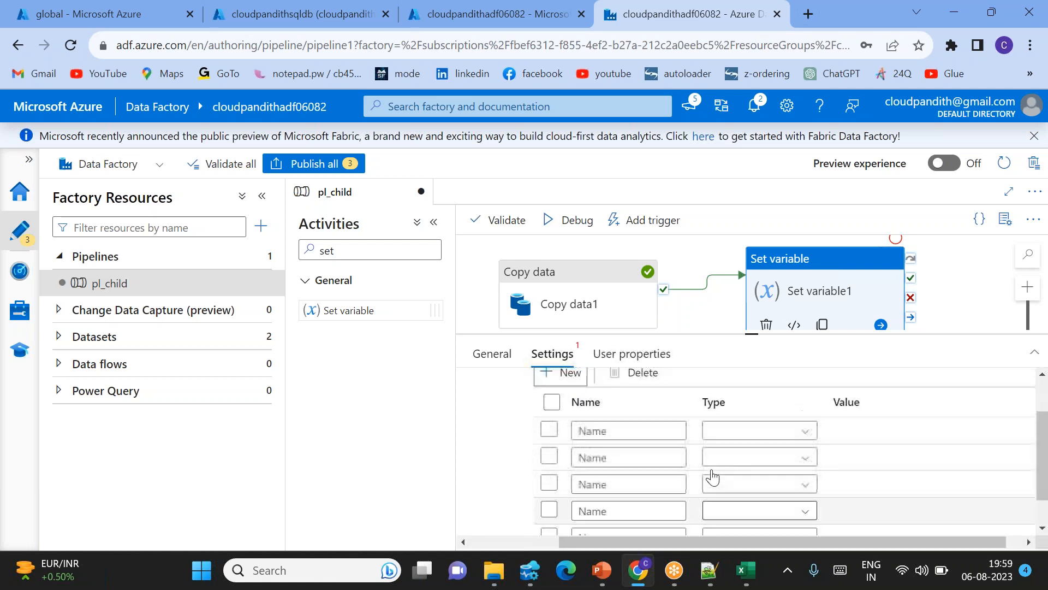
# Name the five return values adfname, pipelinename, pipelinerunid, recordsread and recordscopied
pyautogui.click(614, 435)
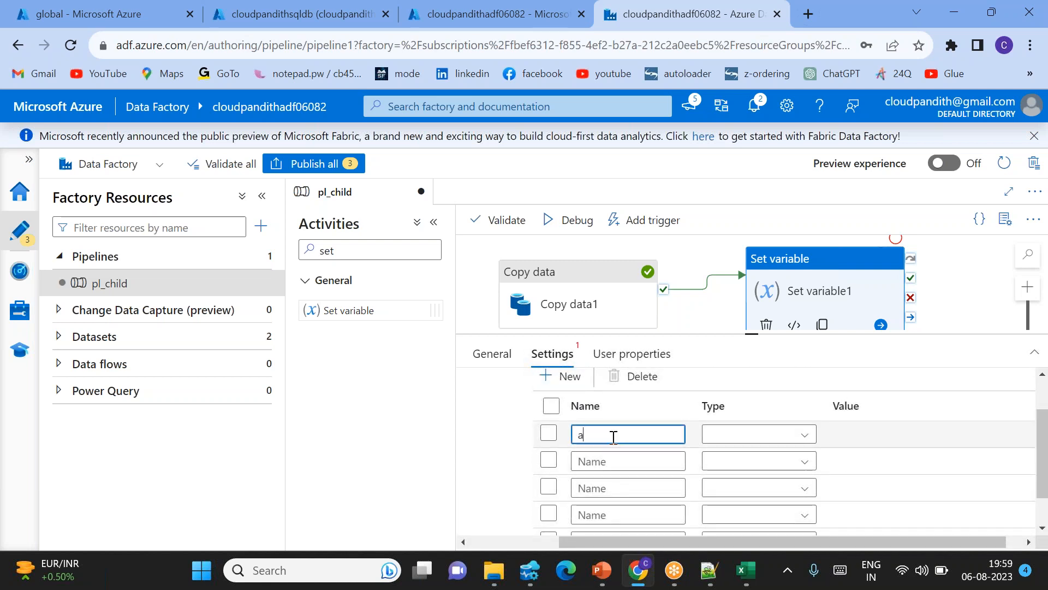
pyautogui.write('adfname')
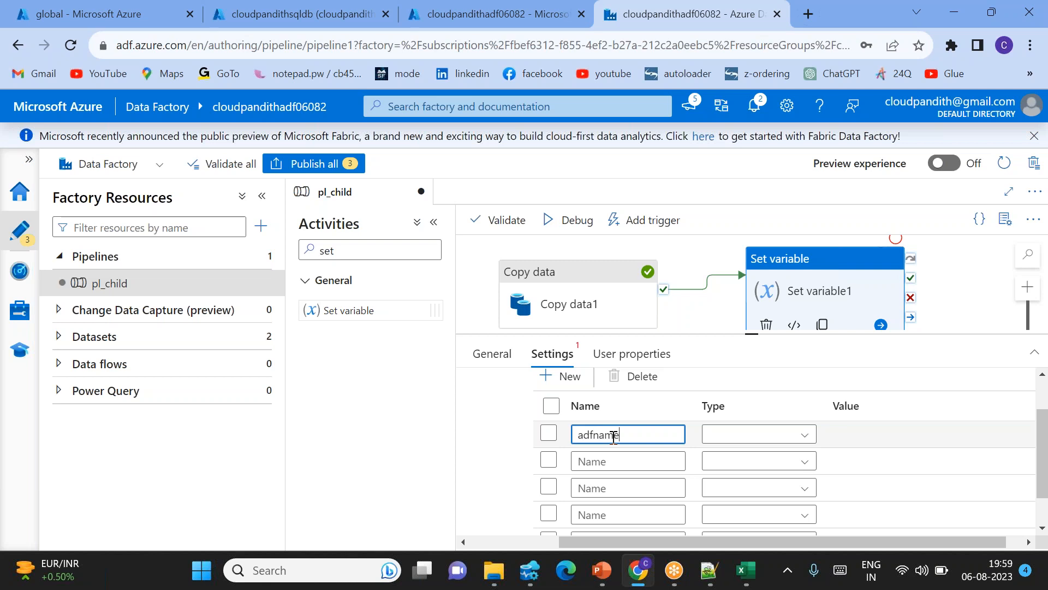
pyautogui.click(595, 460)
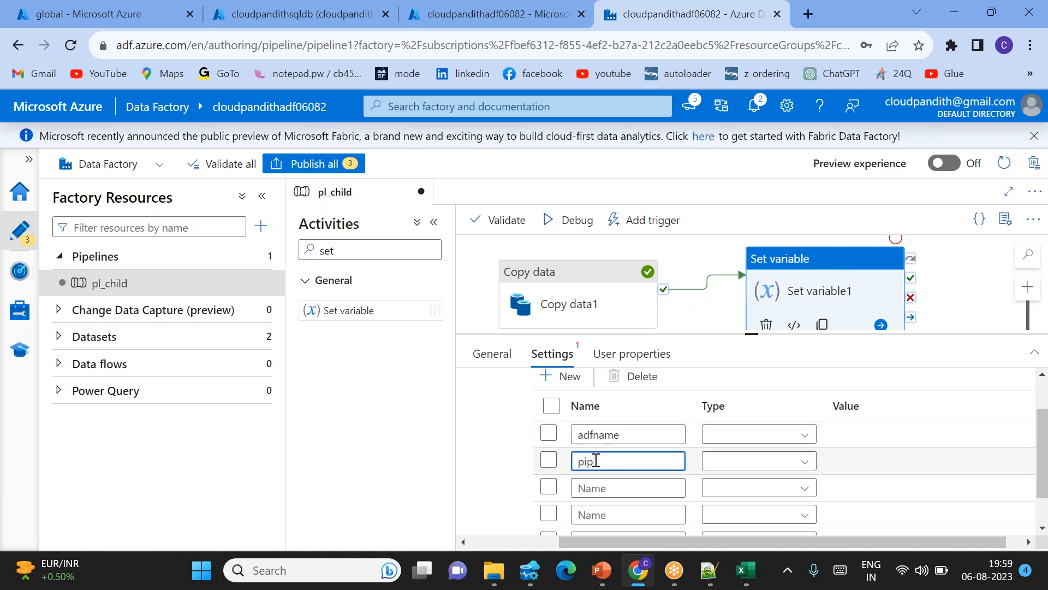
pyautogui.write('pipelinename')
pyautogui.click(601, 487)
pyautogui.write('pipelinerunid')
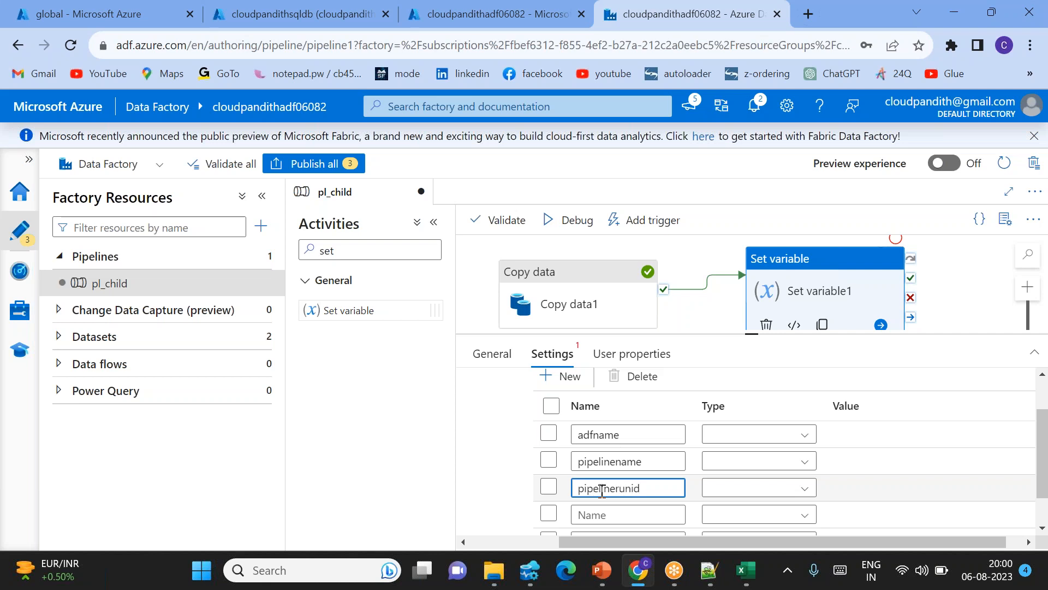
pyautogui.scroll(-1, 601, 490)
pyautogui.click(589, 470)
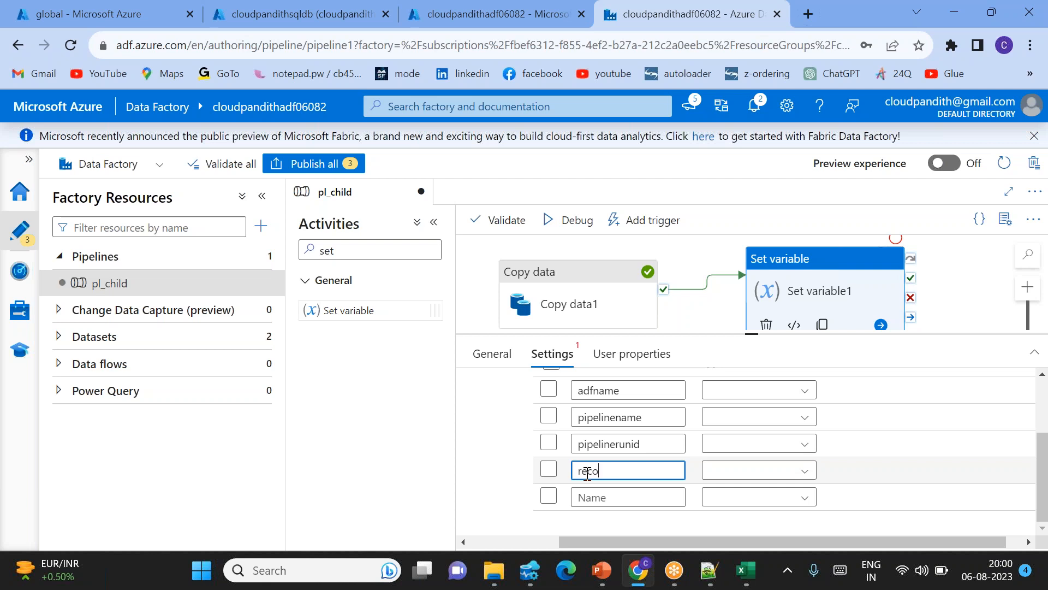
pyautogui.click(595, 498)
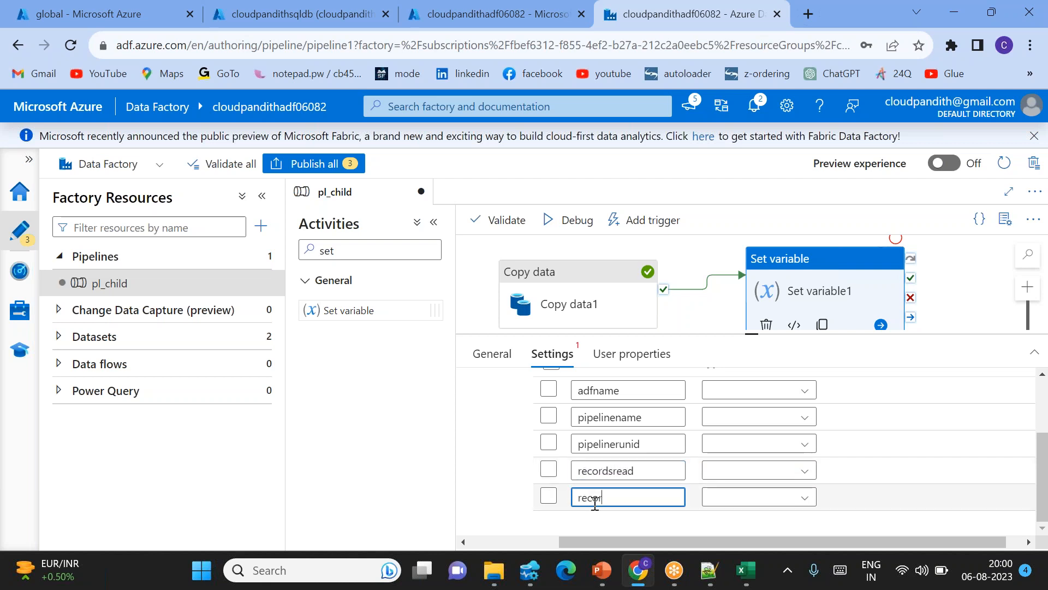
pyautogui.write('recordscopi')
# Set the type of all five return values to Expression
pyautogui.scroll(1, 726, 496)
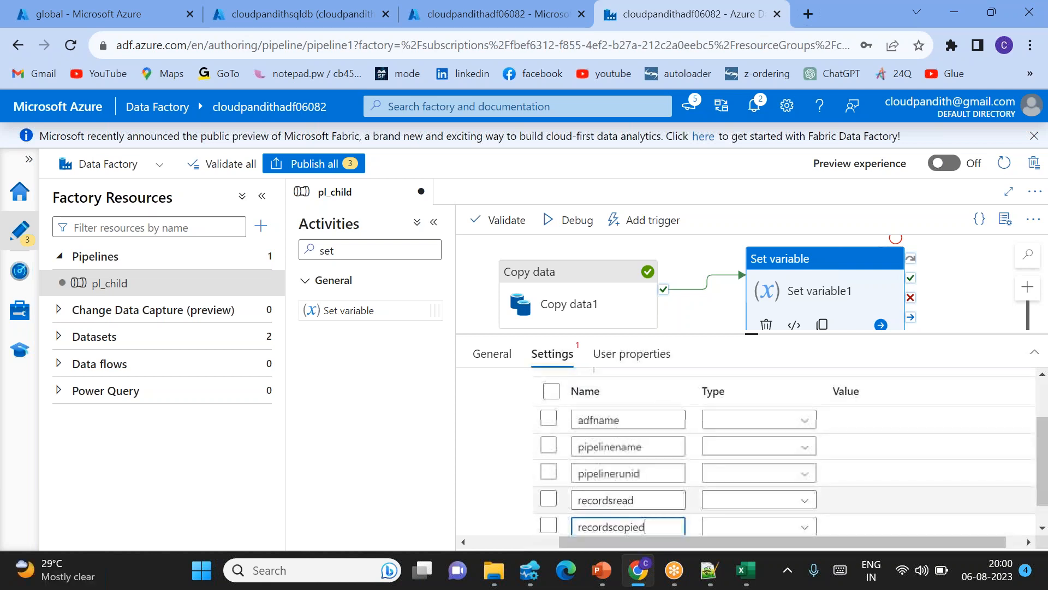
pyautogui.click(778, 422)
pyautogui.click(740, 496)
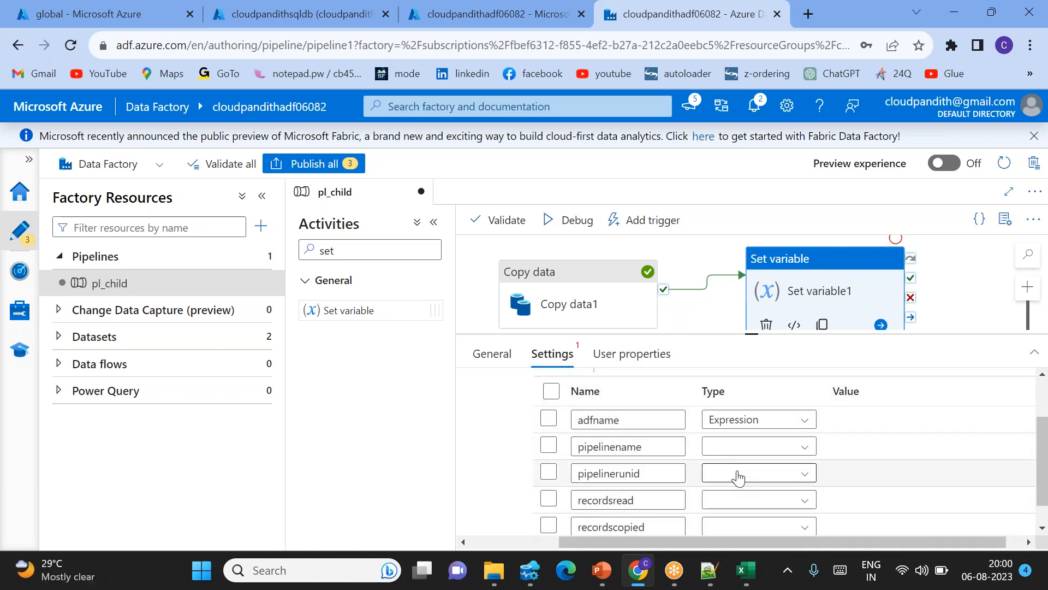
pyautogui.click(786, 446)
pyautogui.click(732, 524)
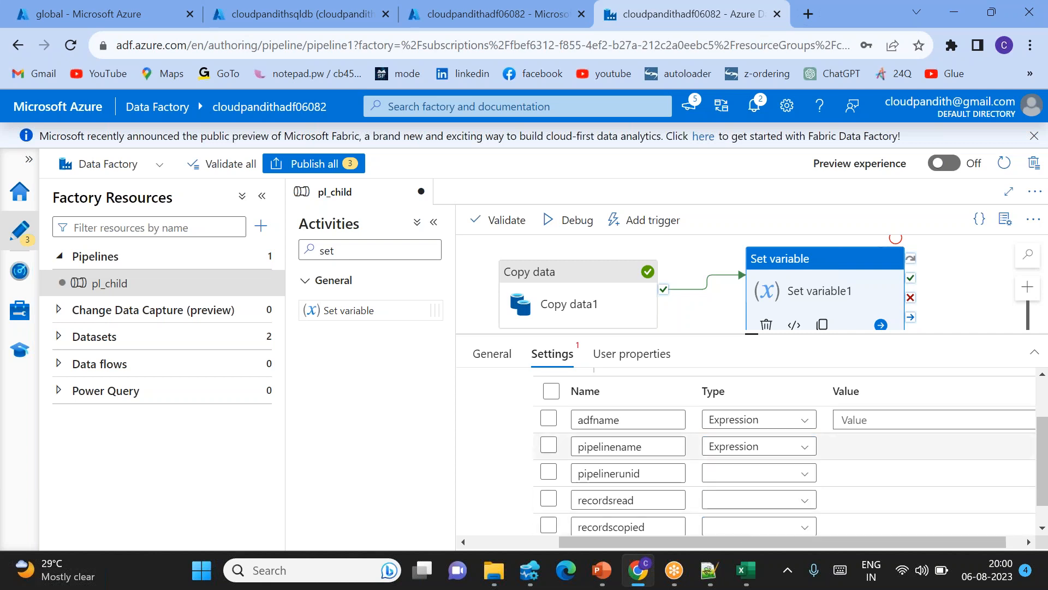
pyautogui.scroll(-1, 767, 457)
pyautogui.click(759, 444)
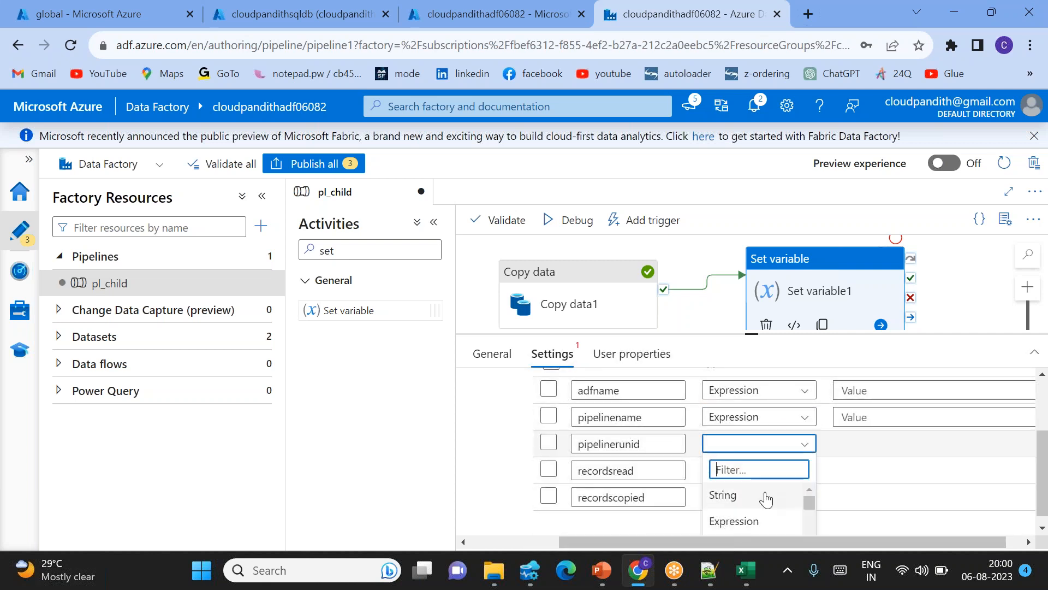
pyautogui.click(742, 521)
pyautogui.click(744, 472)
pyautogui.scroll(-1, 746, 521)
pyautogui.click(744, 520)
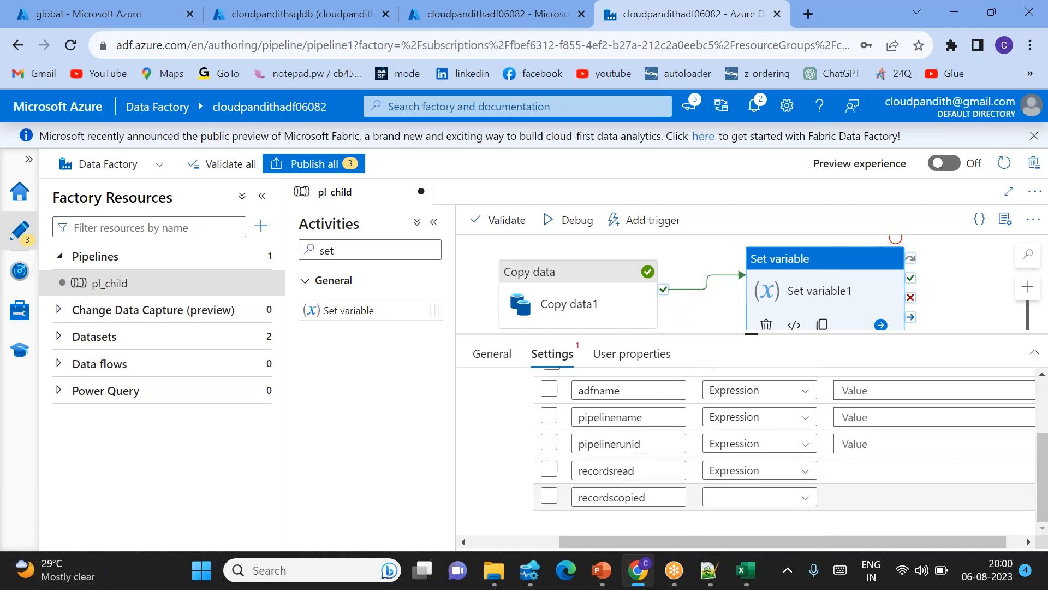
pyautogui.click(786, 509)
pyautogui.click(746, 505)
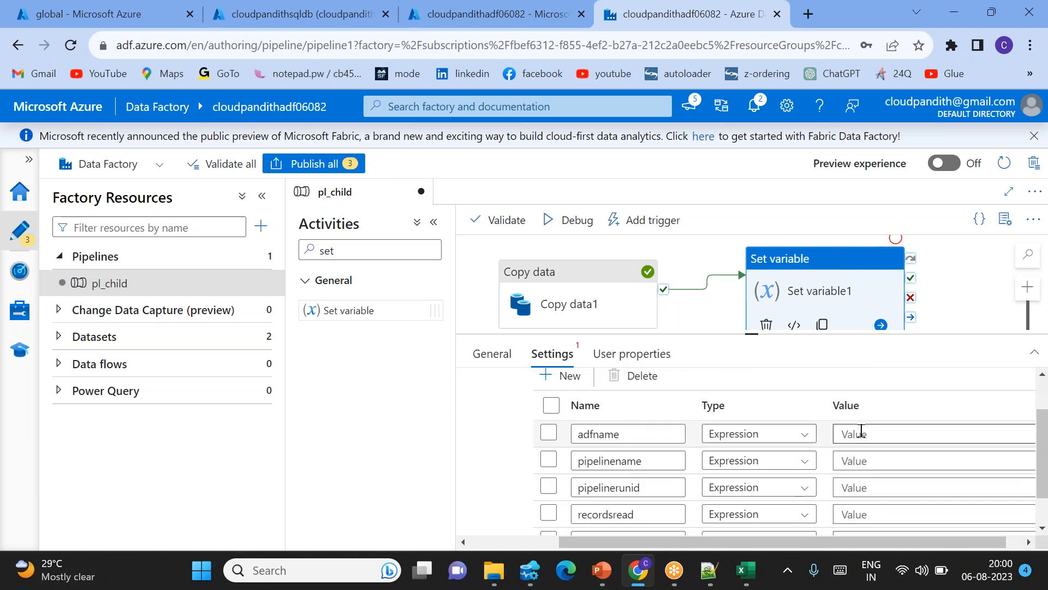
pyautogui.click(868, 432)
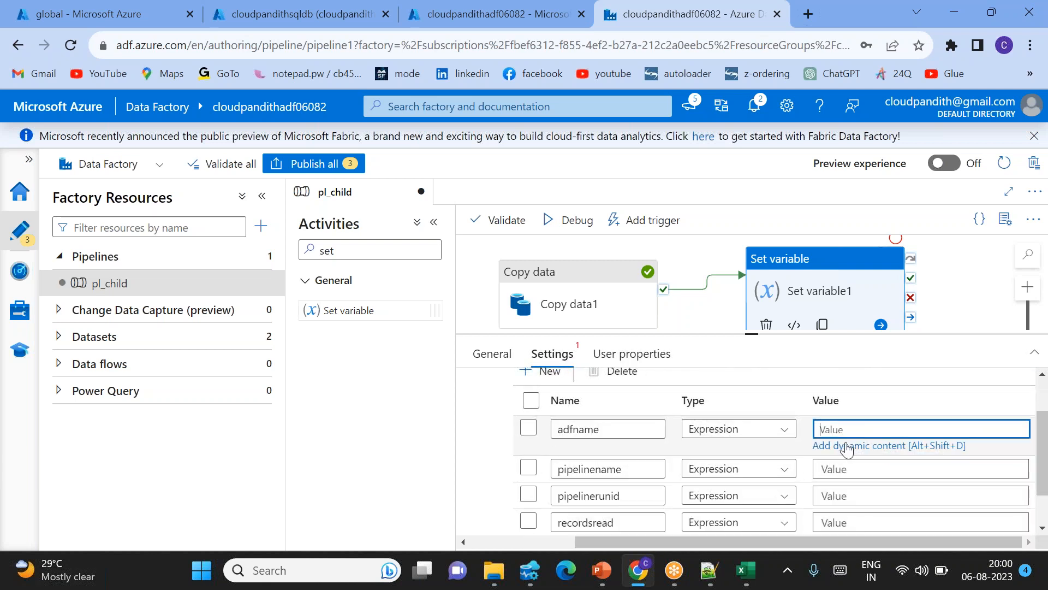
pyautogui.click(847, 446)
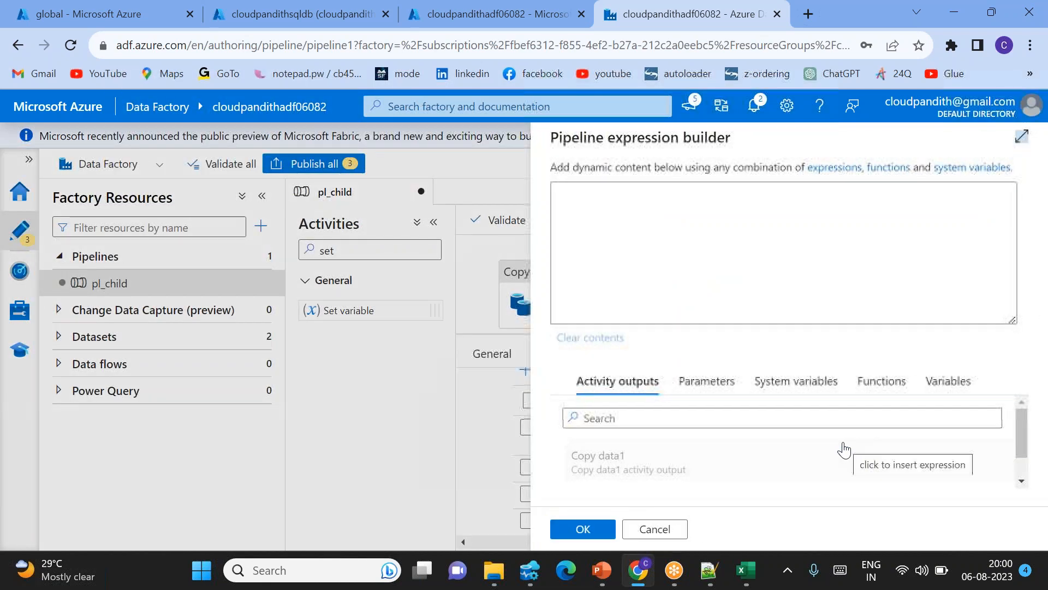
pyautogui.click(782, 397)
pyautogui.click(620, 467)
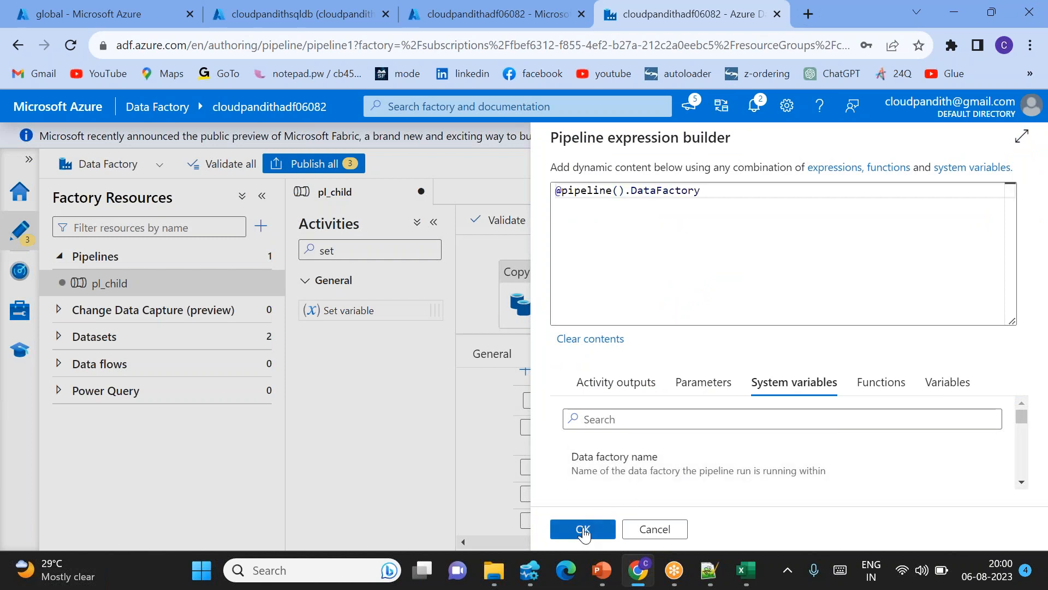
pyautogui.click(584, 530)
pyautogui.click(833, 455)
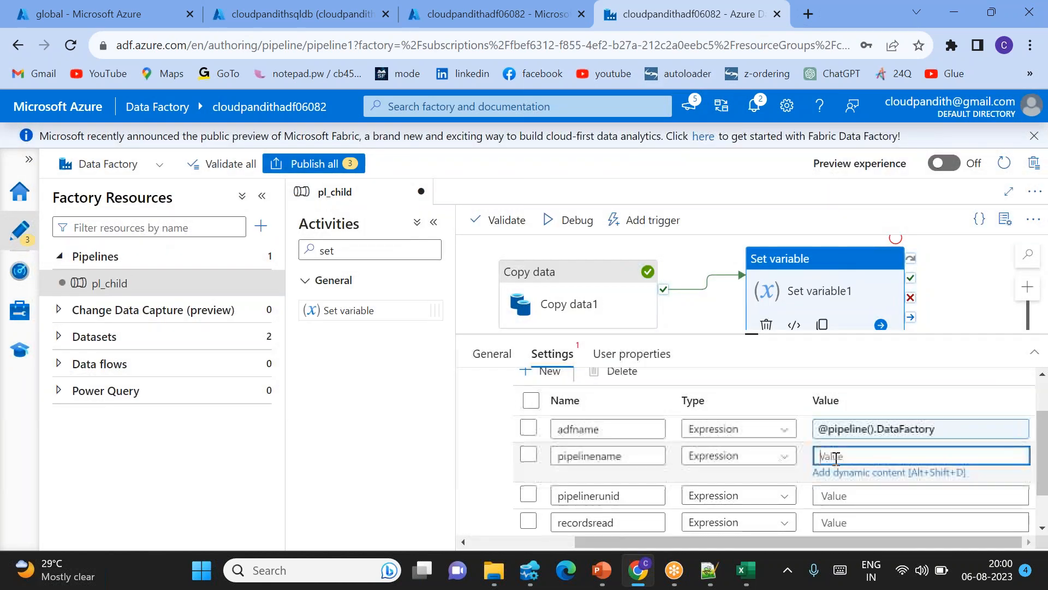
pyautogui.click(869, 473)
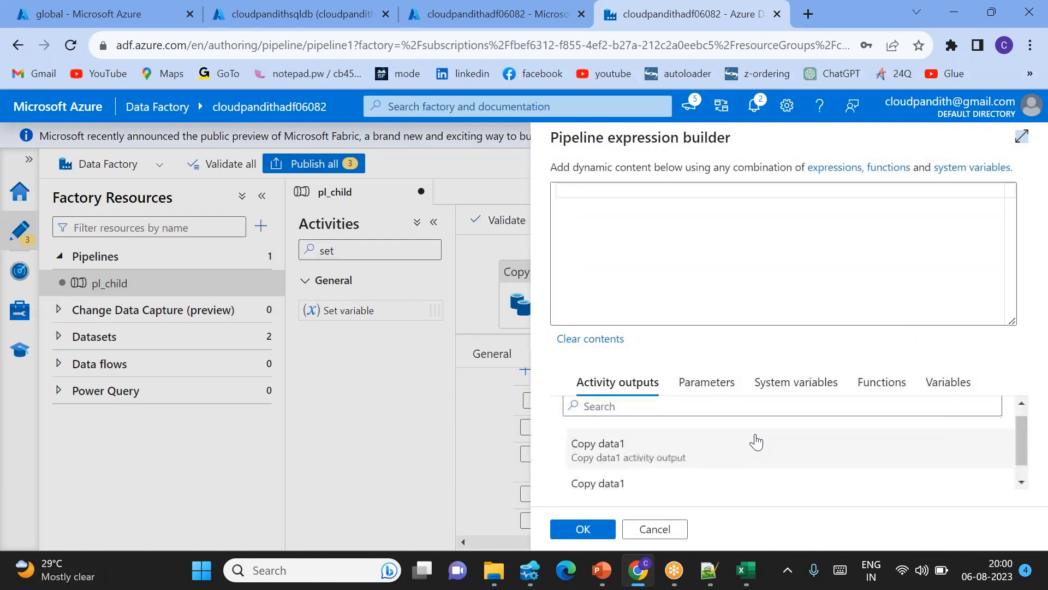
pyautogui.click(808, 382)
pyautogui.scroll(-1, 725, 478)
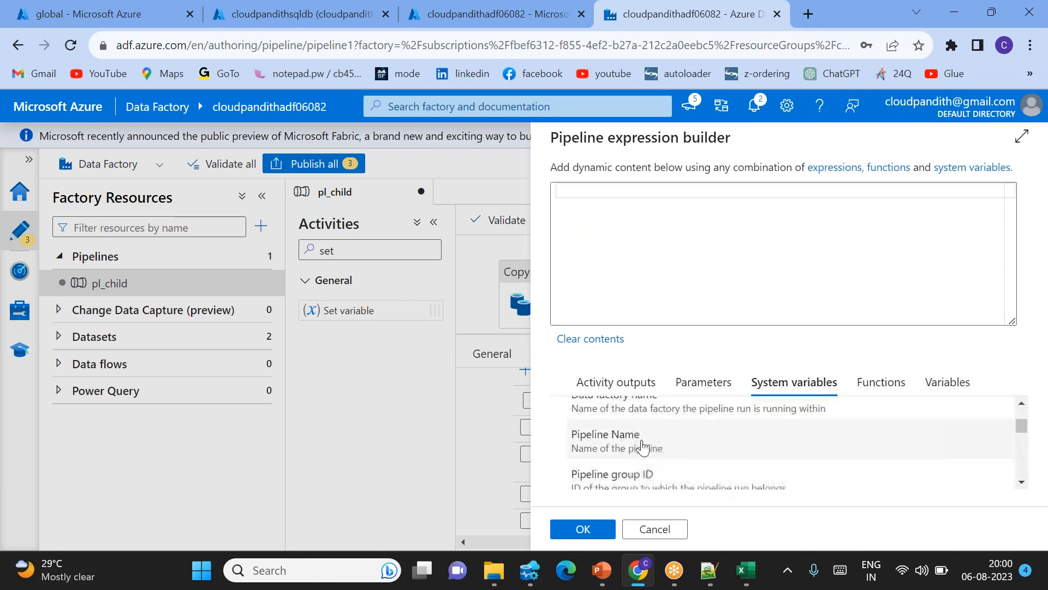
pyautogui.click(647, 443)
pyautogui.click(601, 529)
pyautogui.click(838, 483)
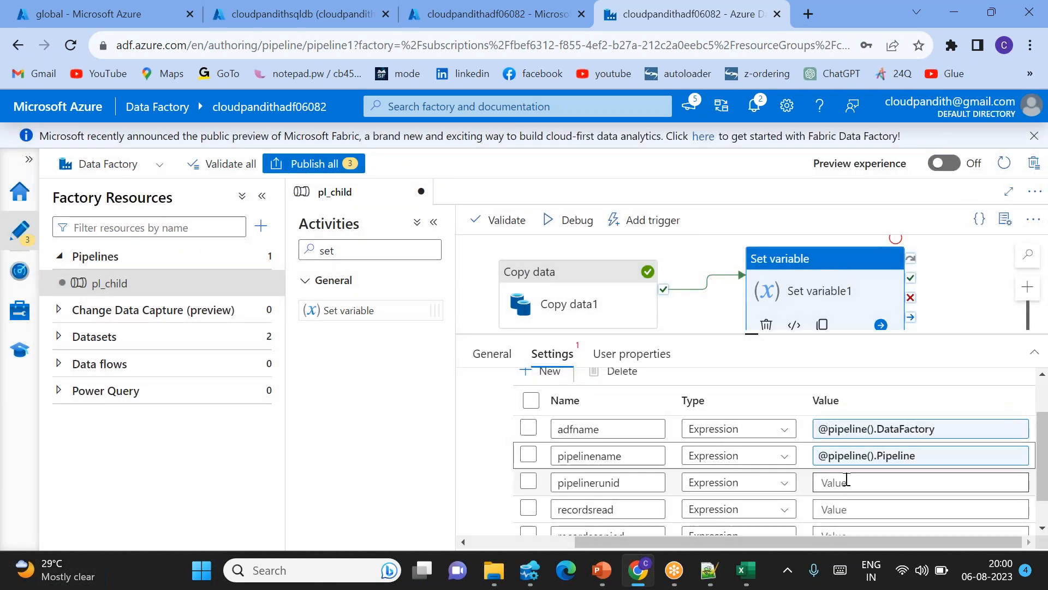
pyautogui.click(868, 499)
pyautogui.click(799, 382)
pyautogui.scroll(-1, 742, 481)
pyautogui.scroll(-1, 740, 484)
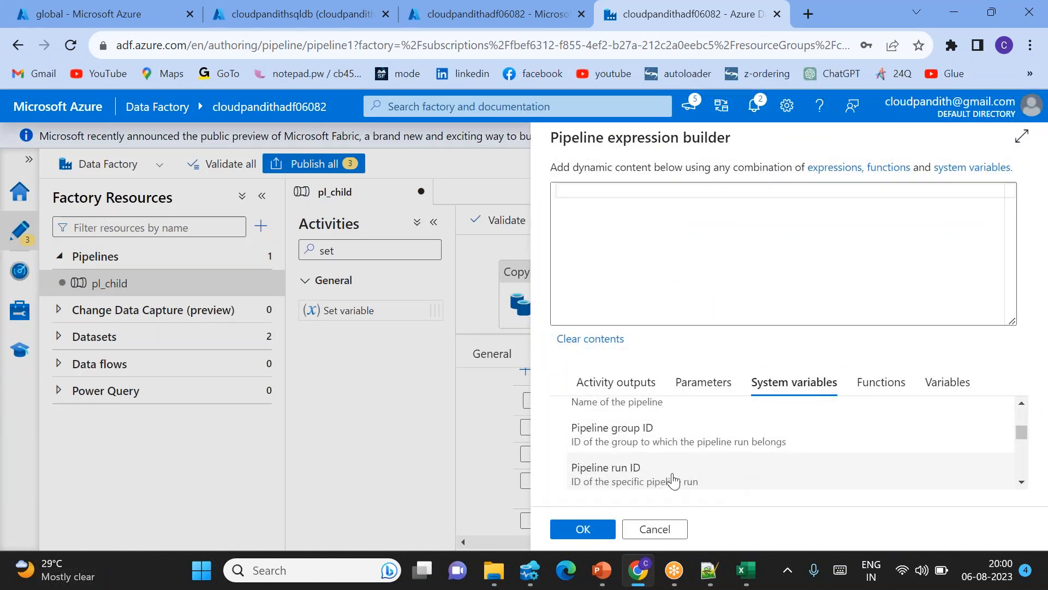
pyautogui.click(667, 480)
pyautogui.click(579, 525)
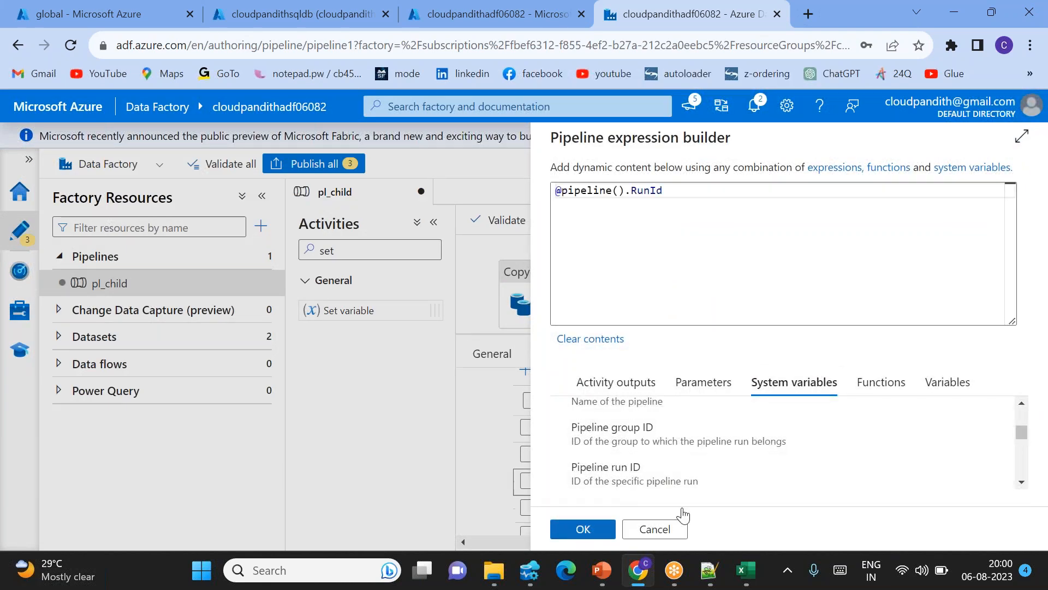
# Check the rowsRead and rowsCopied property names in the output of the Copy data1 debug run
pyautogui.click(849, 469)
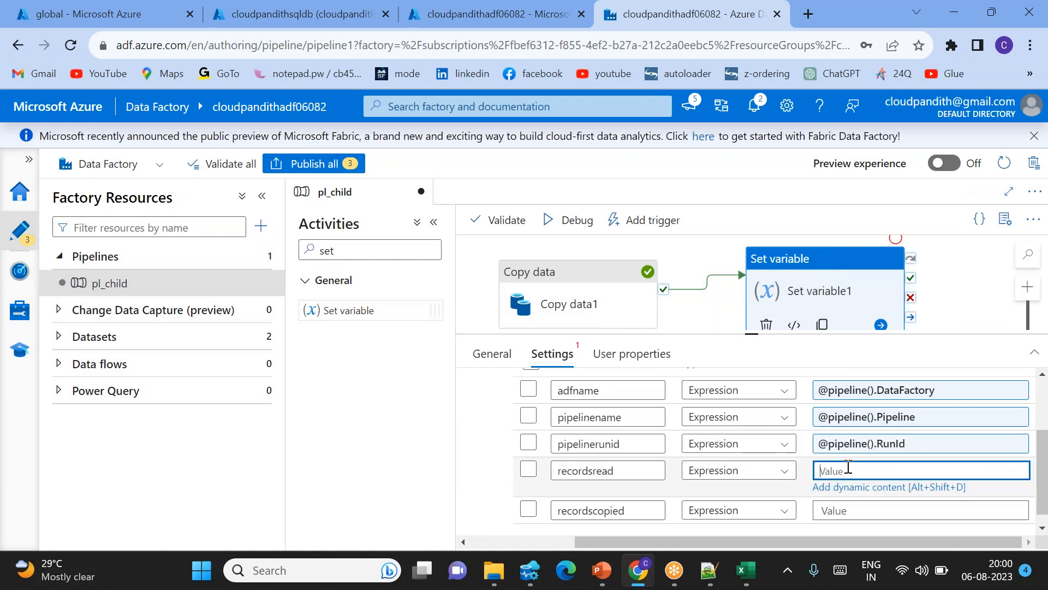
pyautogui.click(698, 270)
pyautogui.moveTo(616, 530)
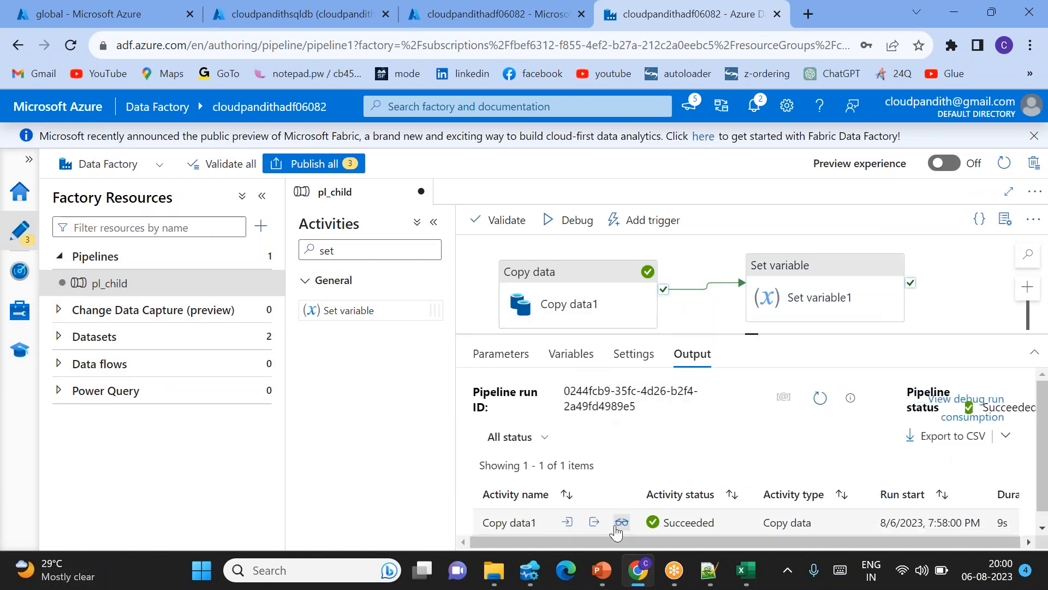
pyautogui.click(594, 522)
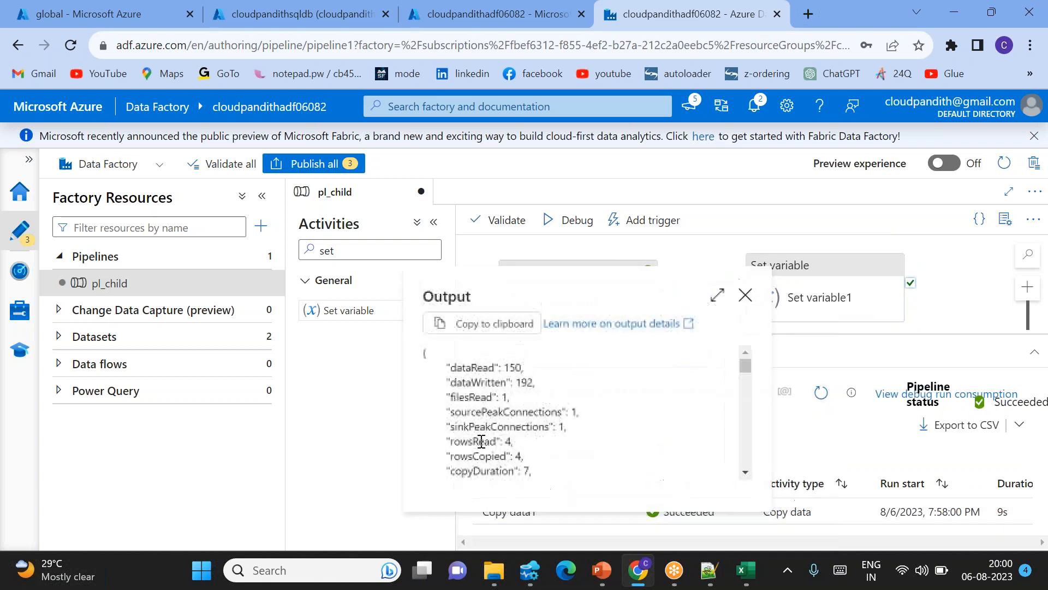
pyautogui.doubleClick(436, 291)
pyautogui.doubleClick(475, 440)
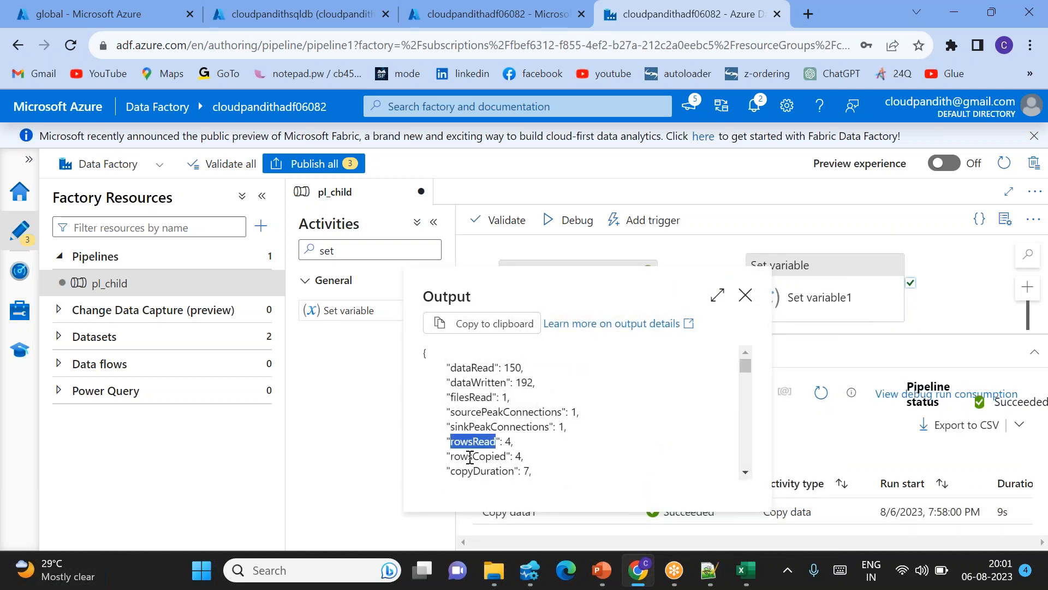
pyautogui.doubleClick(469, 457)
pyautogui.click(783, 293)
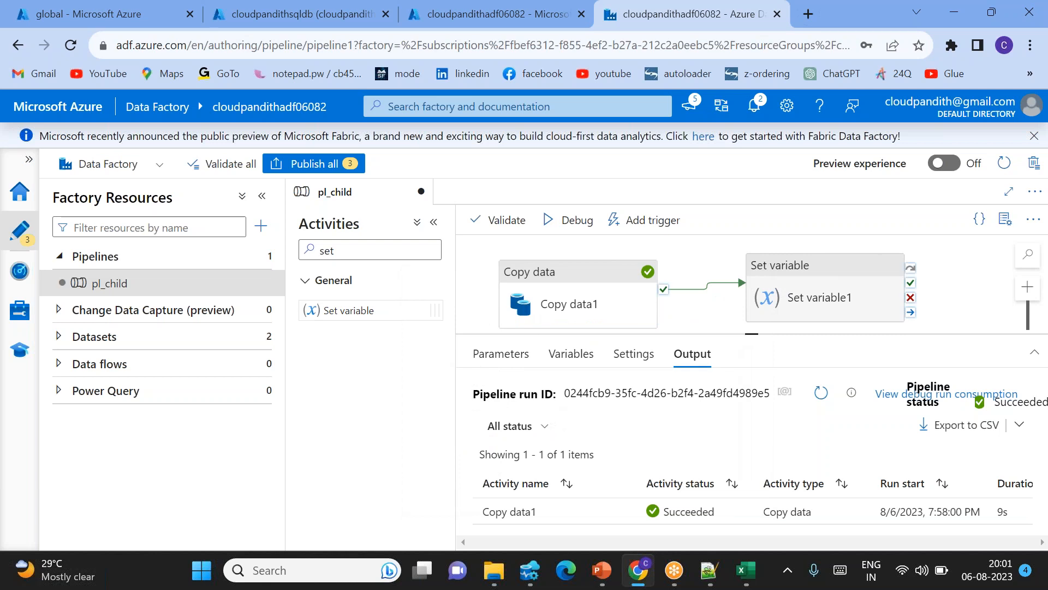
pyautogui.click(786, 292)
pyautogui.scroll(-5, 808, 494)
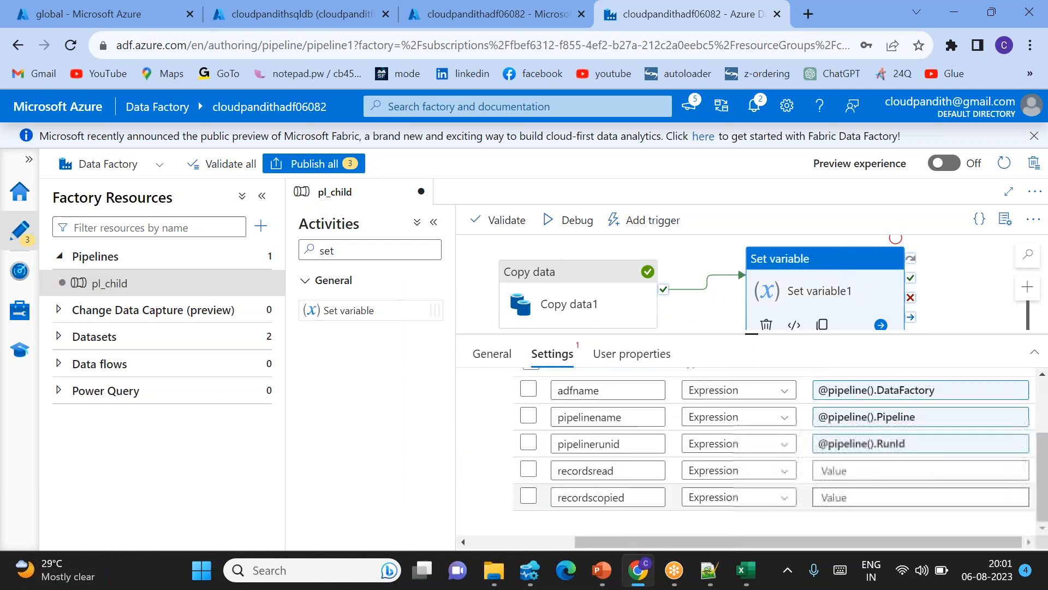
pyautogui.click(845, 473)
pyautogui.click(839, 487)
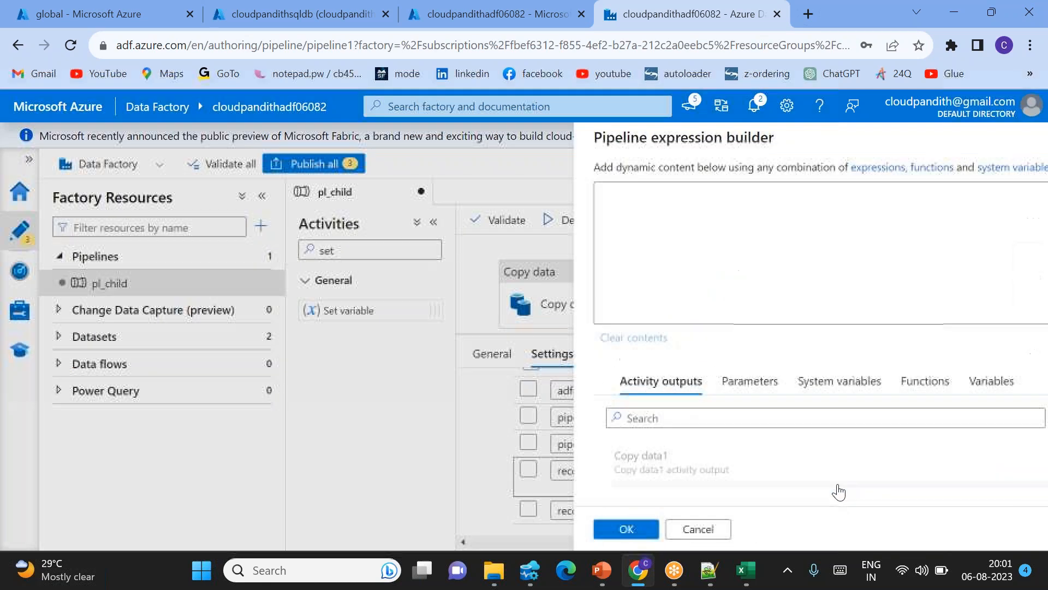
pyautogui.click(691, 460)
pyautogui.click(764, 193)
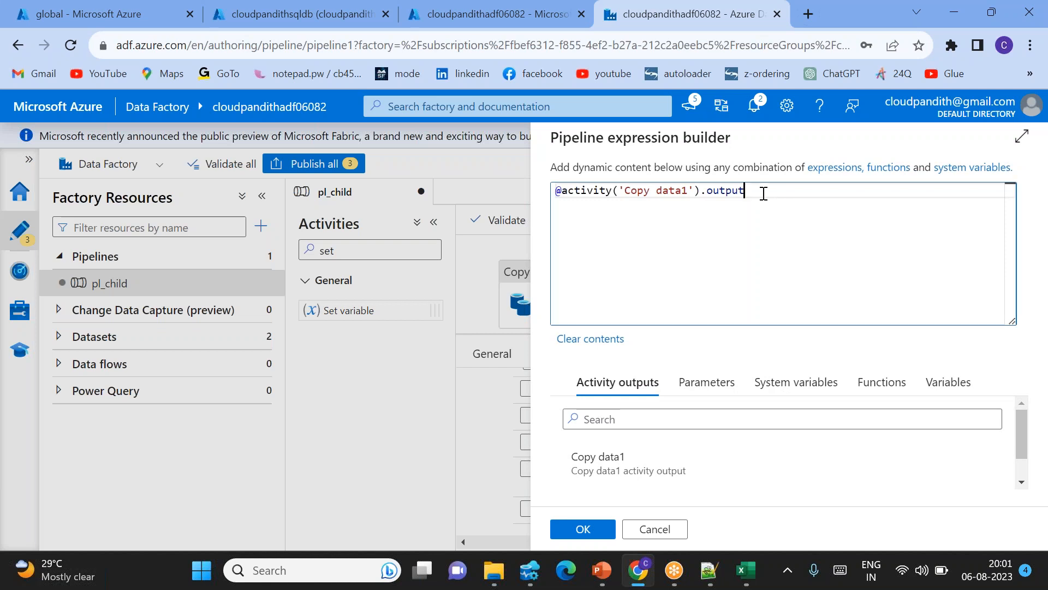
pyautogui.write('.rowsread')
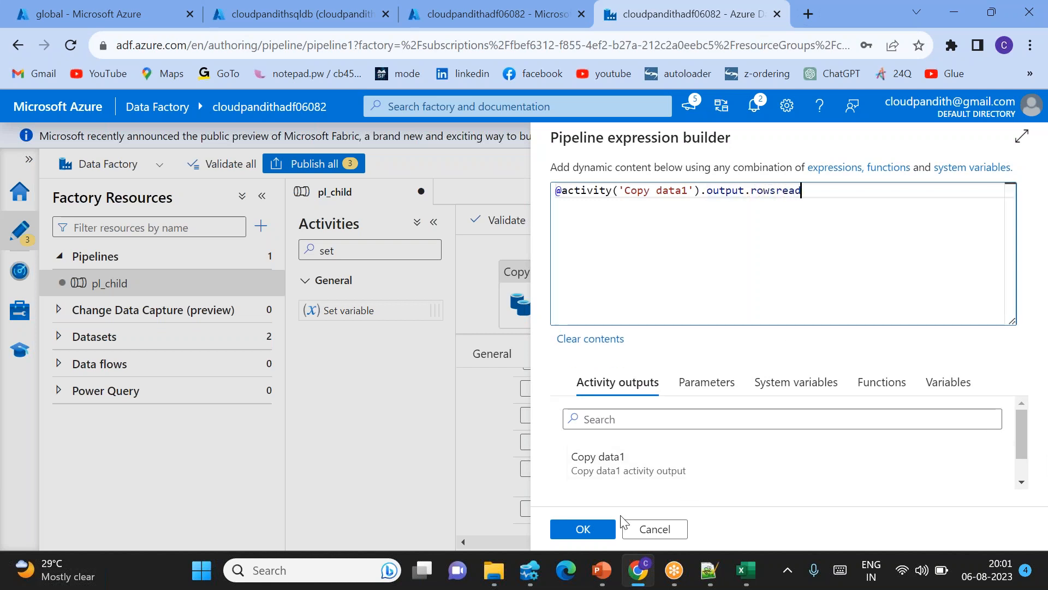
pyautogui.click(590, 530)
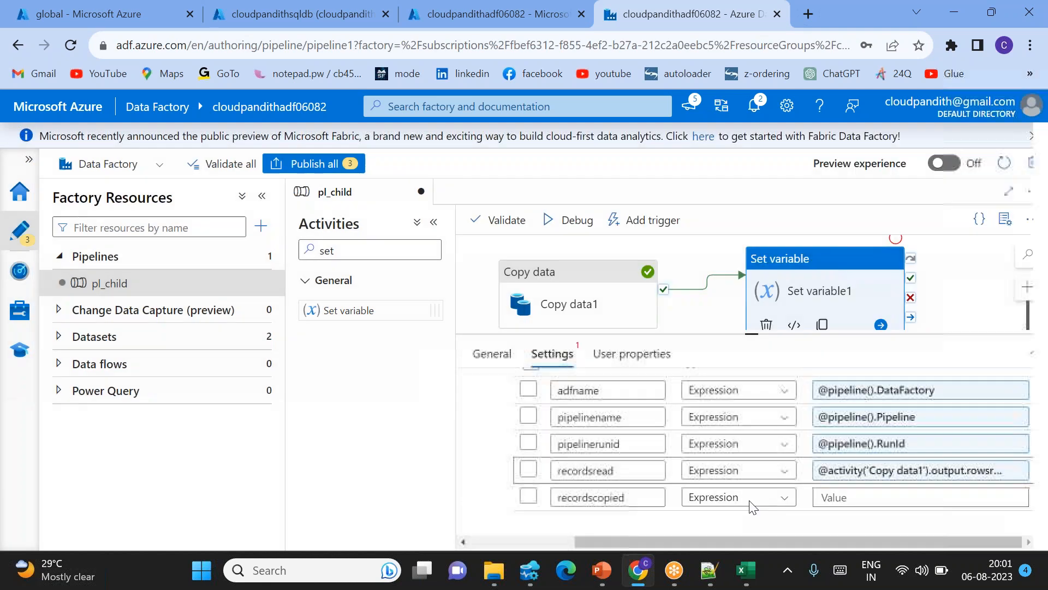
pyautogui.click(855, 496)
pyautogui.click(836, 514)
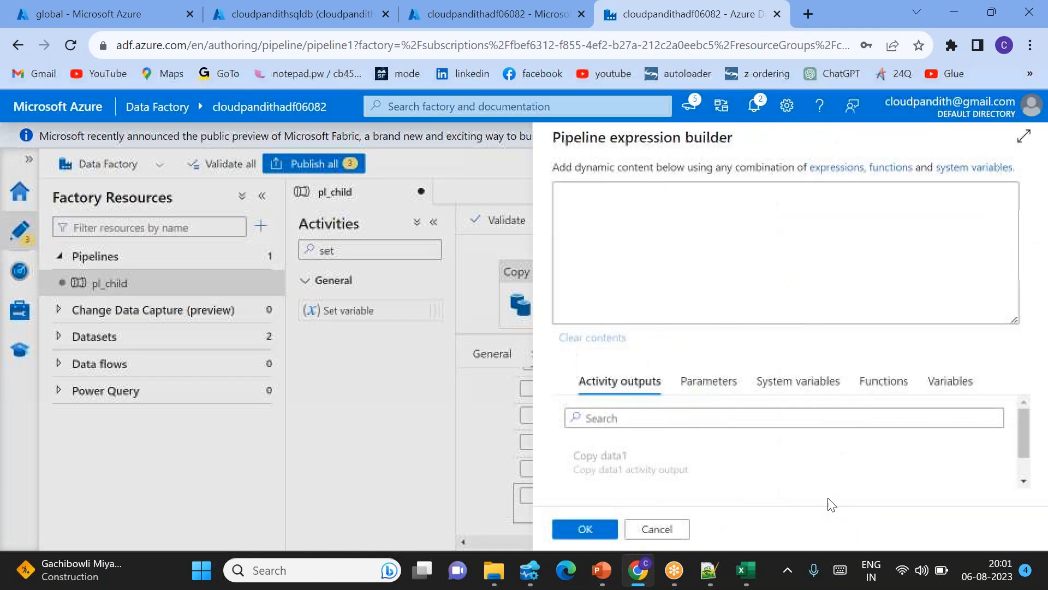
pyautogui.click(648, 464)
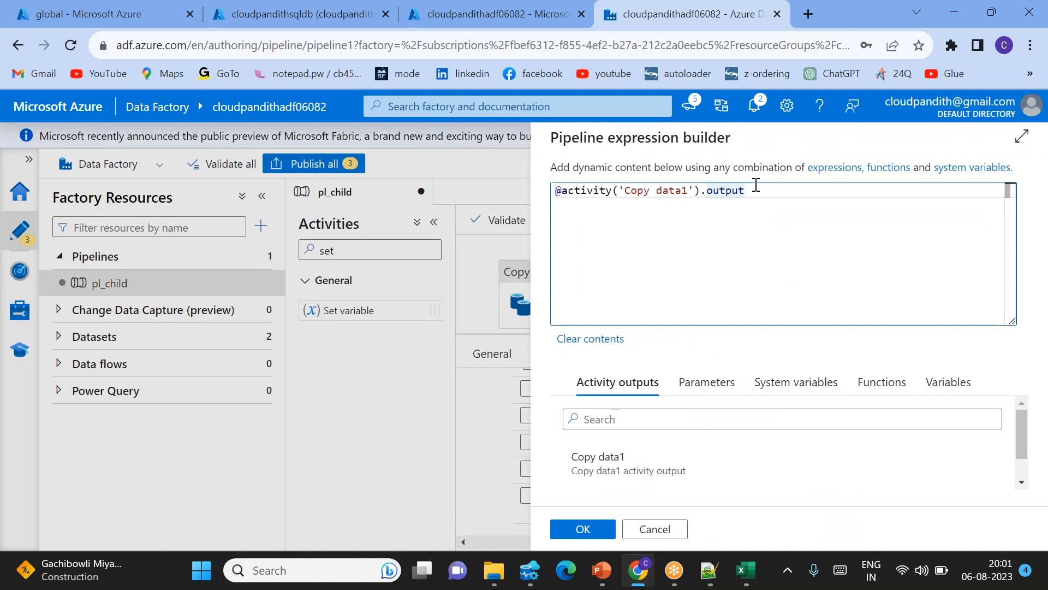
pyautogui.write('.rowdsc')
pyautogui.write('scopied')
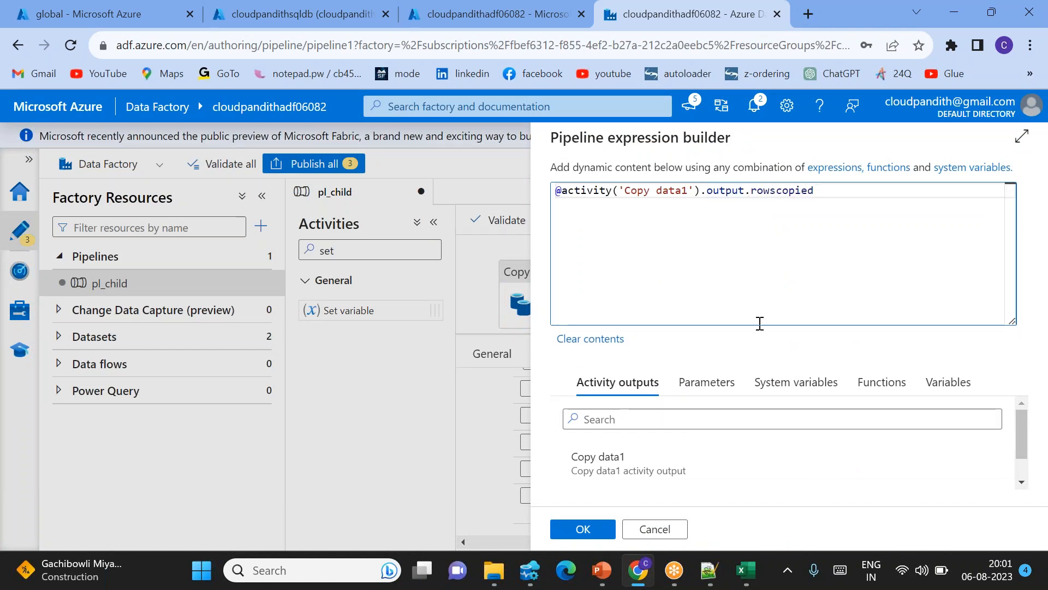
pyautogui.click(583, 528)
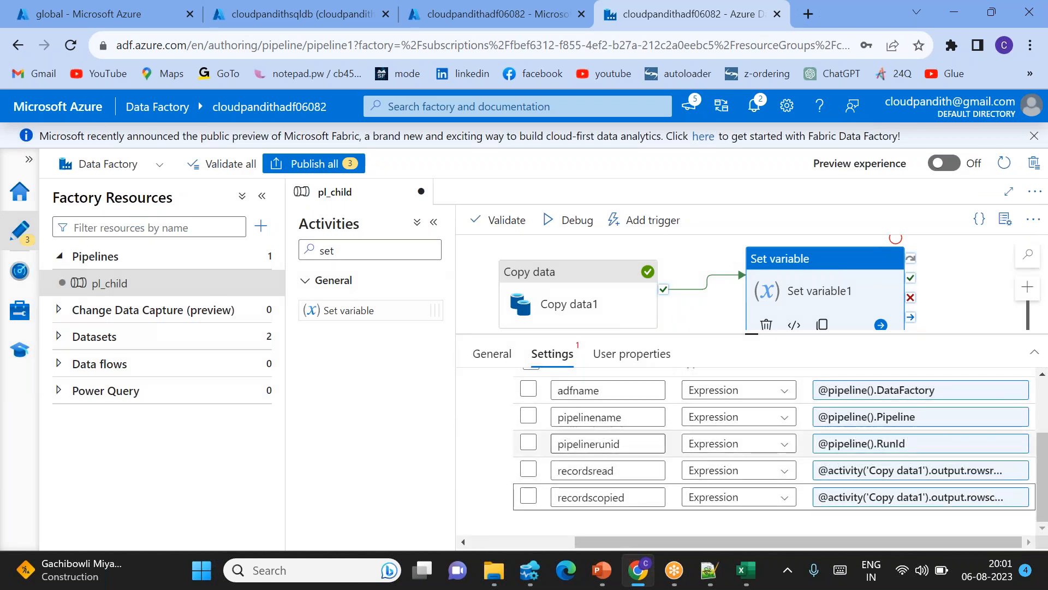
# Create a new pipeline named pl_master and close its properties
pyautogui.scroll(2, 701, 485)
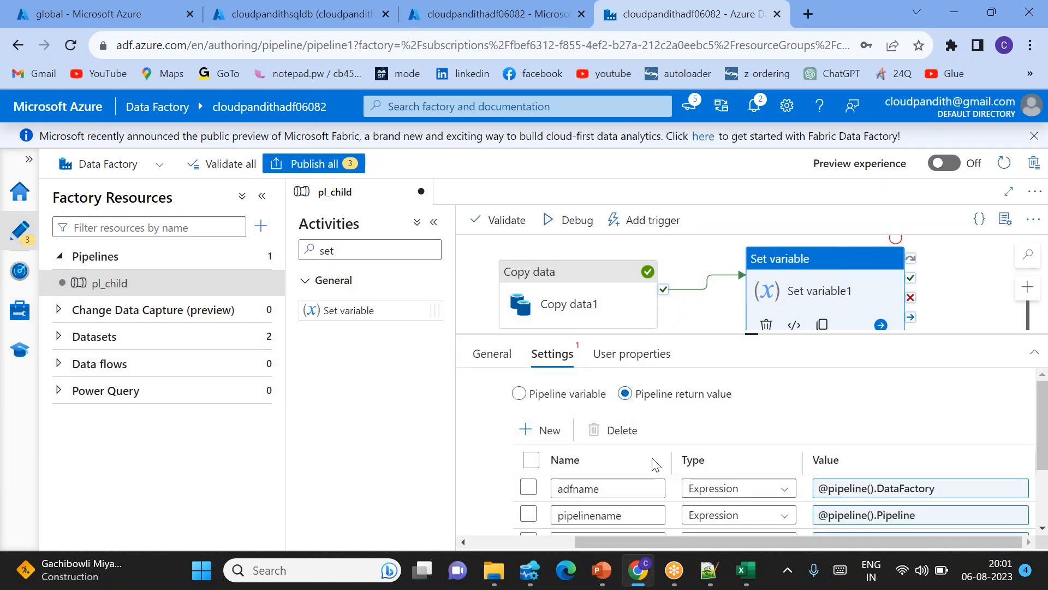
pyautogui.click(260, 232)
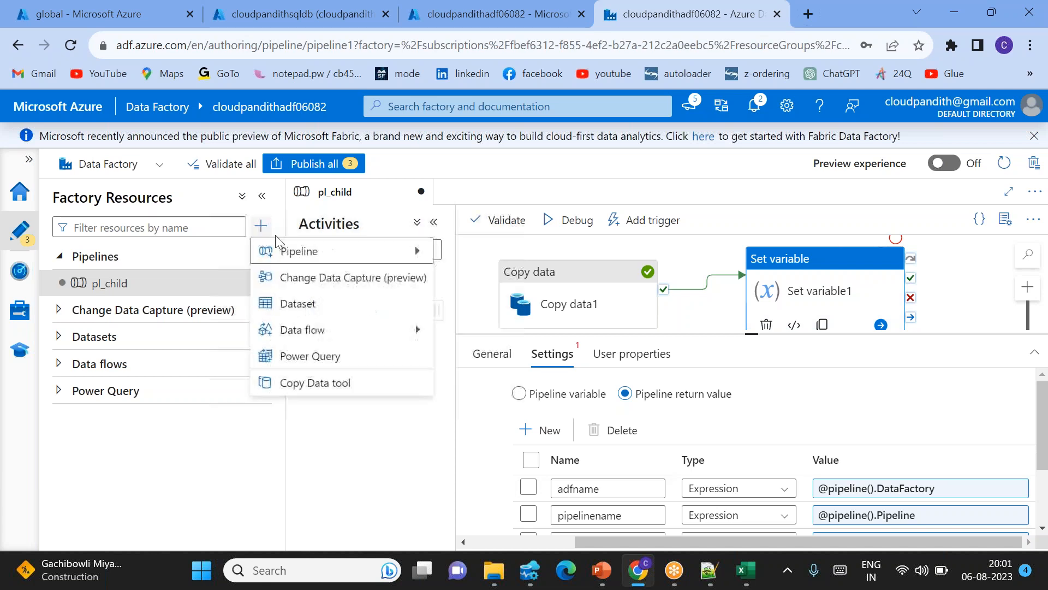
pyautogui.moveTo(388, 252)
pyautogui.click(466, 253)
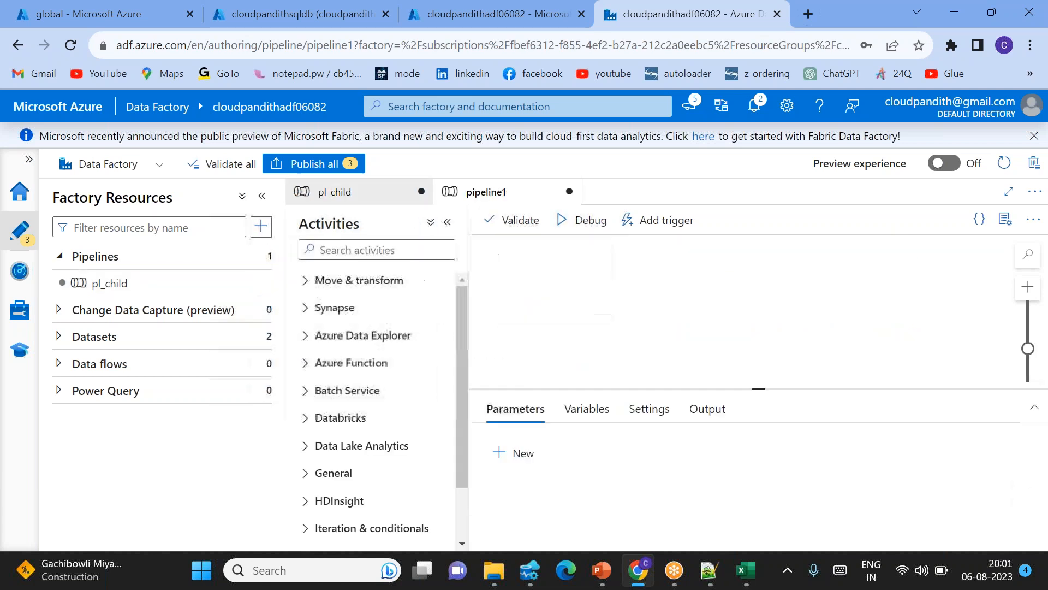
pyautogui.click(887, 339)
pyautogui.write('pl_master')
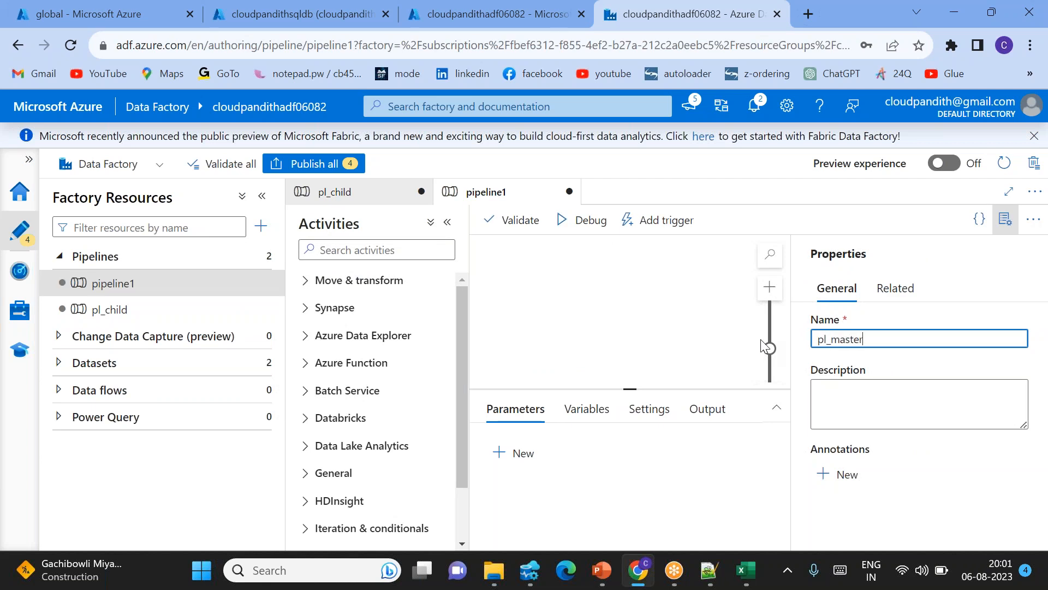
pyautogui.click(1005, 219)
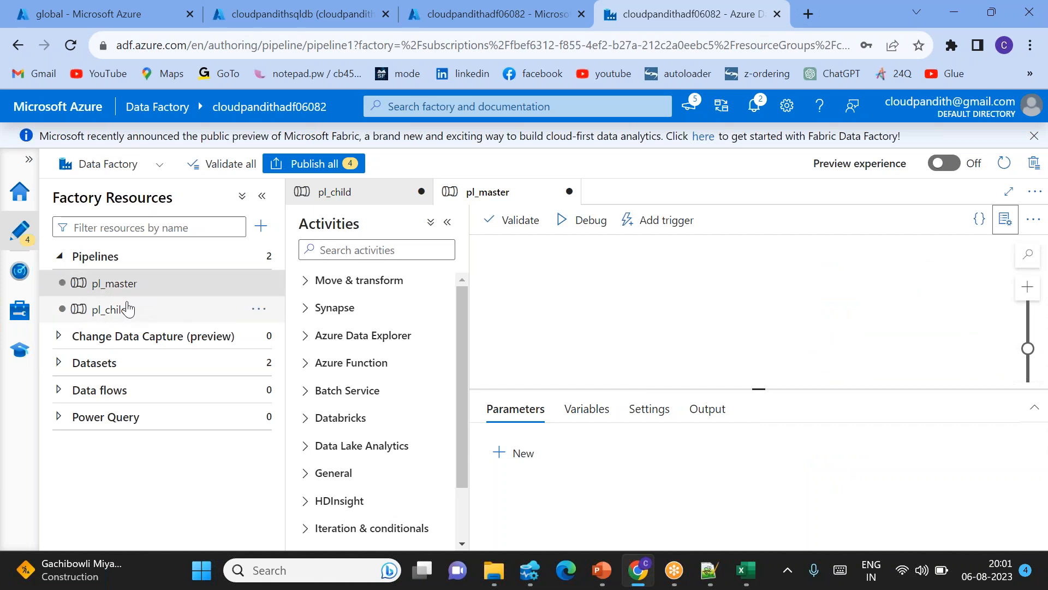
pyautogui.click(339, 250)
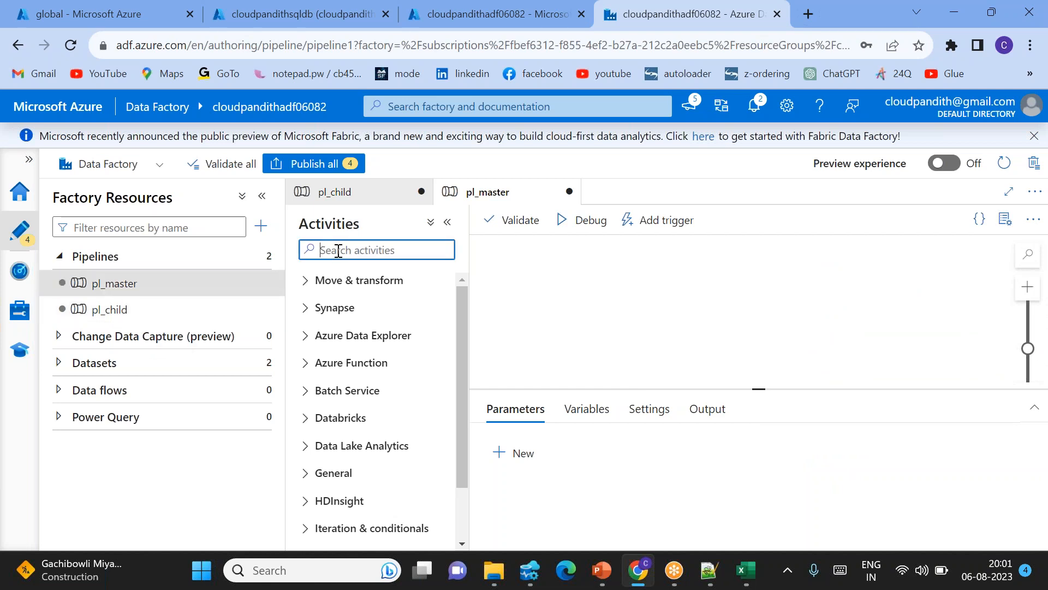
pyautogui.write('ex')
pyautogui.press('BackSpace')
pyautogui.press('BackSpace')
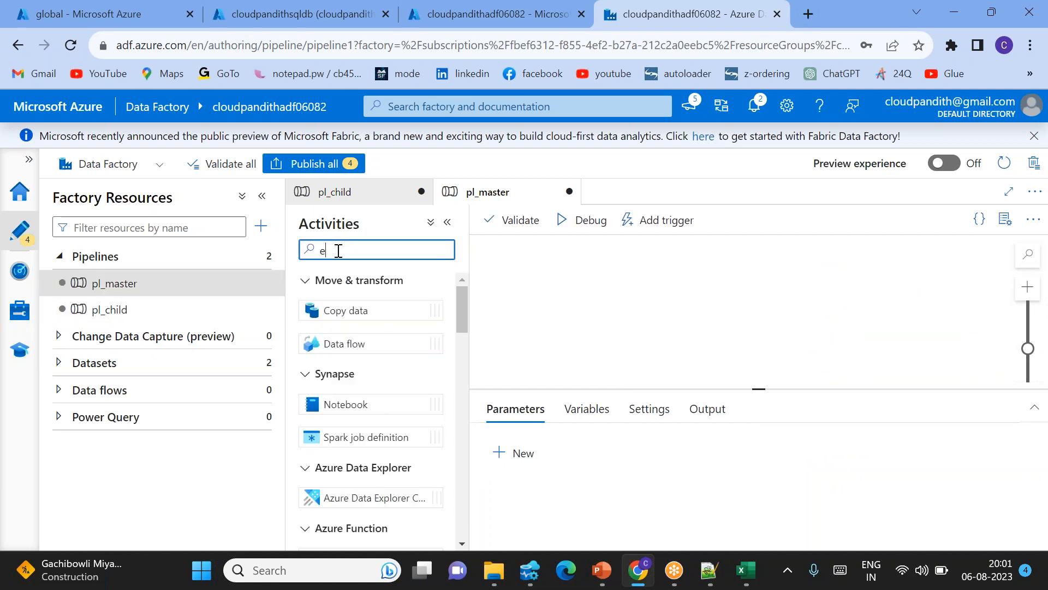
# Add the pl_child pipeline to the pl_master canvas as an Execute Pipeline activity and open its settings
pyautogui.moveTo(112, 316); pyautogui.dragTo(661, 329)
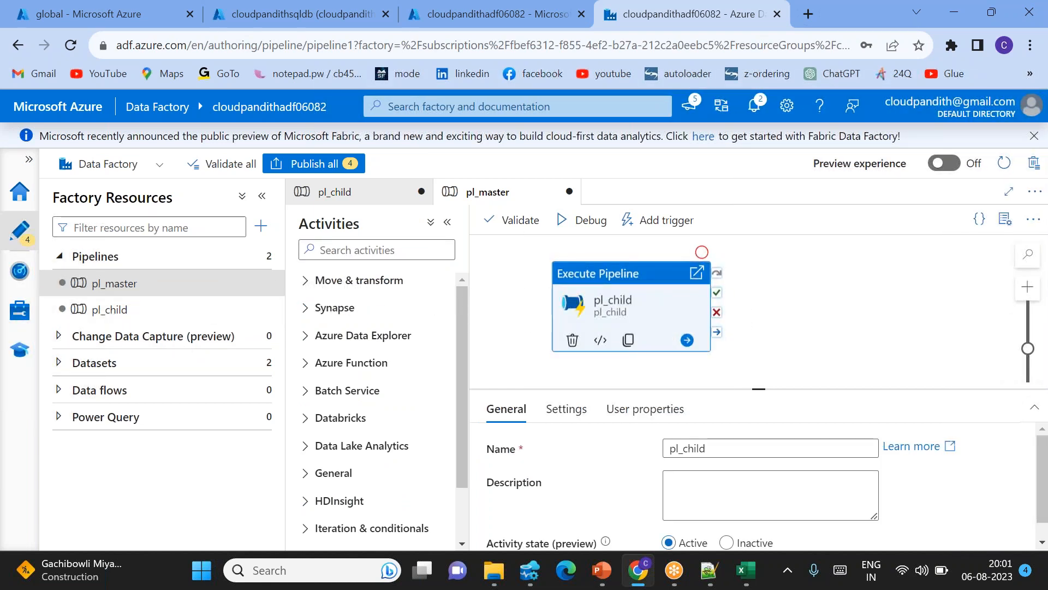
pyautogui.click(567, 415)
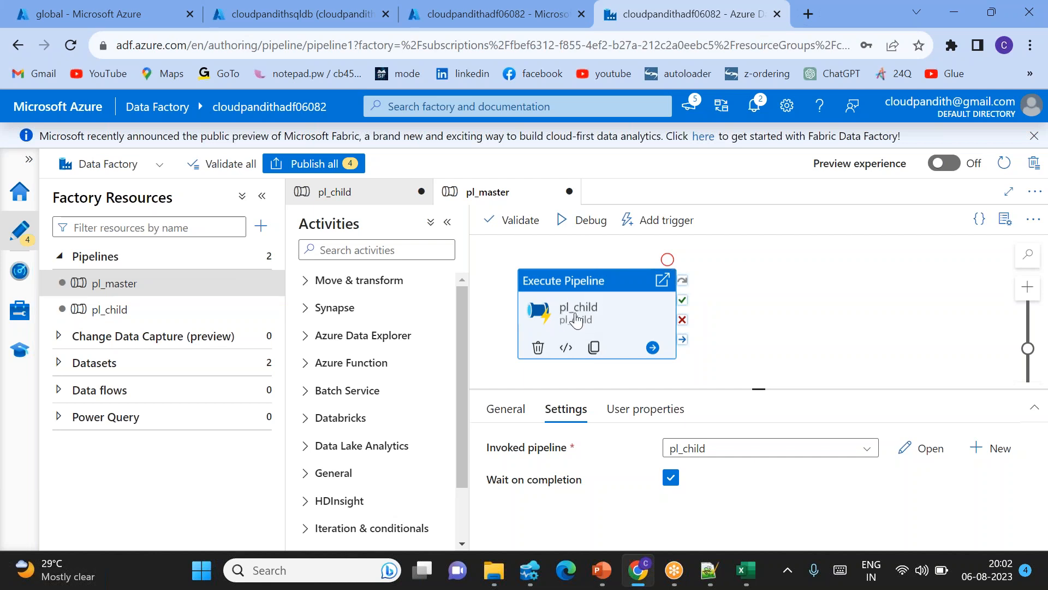
# Add a Script activity to pl_master and connect it to the success output of the pl_child activity
pyautogui.click(392, 247)
pyautogui.write('script')
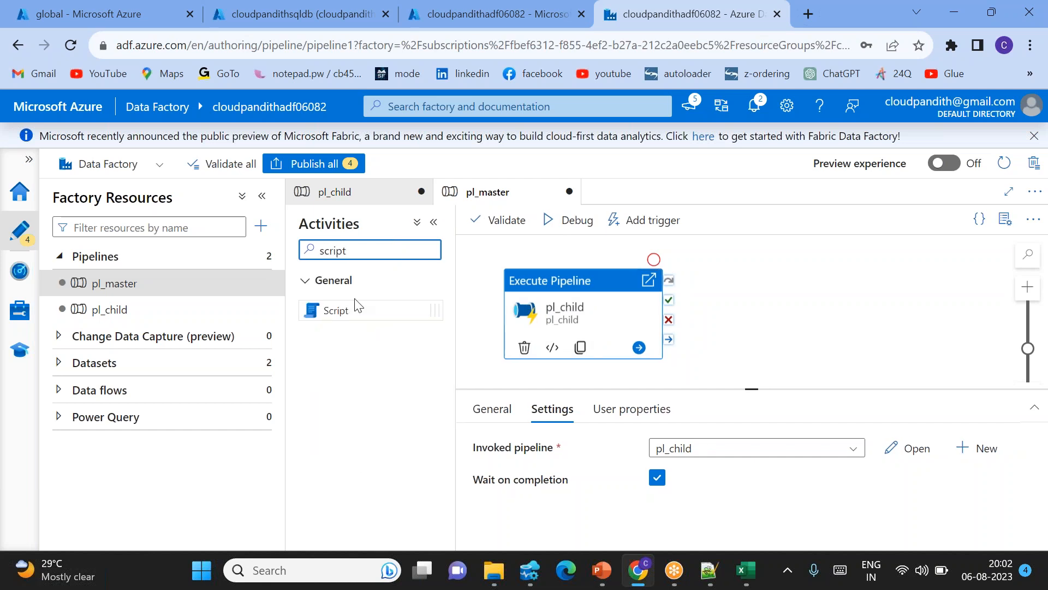
pyautogui.moveTo(357, 304); pyautogui.dragTo(801, 303)
pyautogui.moveTo(669, 304); pyautogui.dragTo(802, 301)
pyautogui.click(781, 304)
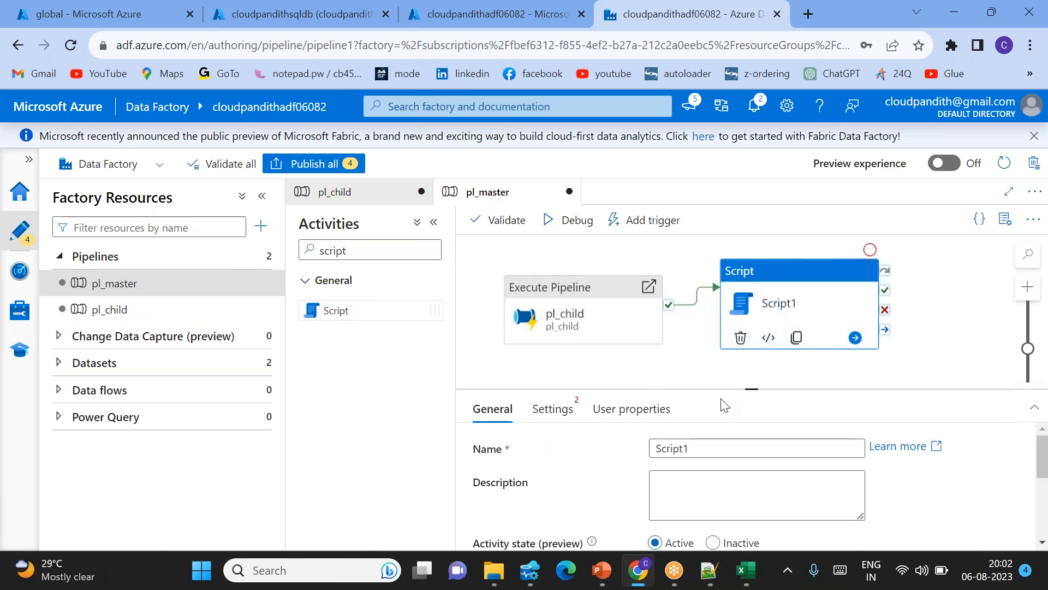
# Select LS_SQLDB as the linked service in the Script1 activity's settings
pyautogui.moveTo(755, 389); pyautogui.dragTo(756, 372)
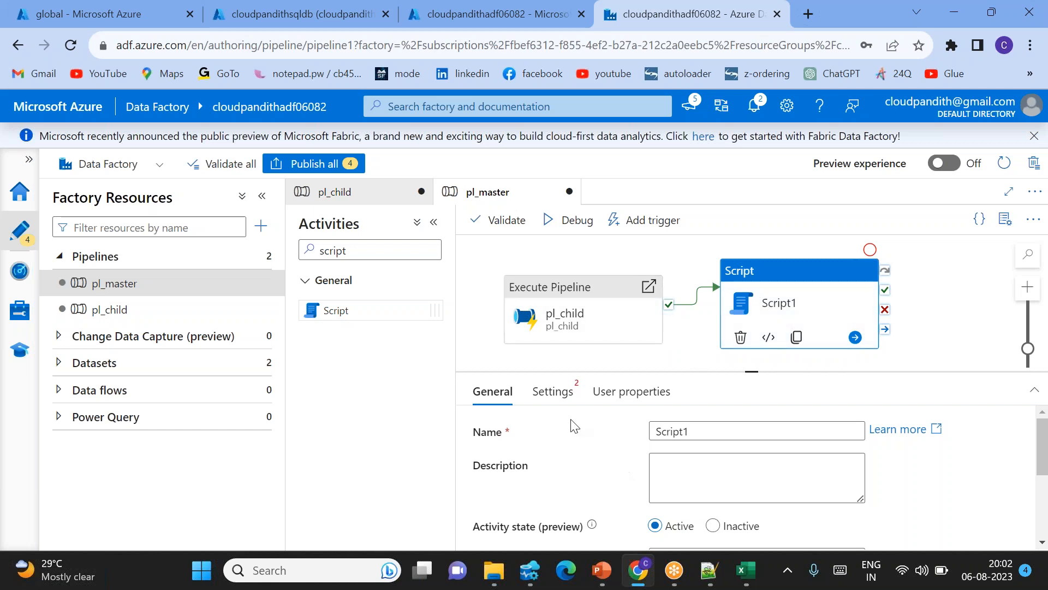
pyautogui.click(557, 404)
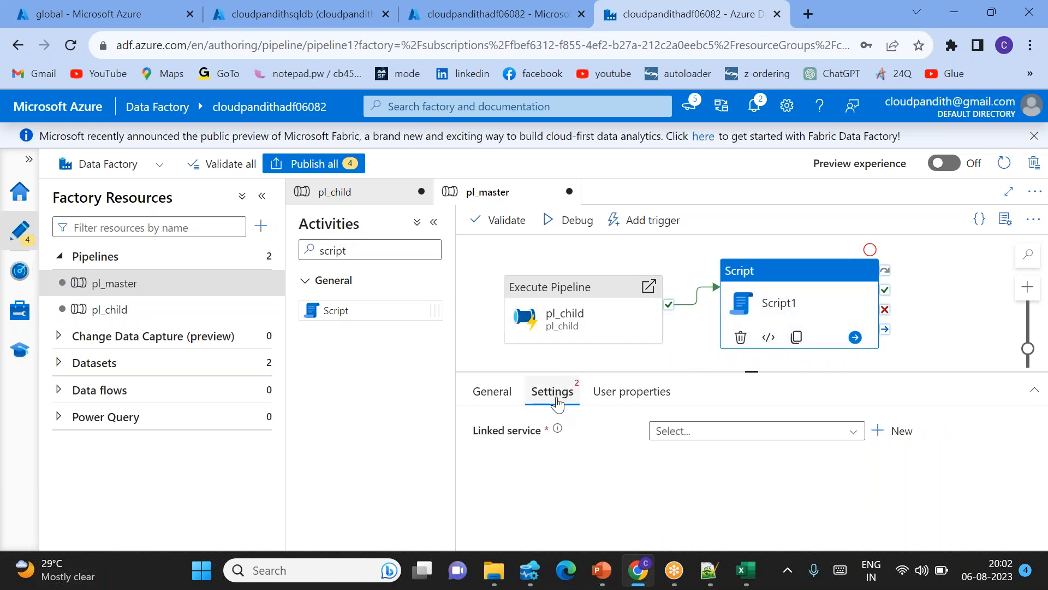
pyautogui.click(736, 434)
pyautogui.click(708, 481)
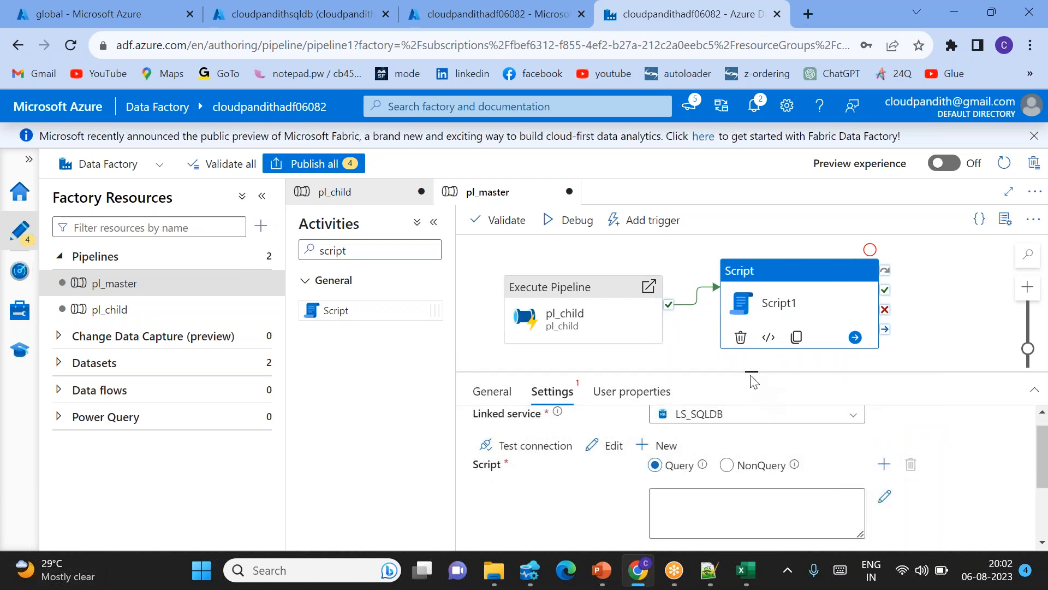
# Start Script1's query as dynamic content with insert into pipeline_logs values followed by multi-line empty parentheses
pyautogui.moveTo(749, 371); pyautogui.dragTo(751, 328)
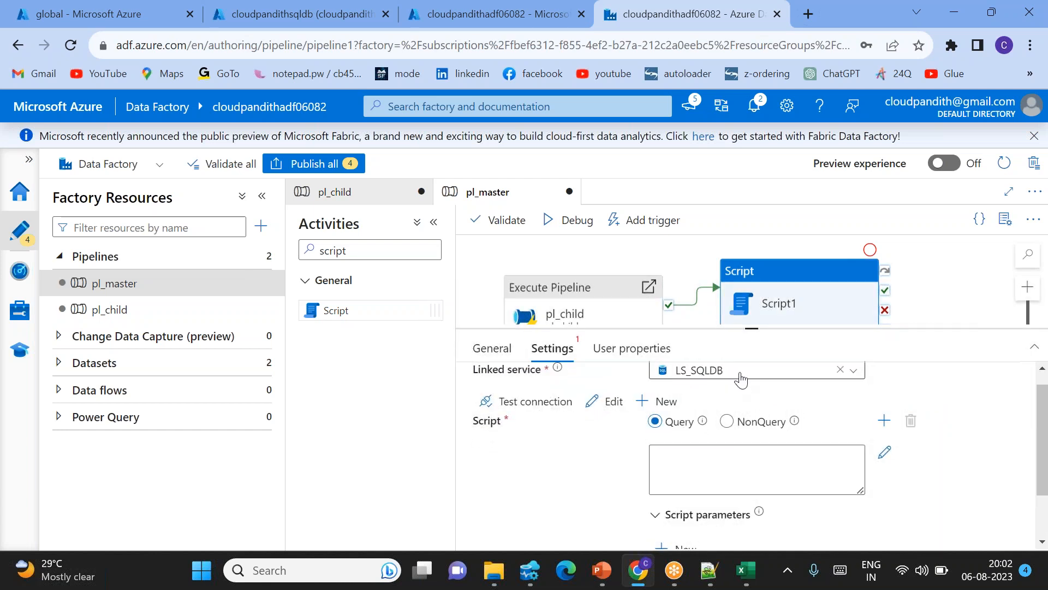
pyautogui.click(702, 474)
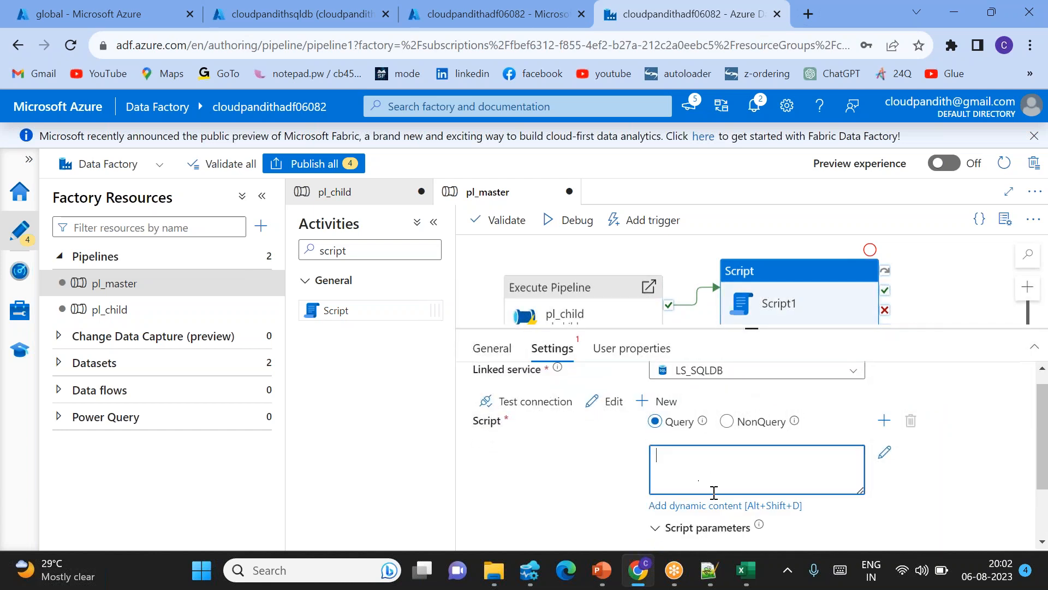
pyautogui.click(690, 506)
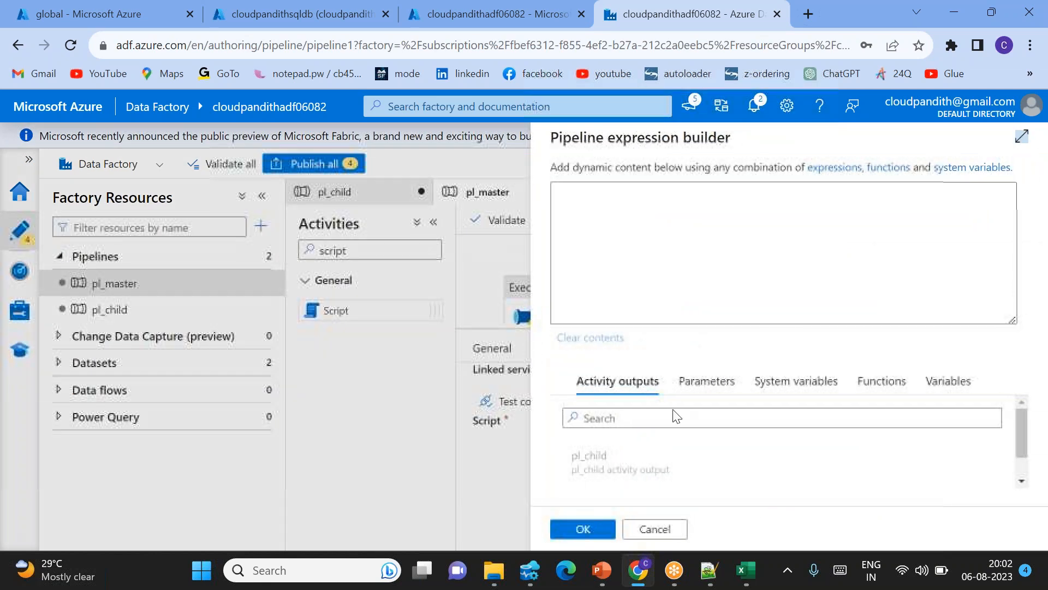
pyautogui.write('insert into pipeline_logs')
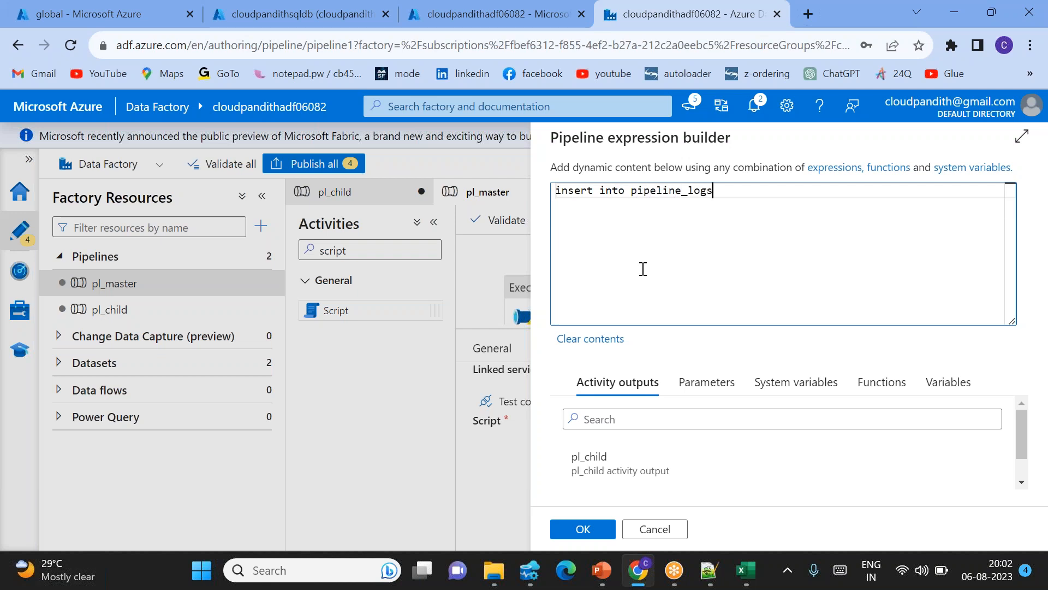
pyautogui.press('Return')
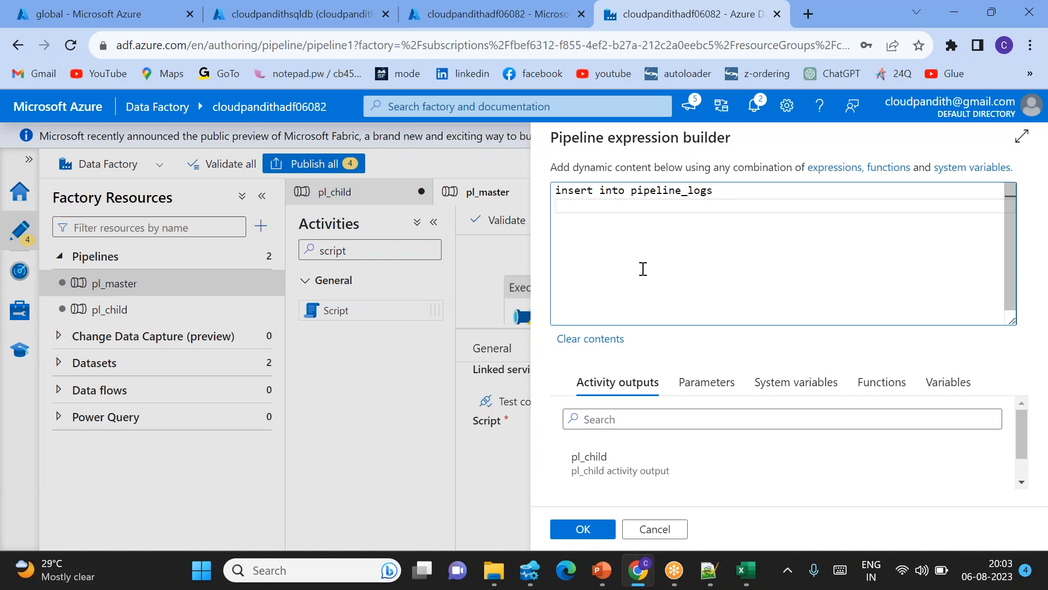
pyautogui.press('BackSpace')
pyautogui.write('values')
pyautogui.press('Return')
pyautogui.write('(')
pyautogui.press('Return')
pyautogui.press('Return')
pyautogui.press('Return')
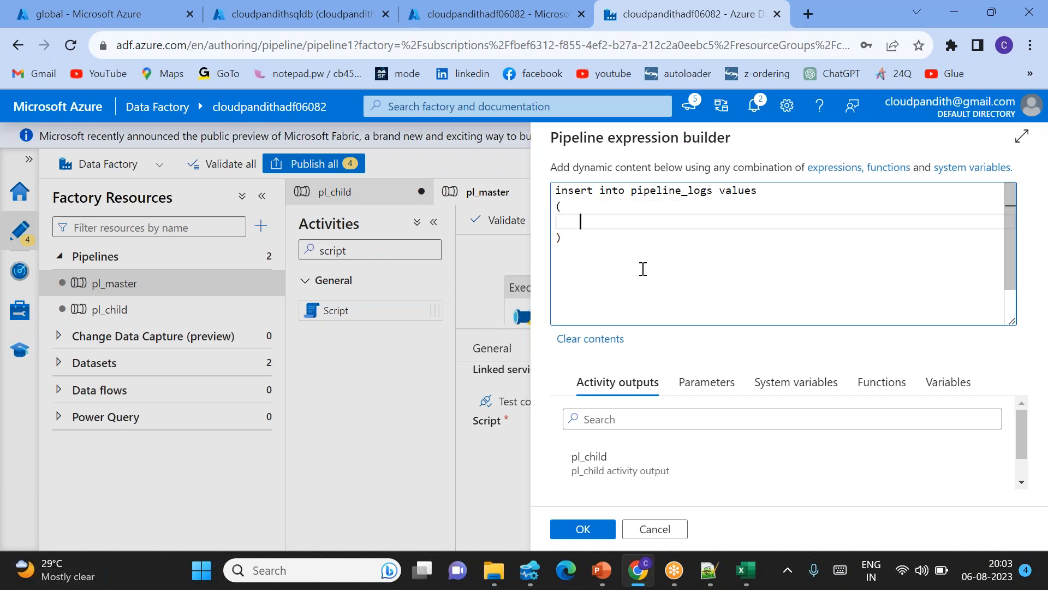
pyautogui.press('Up')
pyautogui.press('Up')
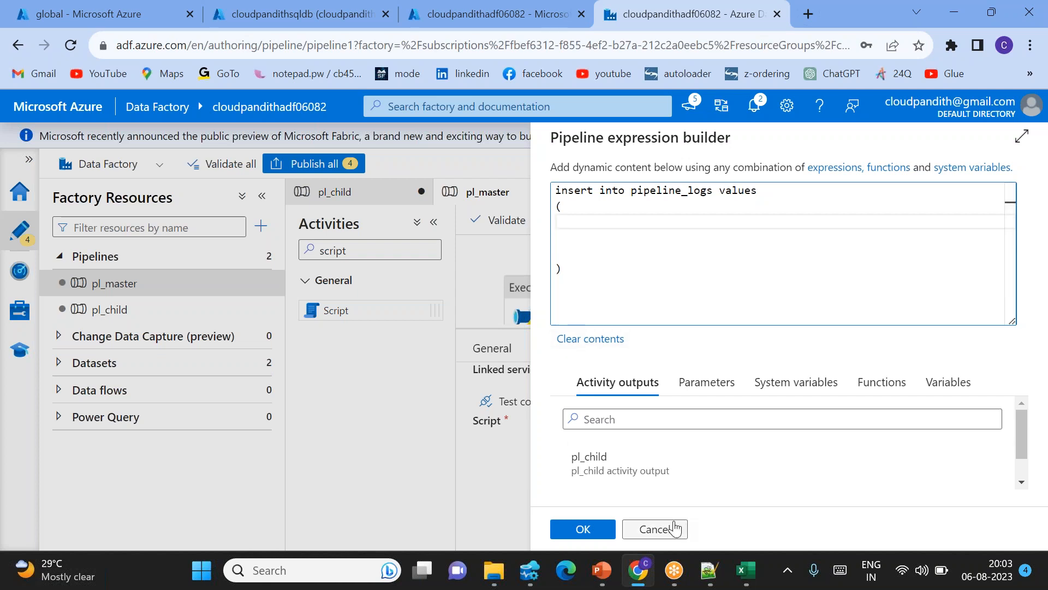
# Discard the draft expression and copy the return value name adfname from pl_child's Set variable1 settings to the end of Notepad++ file new 9
pyautogui.click(656, 528)
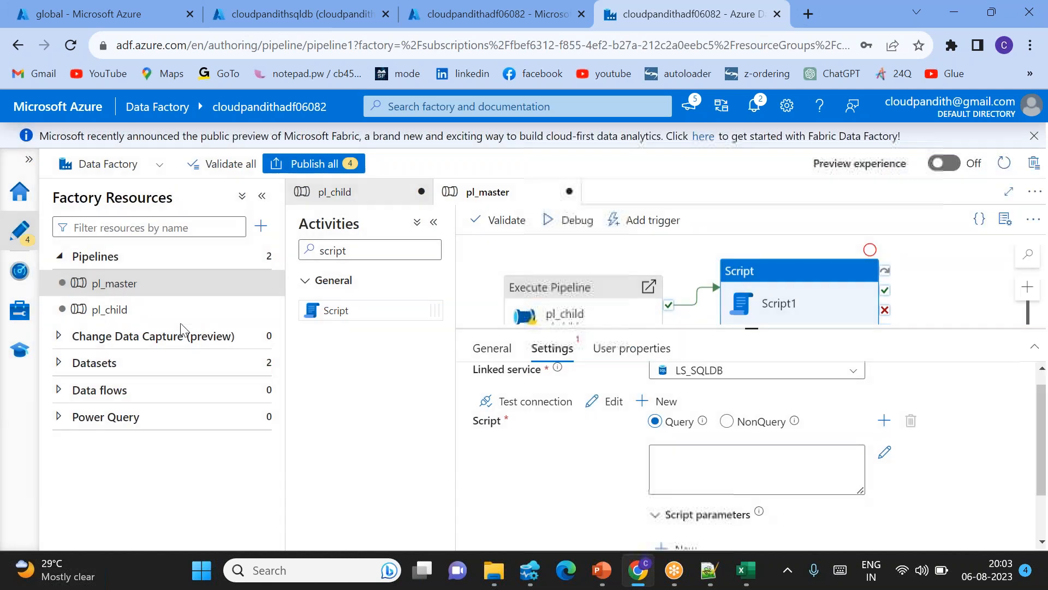
pyautogui.click(145, 309)
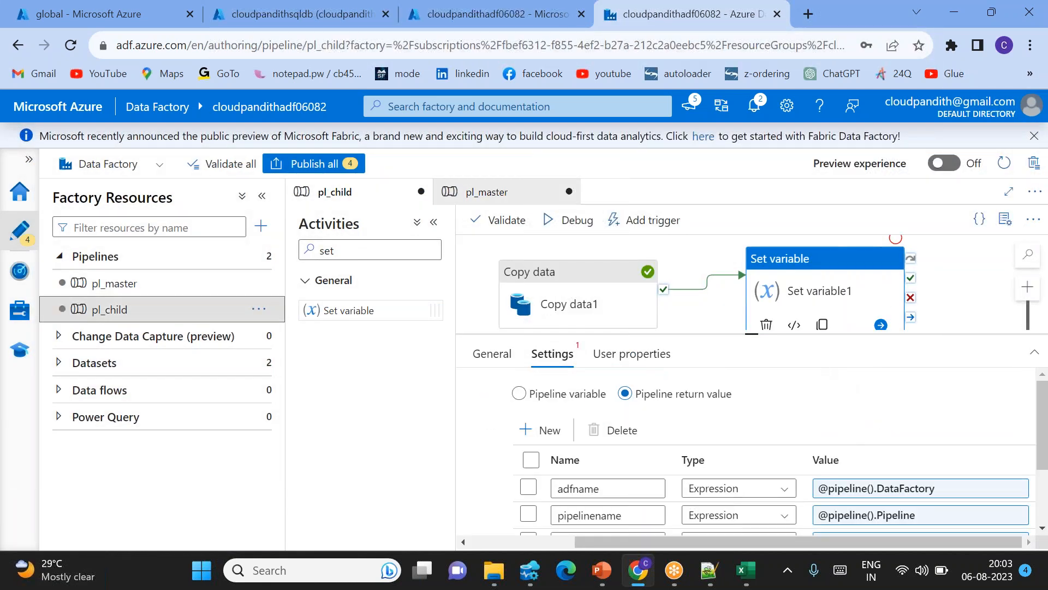
pyautogui.scroll(-2, 580, 387)
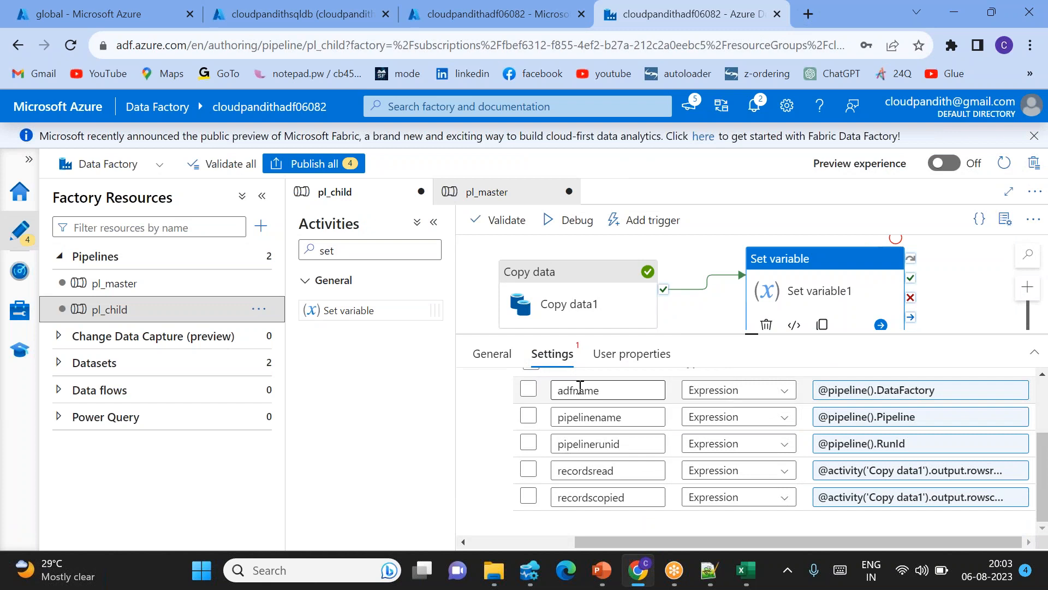
pyautogui.doubleClick(580, 387)
pyautogui.hotkey('ctrl', 'c')
pyautogui.click(709, 570)
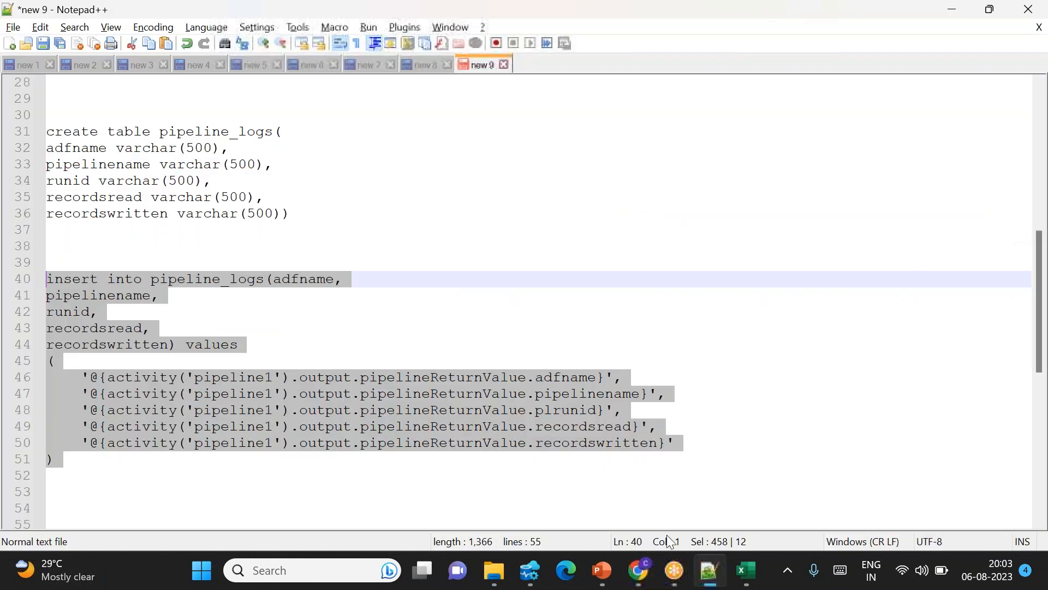
pyautogui.scroll(-7, 304, 400)
pyautogui.click(155, 194)
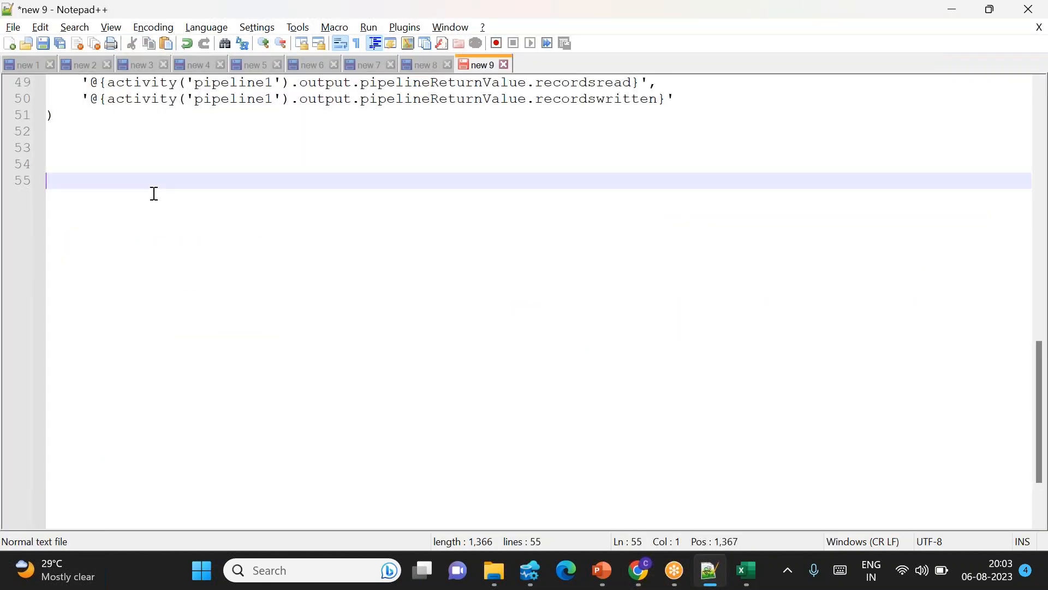
pyautogui.press('Return')
pyautogui.press('Return')
pyautogui.press('Return')
pyautogui.hotkey('ctrl', 'v')
pyautogui.press('Return')
pyautogui.hotkey('alt', 'Tab')
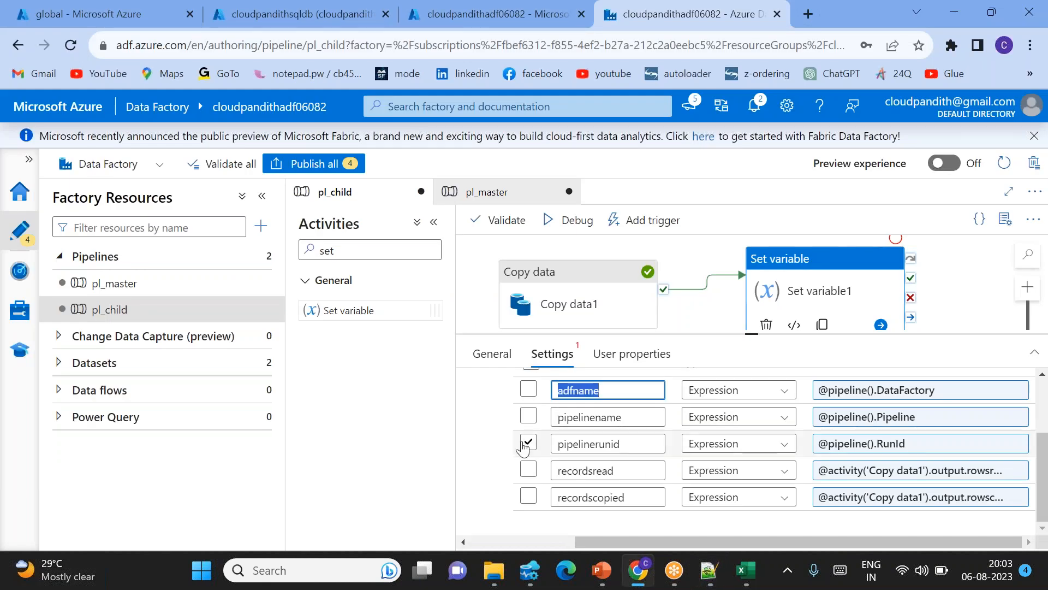
# Copy the return value names pipelinename and pipelinerunid from pl_child onto separate lines below adfname in Notepad++
pyautogui.doubleClick(584, 418)
pyautogui.hotkey('ctrl', 'c')
pyautogui.hotkey('alt', 'Tab')
pyautogui.hotkey('ctrl', 'v')
pyautogui.press('Return')
pyautogui.hotkey('alt', 'Tab')
pyautogui.doubleClick(590, 443)
pyautogui.hotkey('ctrl', 'c')
pyautogui.hotkey('alt', 'Tab')
pyautogui.hotkey('ctrl', 'v')
pyautogui.press('Return')
# Add the return value names recordsread and recordscopied from pl_child to the end of the name list in Notepad++
pyautogui.hotkey('alt', 'Tab')
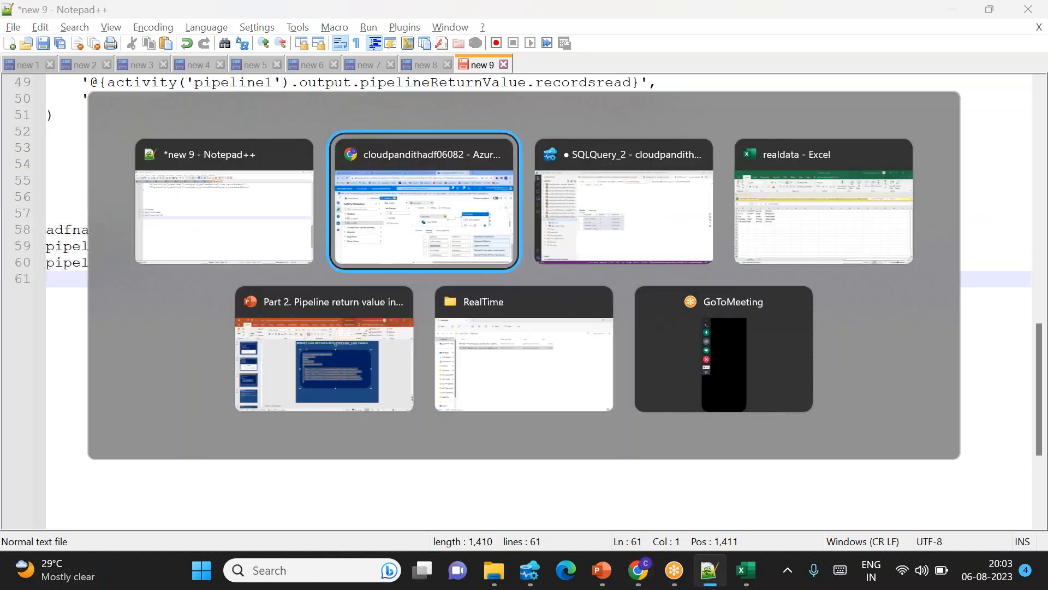
pyautogui.click(427, 201)
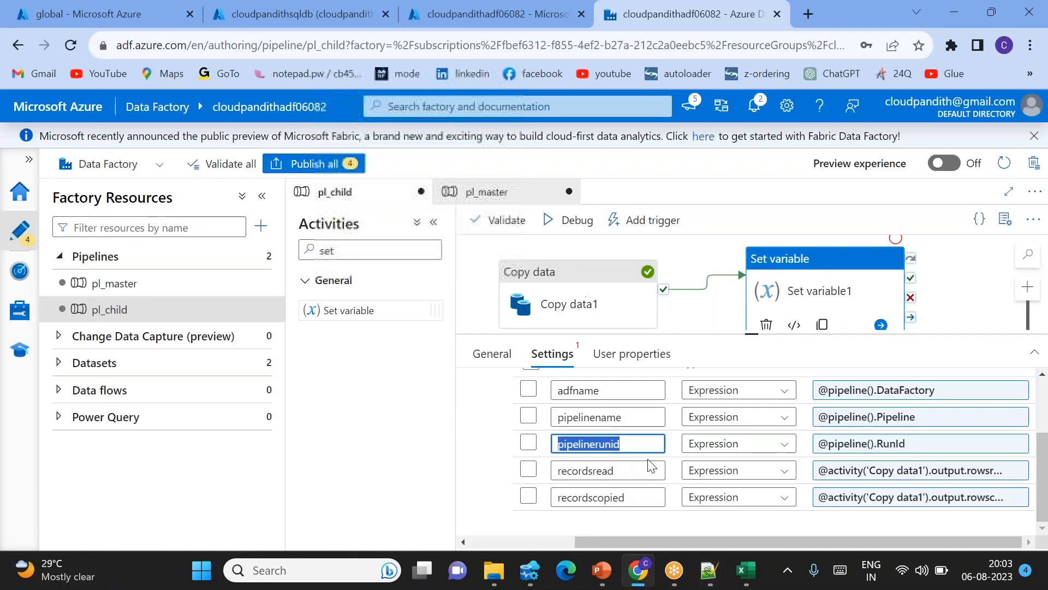
pyautogui.doubleClick(601, 471)
pyautogui.hotkey('ctrl', 'c')
pyautogui.hotkey('alt', 'Tab')
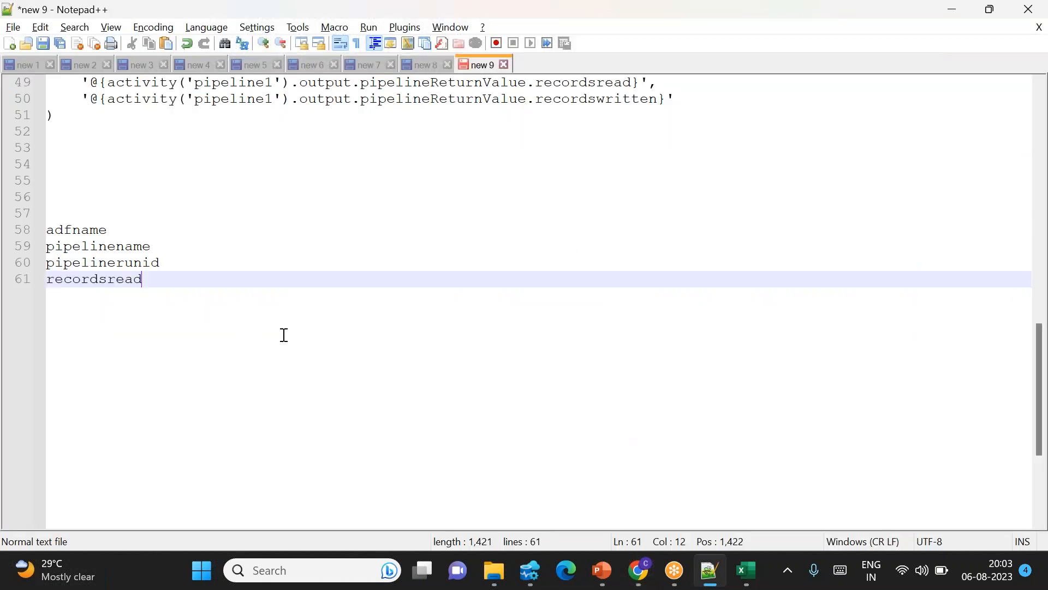
pyautogui.hotkey('ctrl', 'v')
pyautogui.press('Return')
pyautogui.hotkey('alt', 'Tab')
pyautogui.doubleClick(568, 498)
pyautogui.hotkey('ctrl', 'c')
pyautogui.hotkey('alt', 'Tab')
pyautogui.hotkey('ctrl', 'v')
pyautogui.press('Return')
pyautogui.press('Return')
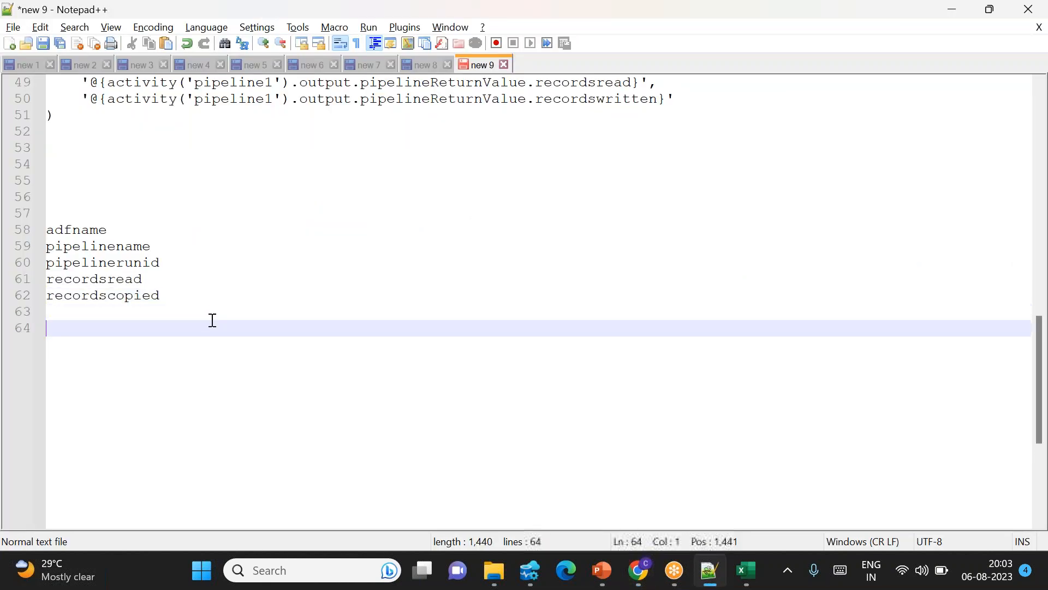
# In pl_master, begin Script1's query as dynamic content with insert into pipeline_logs values and multi-line empty parentheses
pyautogui.hotkey('alt', 'Tab')
pyautogui.click(109, 284)
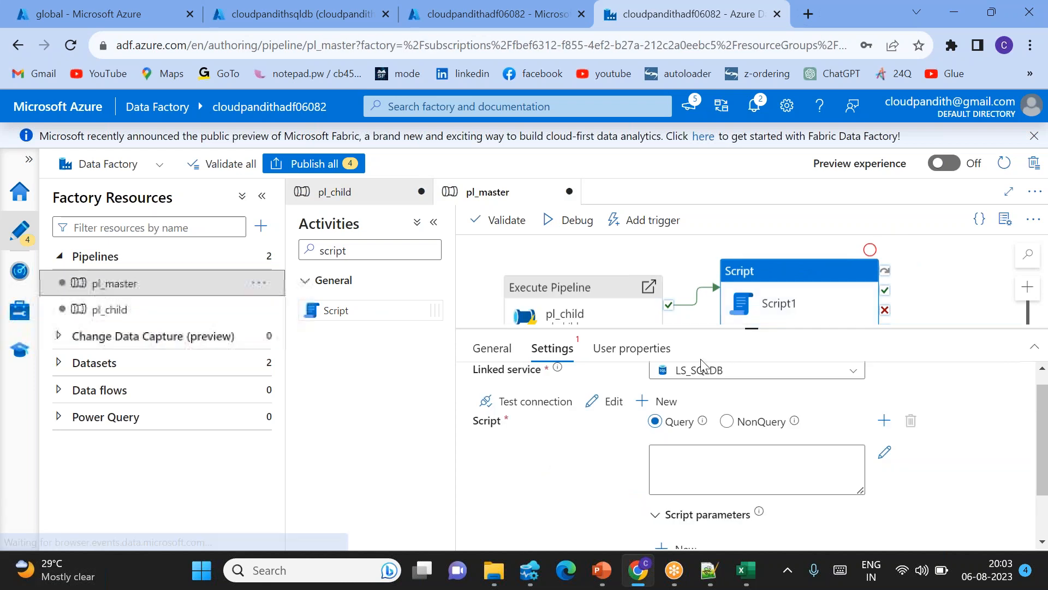
pyautogui.click(697, 468)
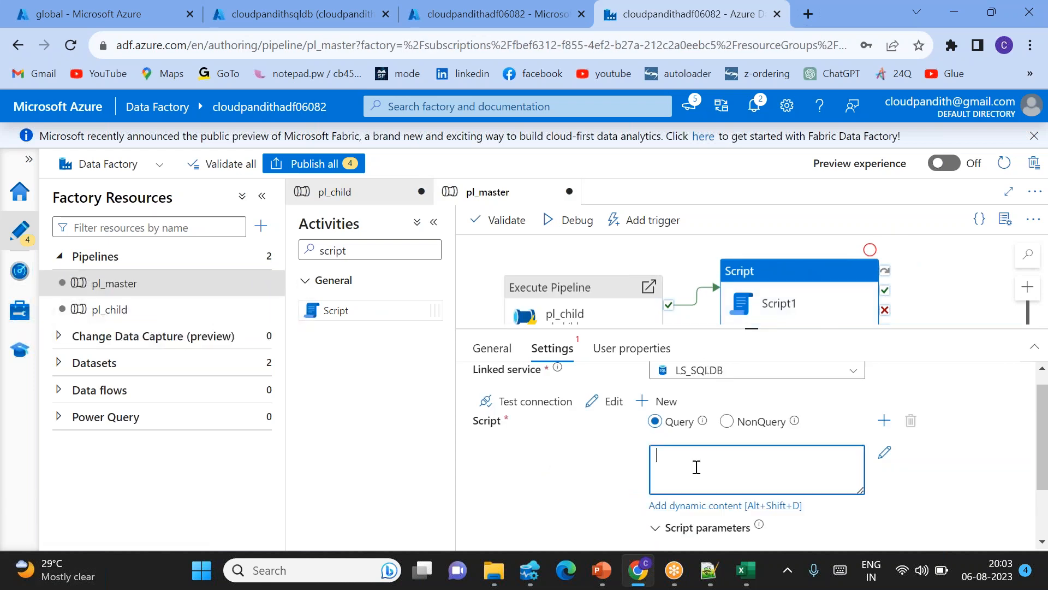
pyautogui.click(697, 506)
pyautogui.write('insert into pipeline_logs ')
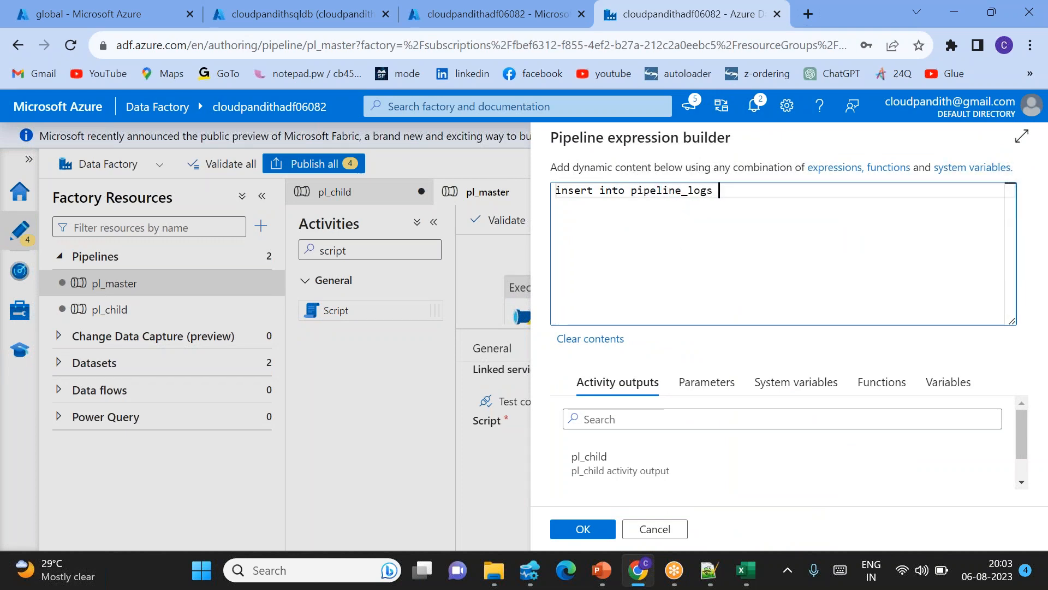
pyautogui.write('values')
pyautogui.press('Return')
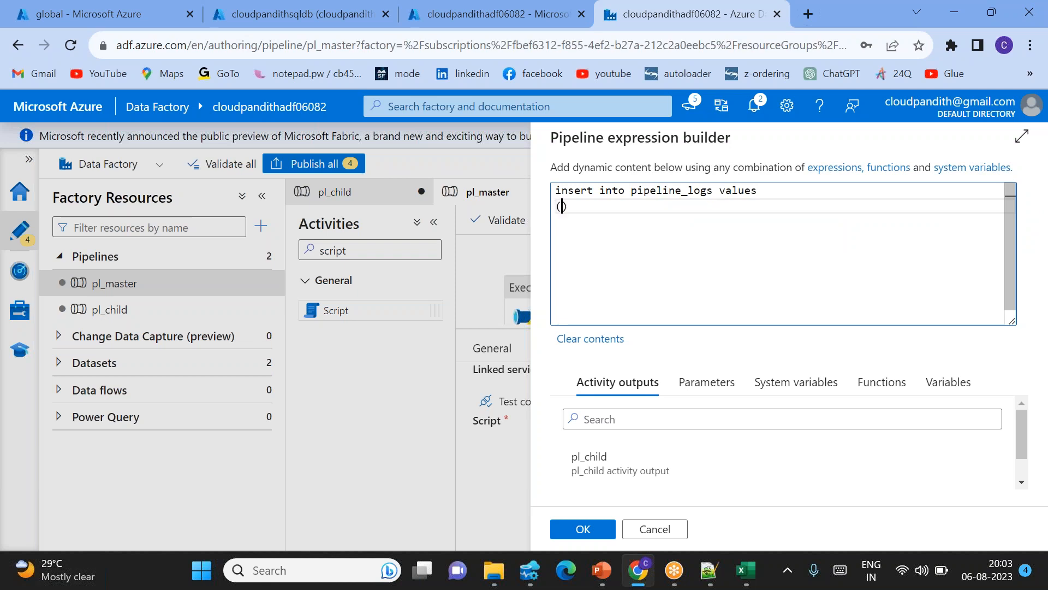
pyautogui.write('(')
pyautogui.press('Return')
pyautogui.press('Up')
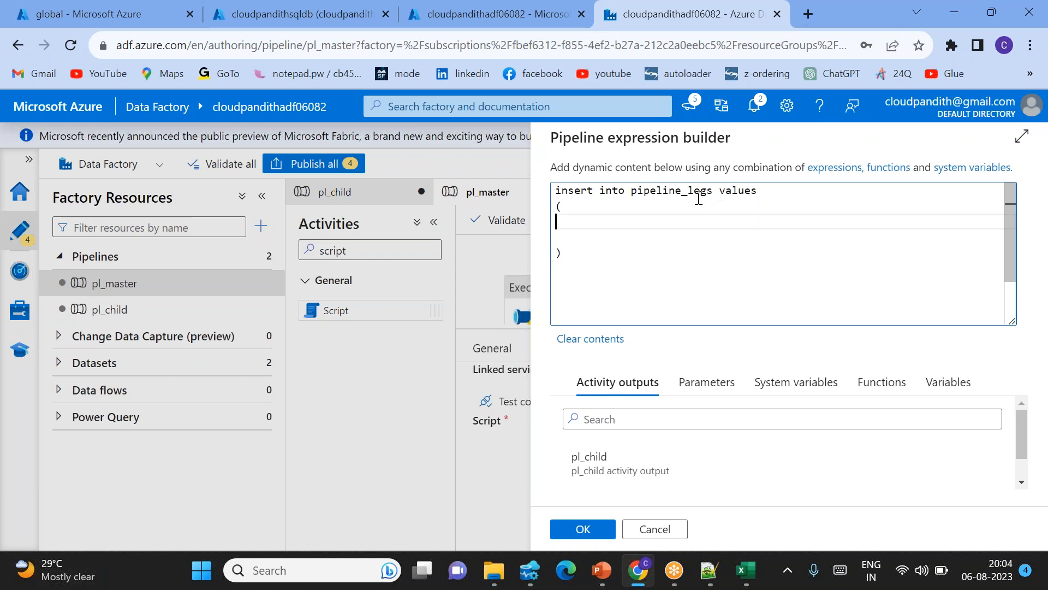
# Move values onto its own line and add multi-line empty parentheses for the column list after pipeline_logs
pyautogui.click(721, 191)
pyautogui.press('Return')
pyautogui.press('Return')
pyautogui.press('Return')
pyautogui.press('Up')
pyautogui.press('Up')
pyautogui.write('()')
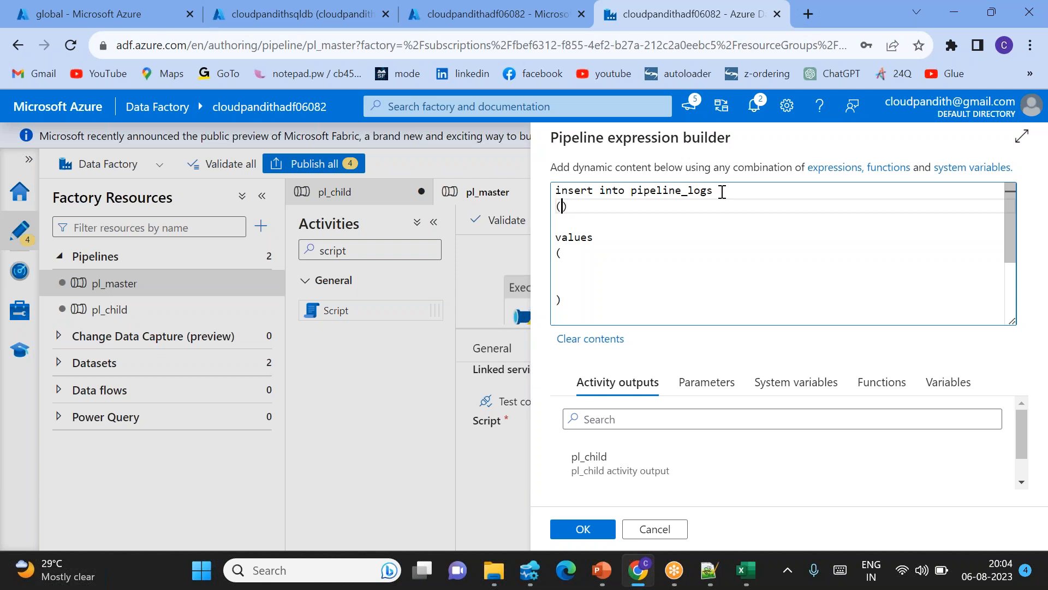
pyautogui.press('Return')
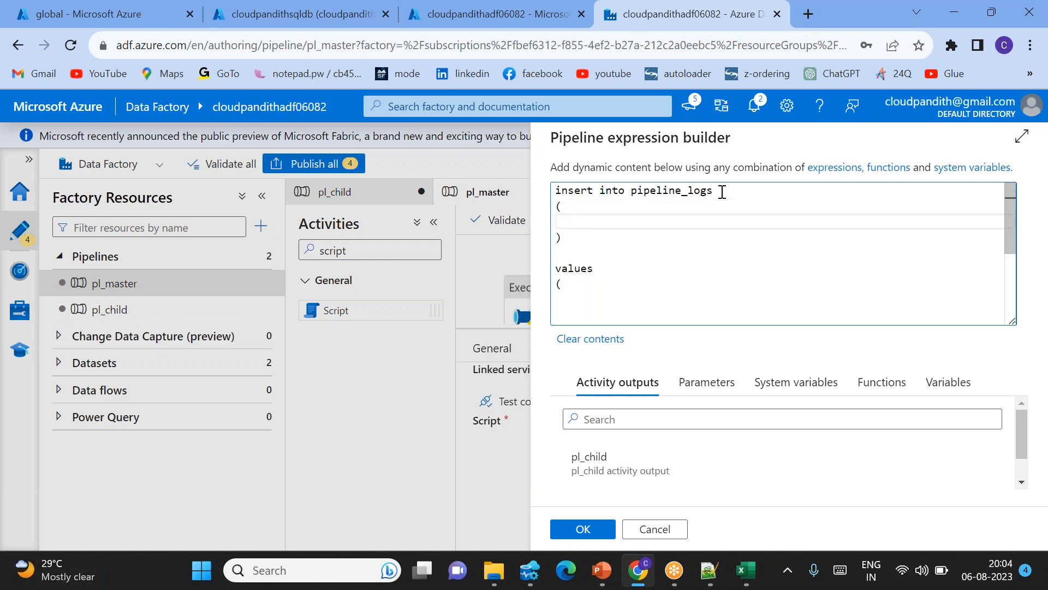
# In Notepad++, copy the create table pipeline_logs statement and paste it below the list of return value names
pyautogui.click(710, 570)
pyautogui.scroll(3, 295, 239)
pyautogui.scroll(3, 296, 239)
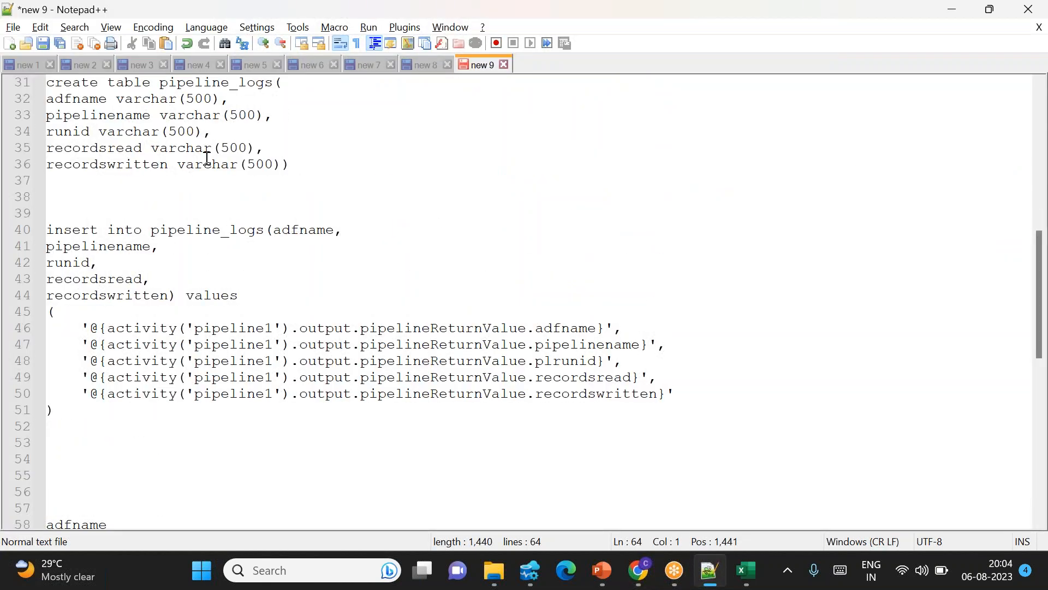
pyautogui.scroll(2, 207, 158)
pyautogui.moveTo(306, 263); pyautogui.dragTo(82, 181)
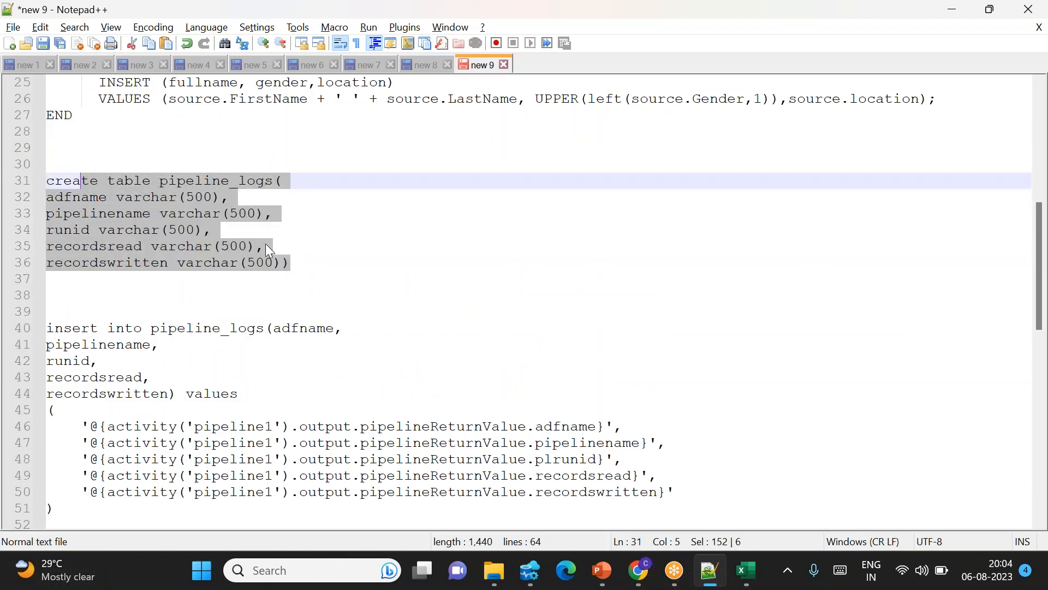
pyautogui.scroll(-2, 265, 244)
pyautogui.doubleClick(79, 100)
pyautogui.moveTo(280, 164); pyautogui.dragTo(46, 82)
pyautogui.scroll(-5, 290, 428)
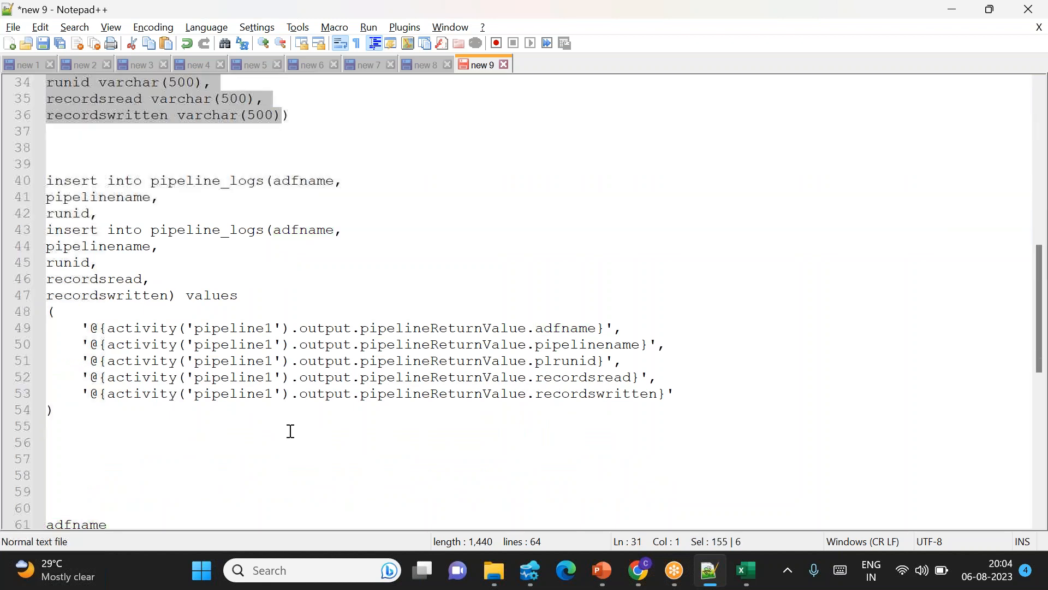
pyautogui.click(211, 355)
pyautogui.press('Return')
pyautogui.press('Return')
pyautogui.press('Return')
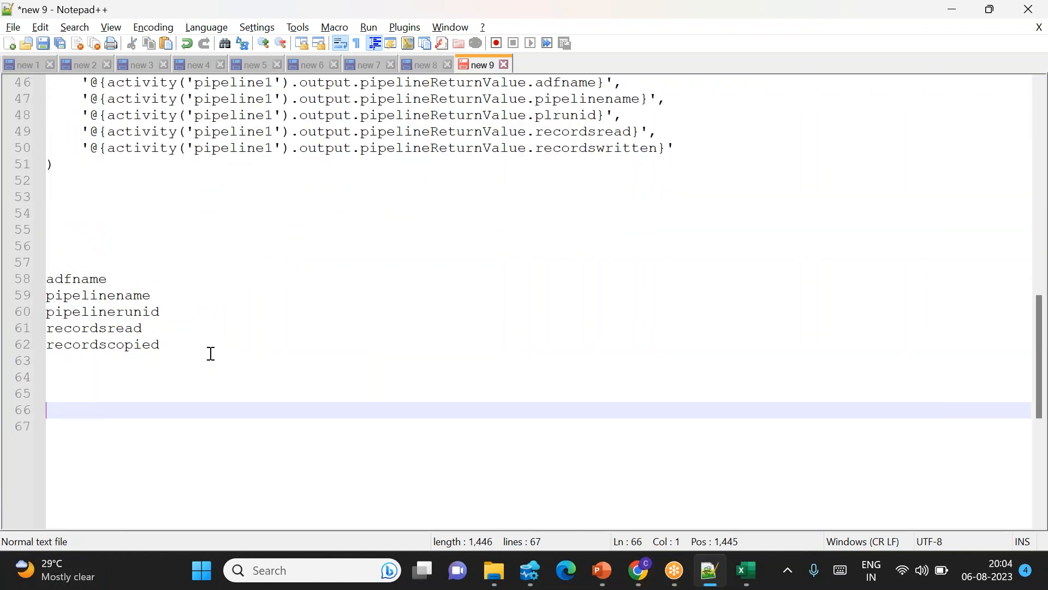
pyautogui.hotkey('ctrl', 'v')
# Remove the varchar(500) data type from all five columns in the pasted create table statement
pyautogui.click(115, 426)
pyautogui.moveTo(115, 426); pyautogui.dragTo(221, 425)
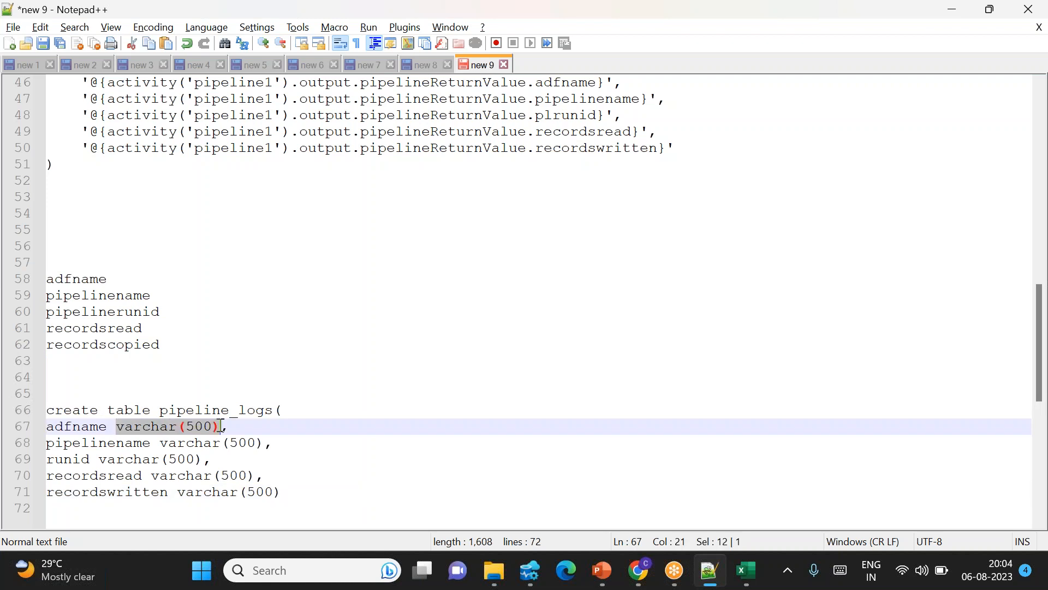
pyautogui.press('Delete')
pyautogui.moveTo(153, 442); pyautogui.dragTo(266, 442)
pyautogui.press('Delete')
pyautogui.moveTo(97, 459); pyautogui.dragTo(206, 459)
pyautogui.press('Delete')
pyautogui.moveTo(143, 476); pyautogui.dragTo(258, 474)
pyautogui.press('Delete')
pyautogui.moveTo(178, 492); pyautogui.dragTo(277, 492)
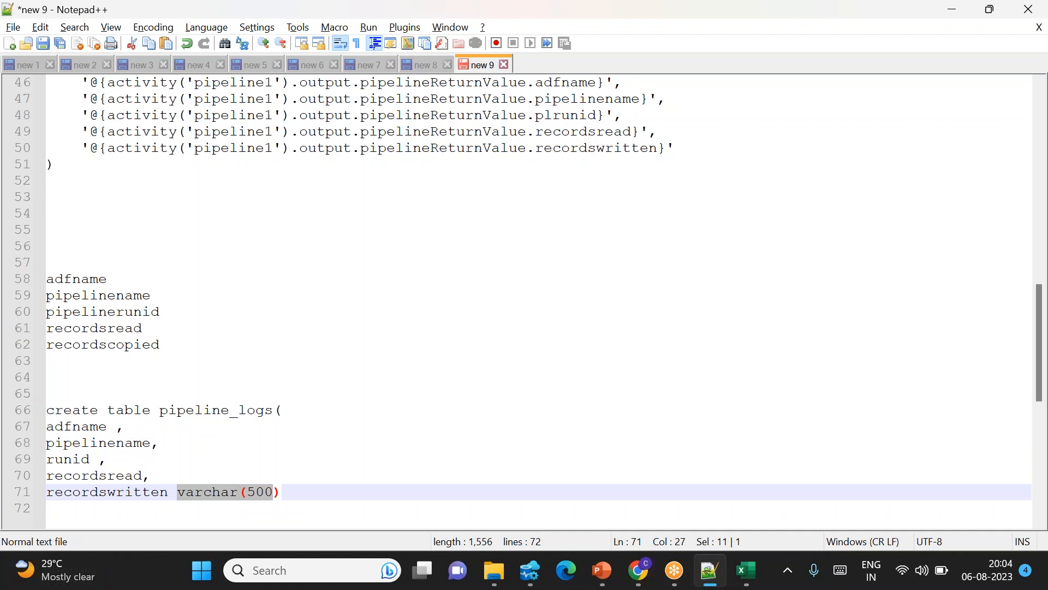
pyautogui.press('Delete')
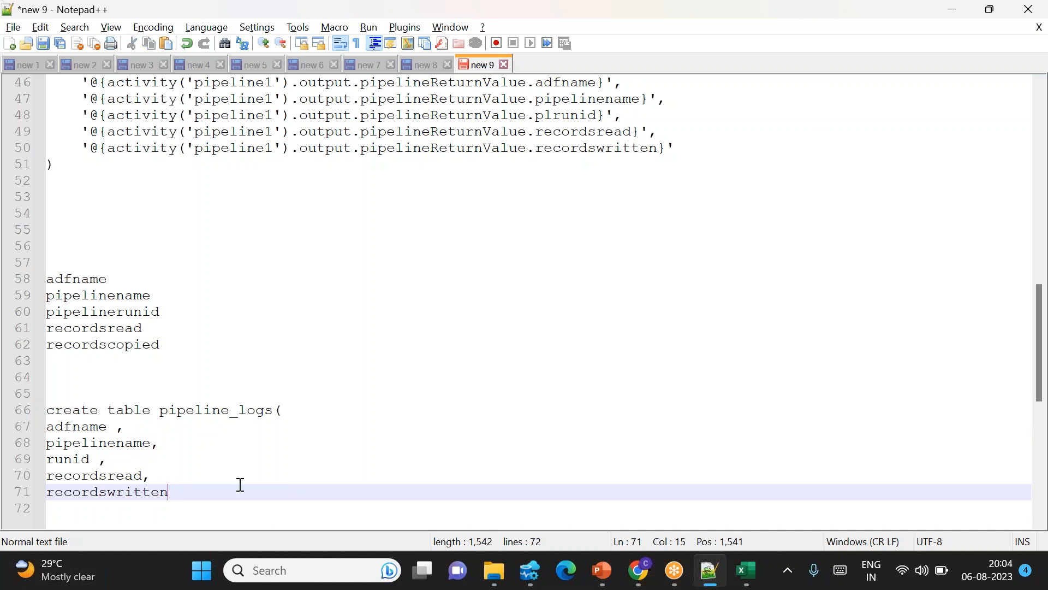
# Move the column list adfname, pipelinename, runid, recordsread, recordswritten from the pasted statement into the parentheses after pipeline_logs in Script1's expression
pyautogui.moveTo(277, 409); pyautogui.dragTo(300, 491)
pyautogui.hotkey('ctrl', 'c')
pyautogui.press('Delete')
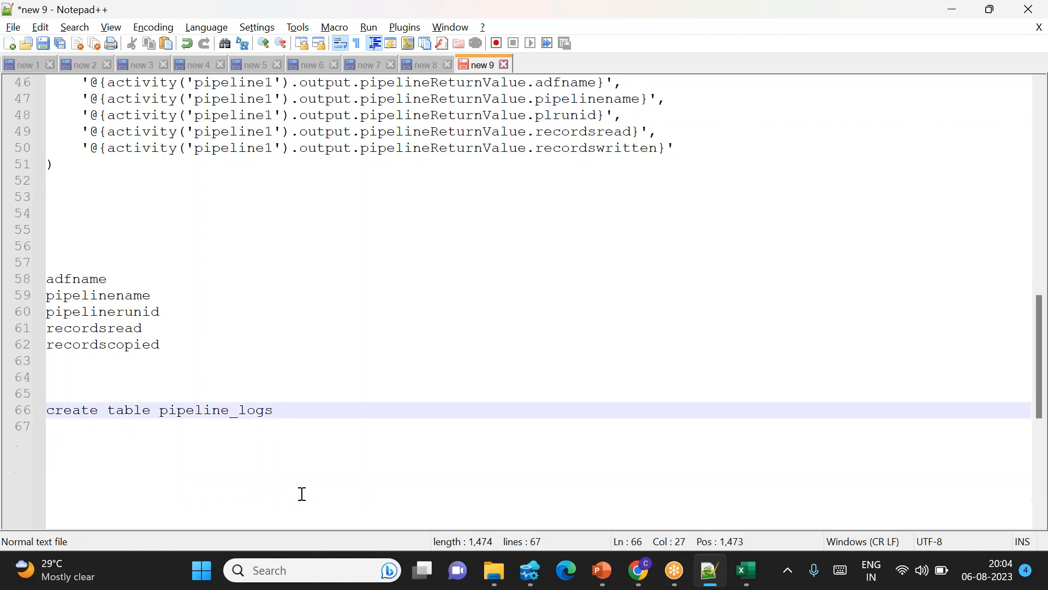
pyautogui.hotkey('alt', 'Tab')
pyautogui.moveTo(573, 240); pyautogui.dragTo(554, 203)
pyautogui.hotkey('ctrl', 'v')
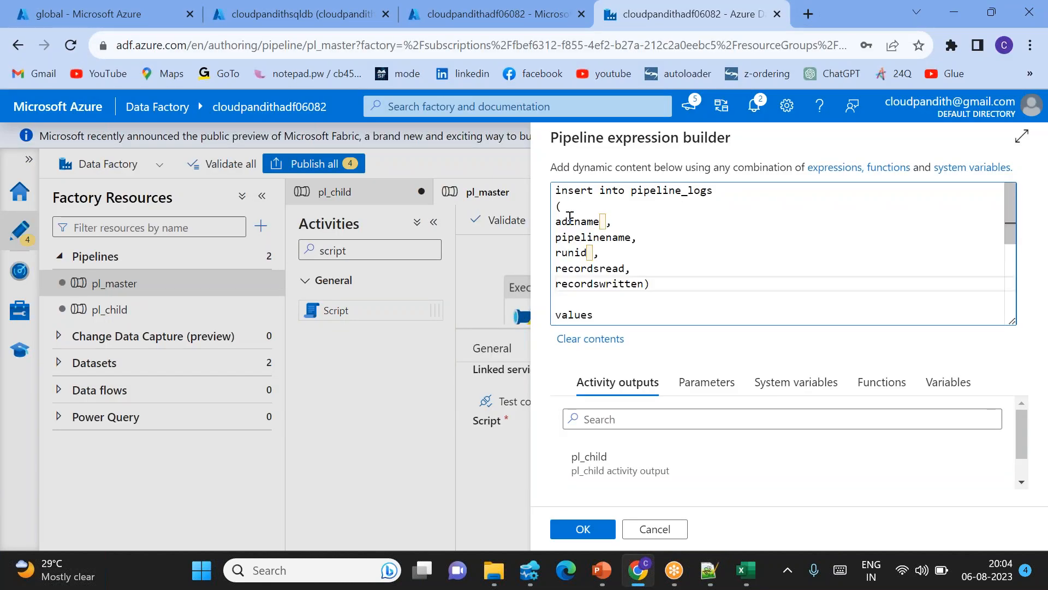
# Insert the pl_child pipeline return value from the activity outputs inside the parentheses after values in the script expression
pyautogui.scroll(-1, 628, 279)
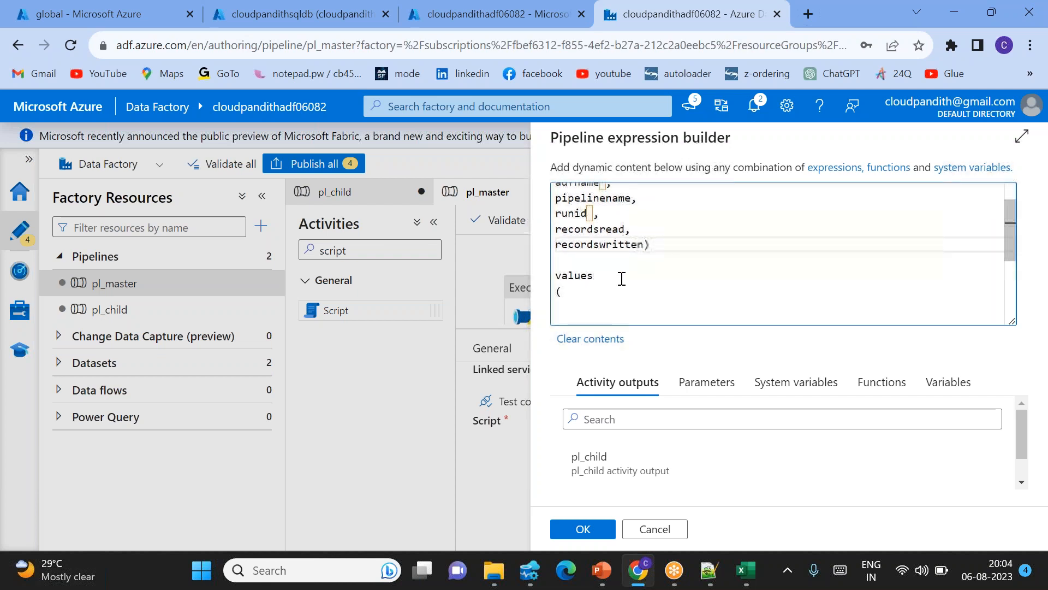
pyautogui.scroll(-1, 650, 265)
pyautogui.click(578, 258)
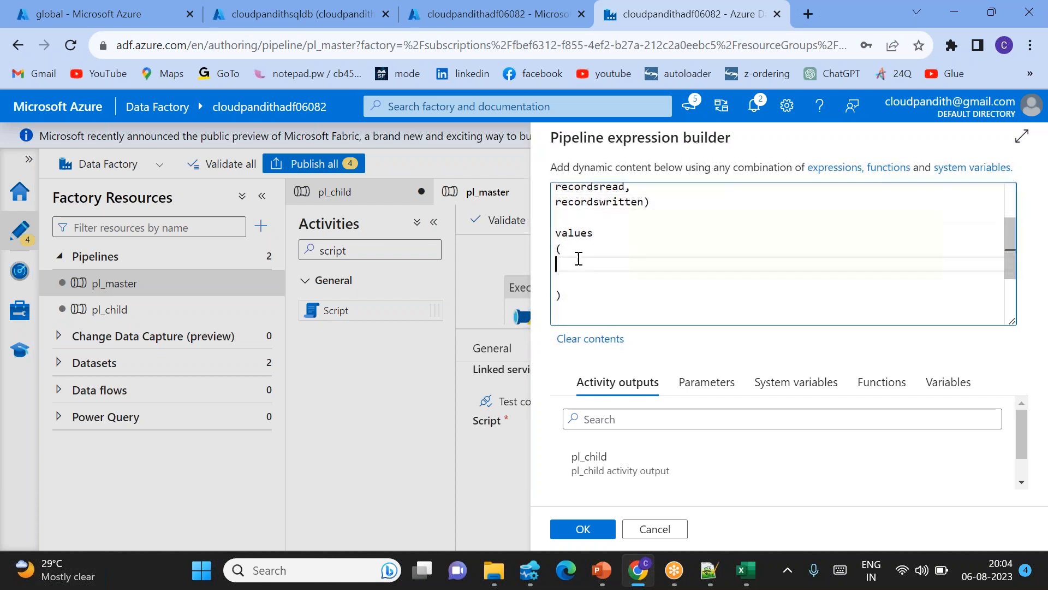
pyautogui.scroll(2, 578, 259)
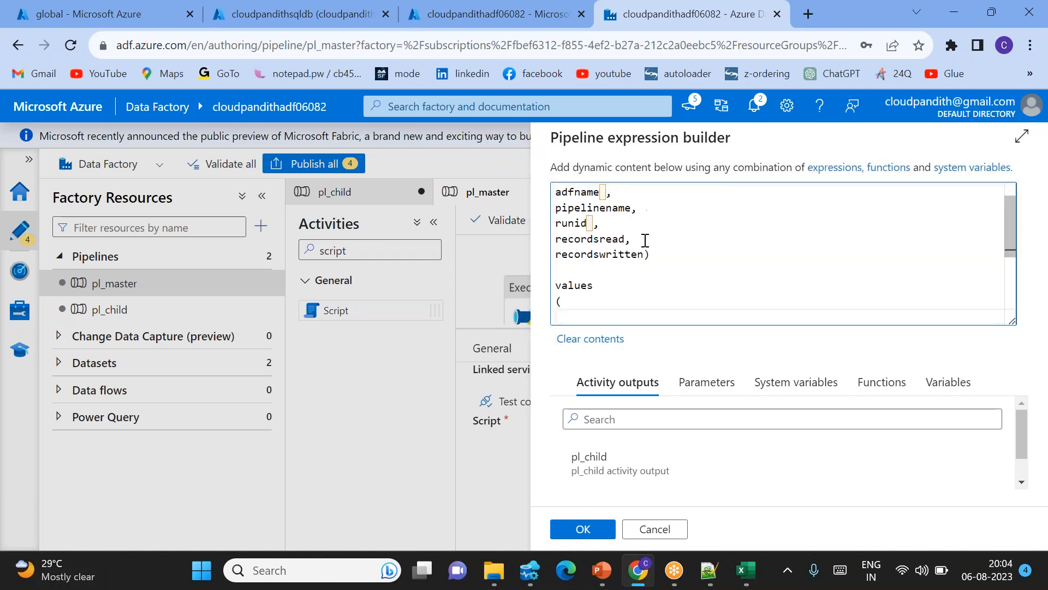
pyautogui.scroll(-1, 648, 261)
pyautogui.scroll(-2, 633, 267)
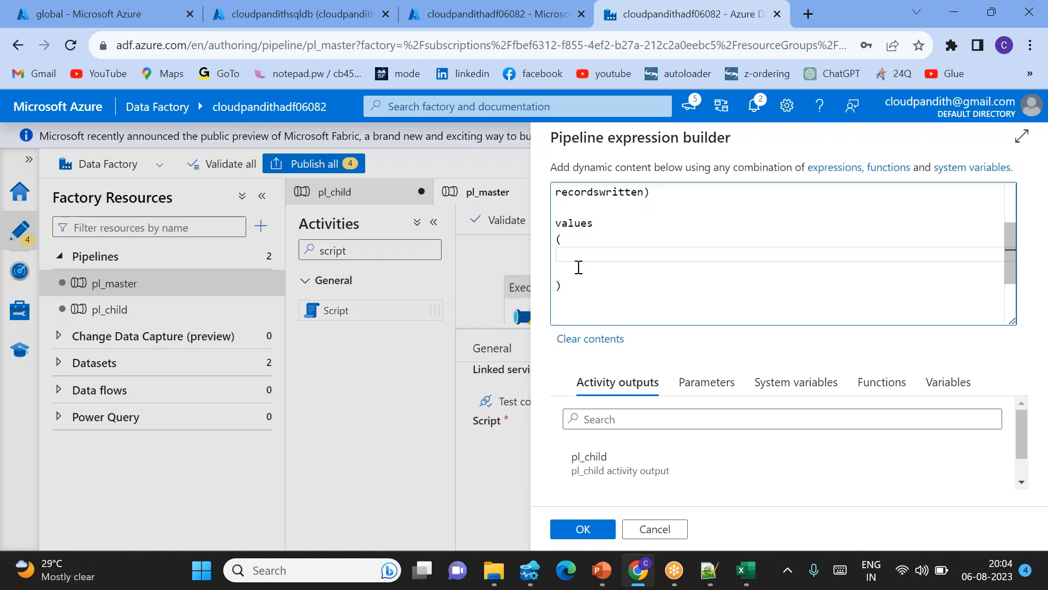
pyautogui.click(731, 385)
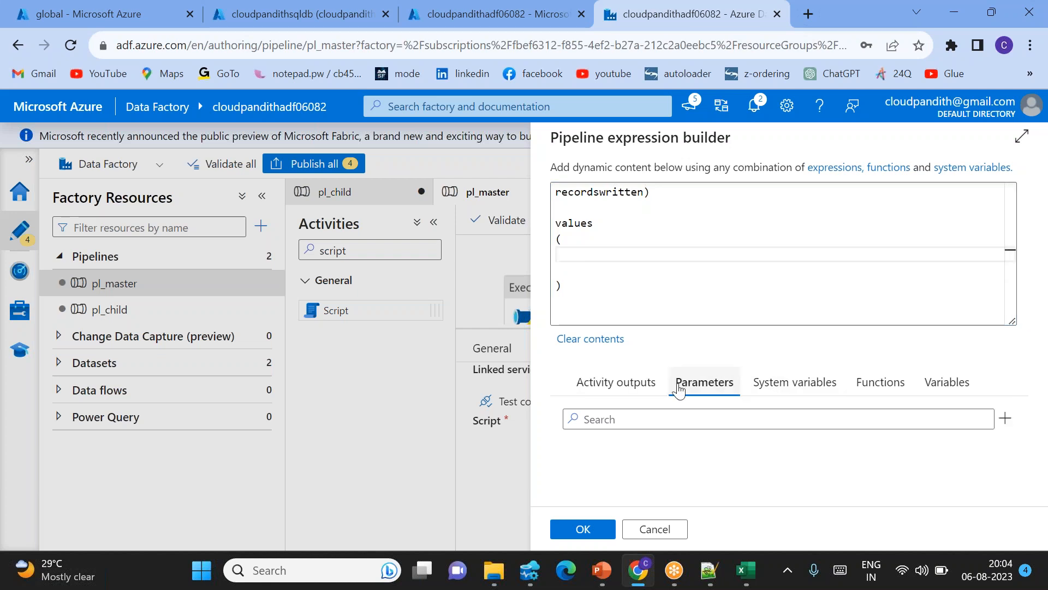
pyautogui.click(620, 384)
pyautogui.scroll(-1, 679, 445)
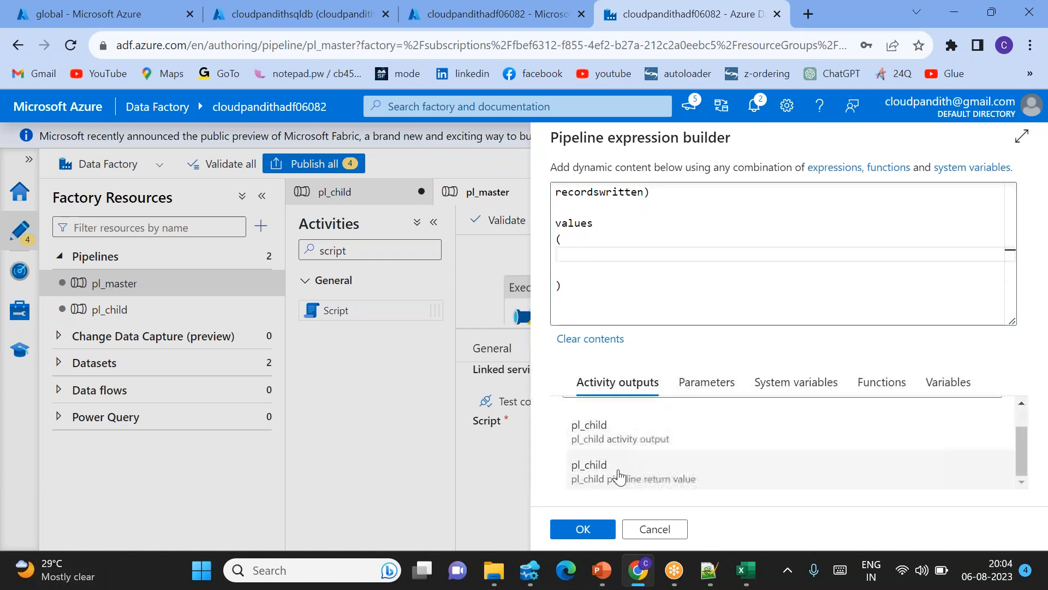
pyautogui.click(667, 478)
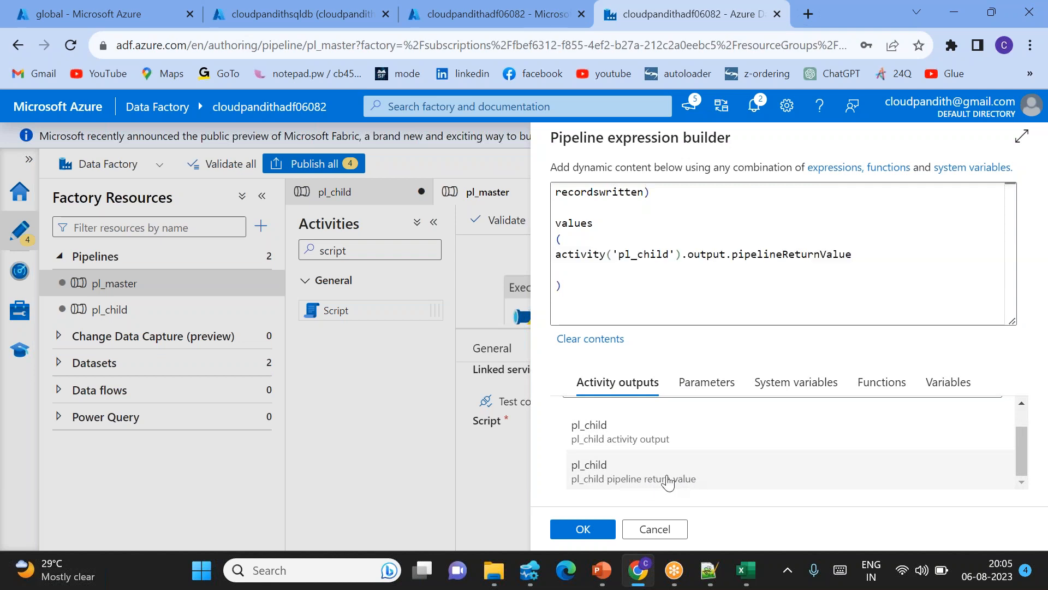
# Append .adfname to the pipelineReturnValue expression, copying the name from the return value list in Notepad++
pyautogui.click(855, 255)
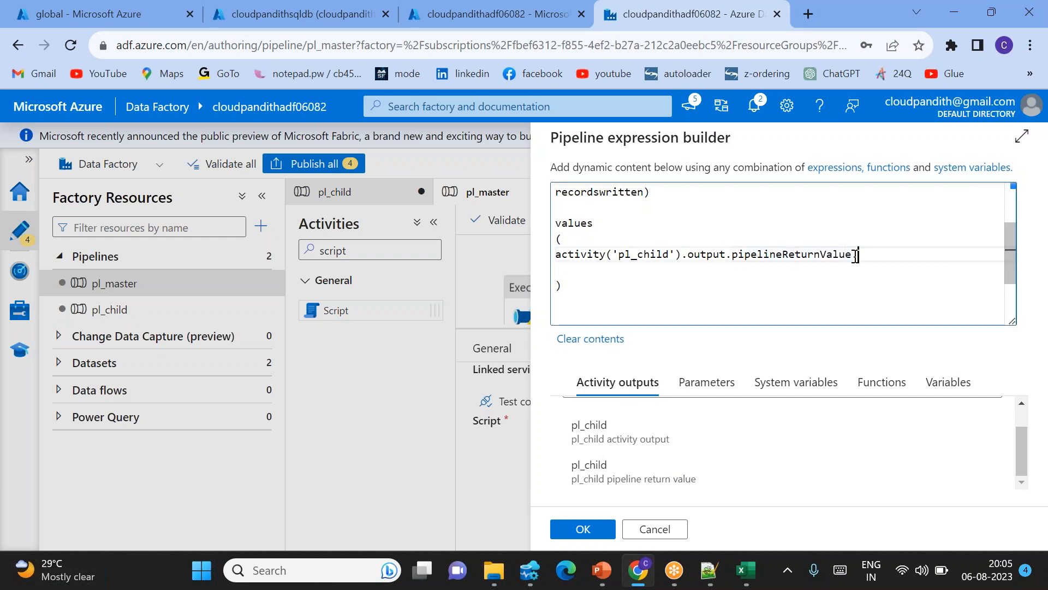
pyautogui.write('.')
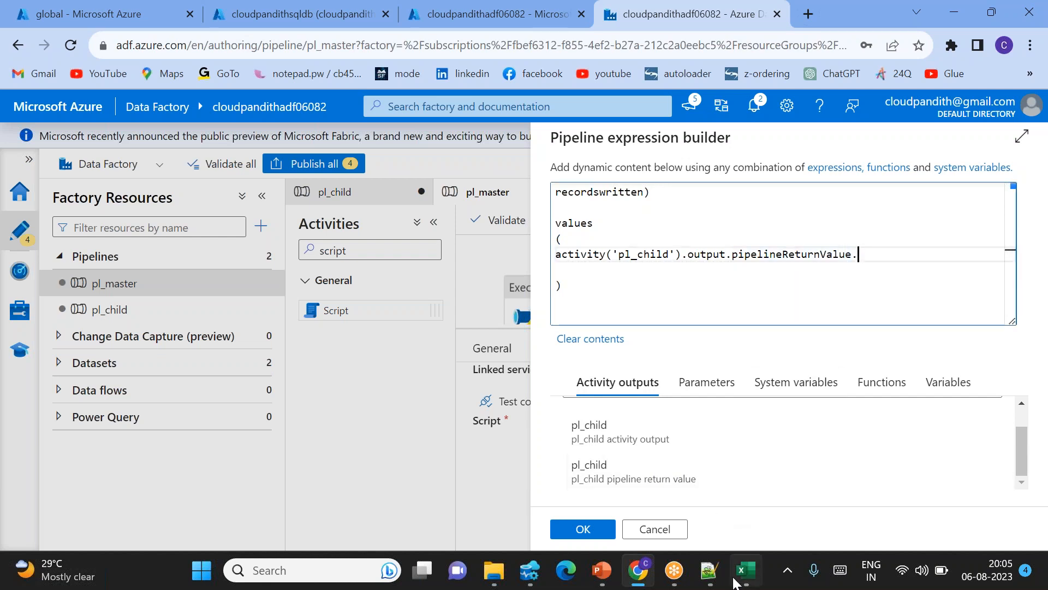
pyautogui.click(705, 582)
pyautogui.doubleClick(87, 279)
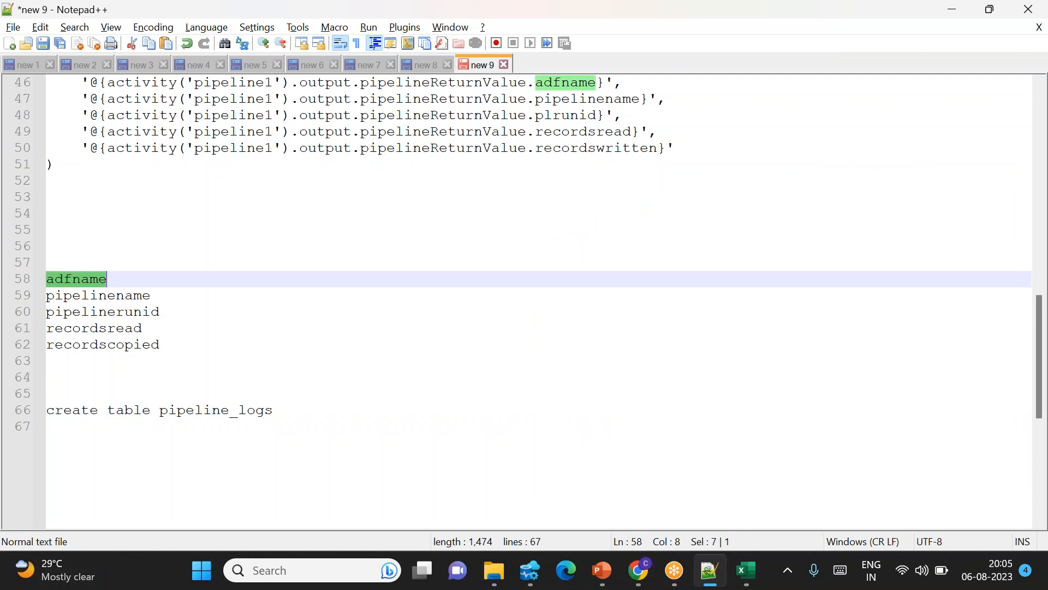
pyautogui.hotkey('ctrl', 'c')
pyautogui.hotkey('alt', 'Tab')
pyautogui.hotkey('ctrl', 'v')
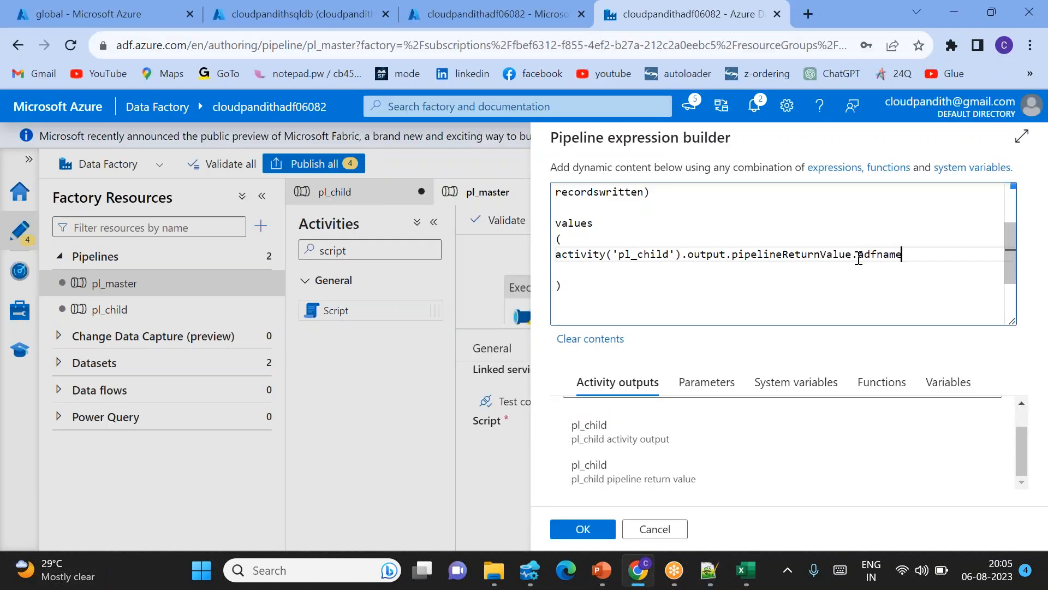
# Wrap the adfname return value expression in @{ } and enclose it in single quotes
pyautogui.write('}')
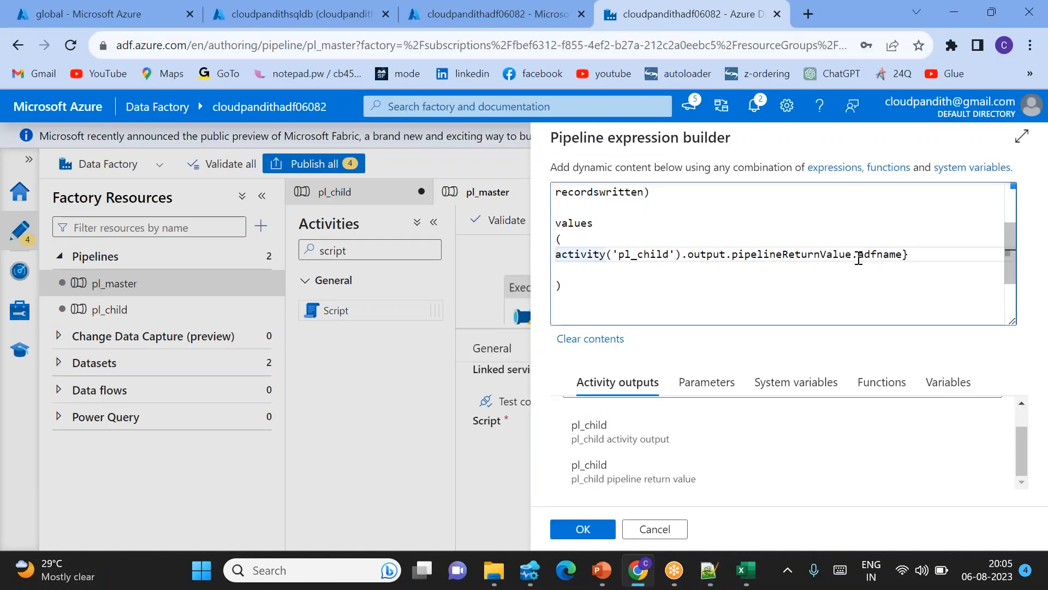
pyautogui.write('{')
pyautogui.press('Left')
pyautogui.write('@')
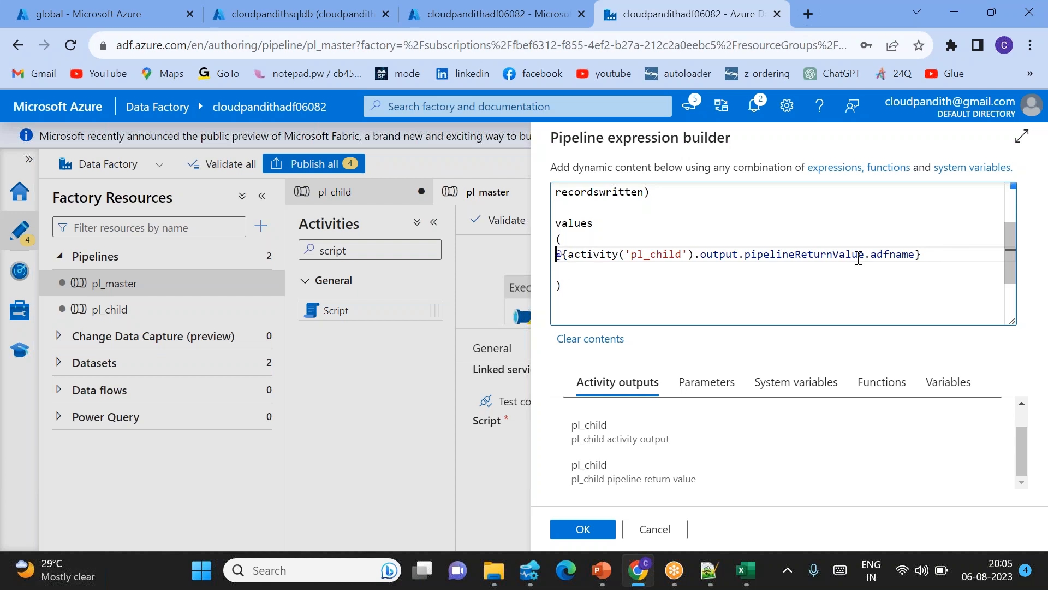
pyautogui.write("'")
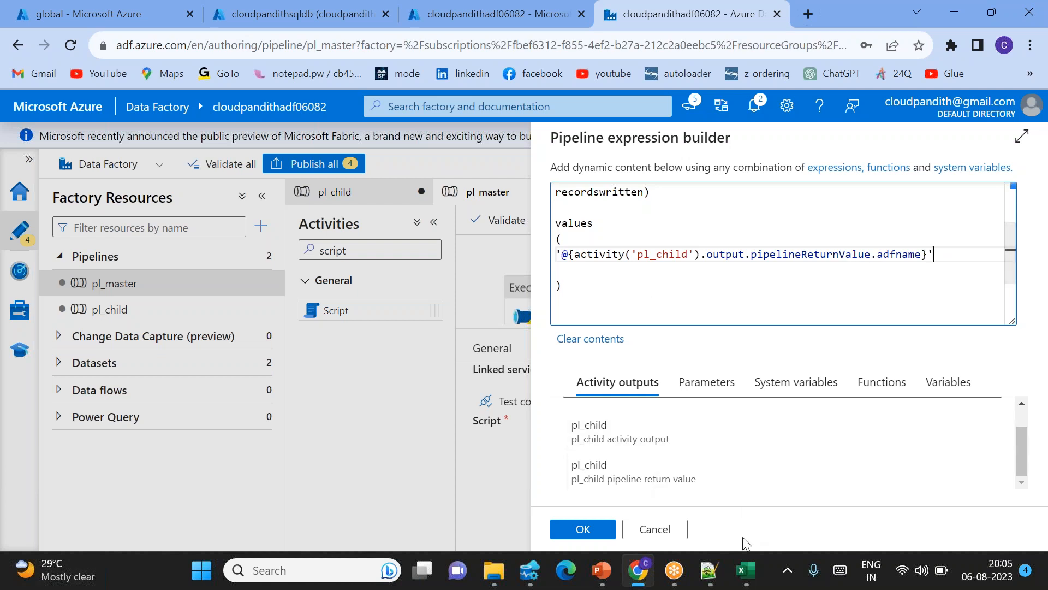
# In Notepad++, write a sample insert into emp values statement with 1 and a quoted name below create table pipeline_logs, and highlight the quoted value
pyautogui.click(709, 570)
pyautogui.click(257, 457)
pyautogui.press('Return')
pyautogui.press('Return')
pyautogui.press('Return')
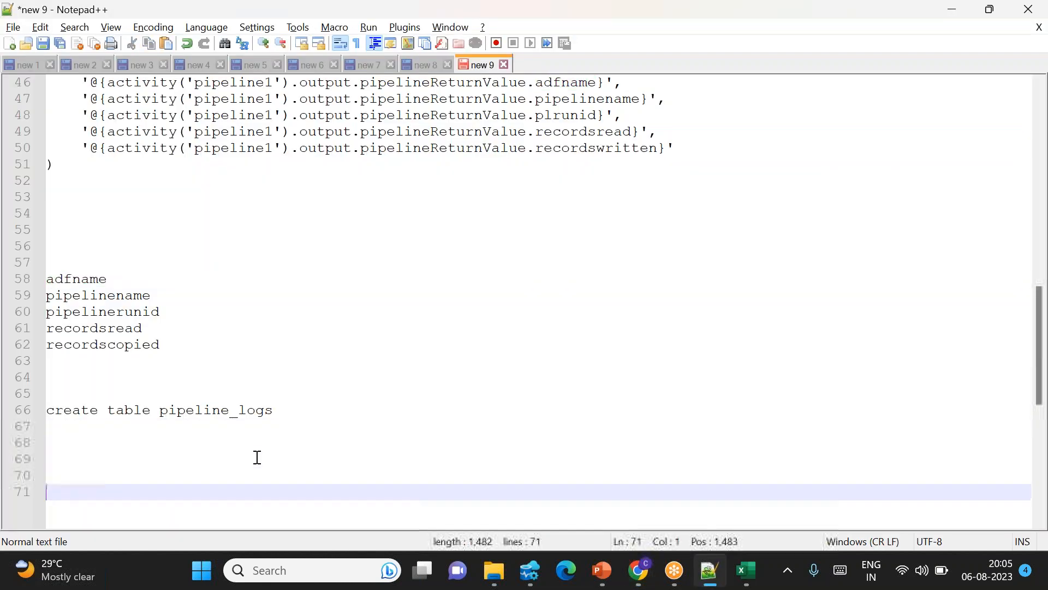
pyautogui.write('insertg into ')
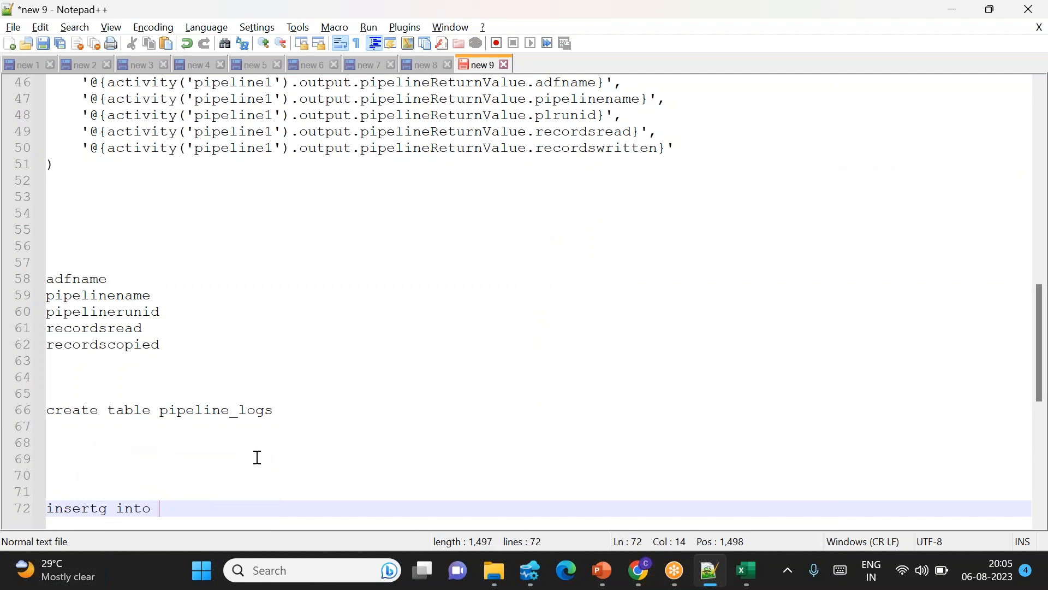
pyautogui.write('emp values()')
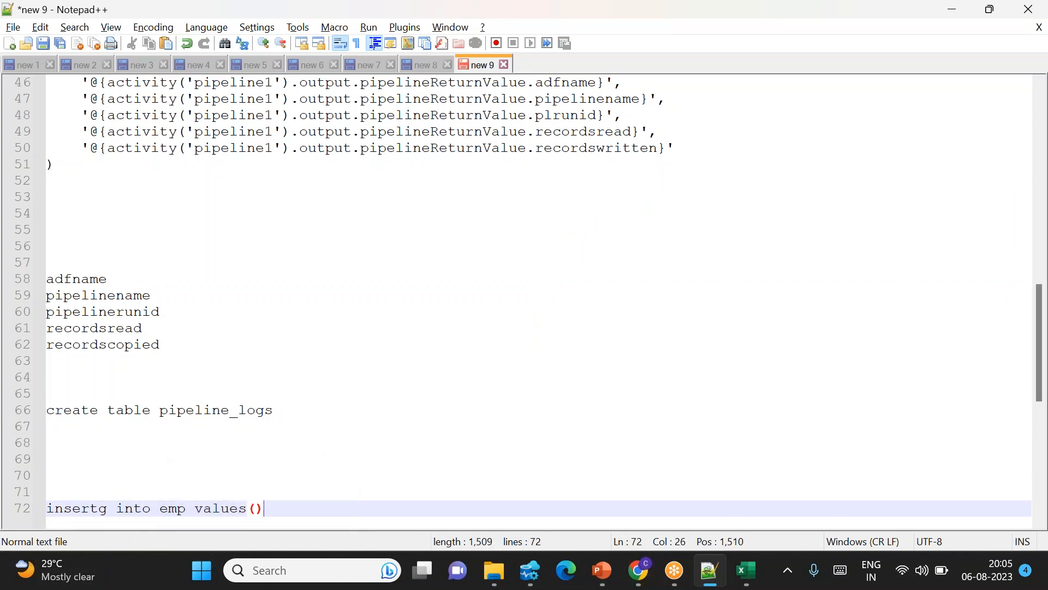
pyautogui.write("1,'rama")
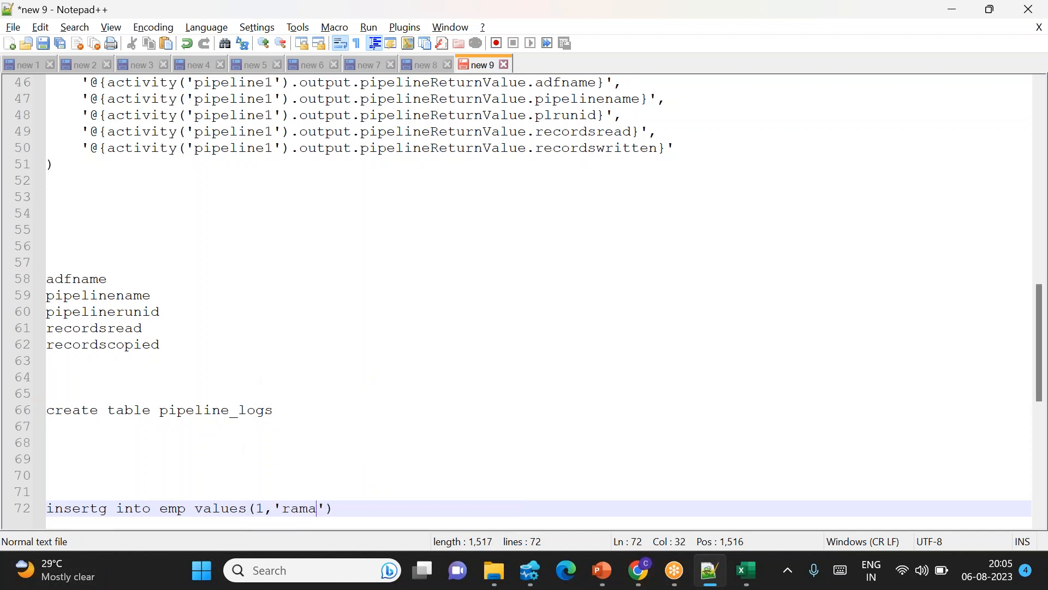
pyautogui.moveTo(282, 508); pyautogui.dragTo(345, 506)
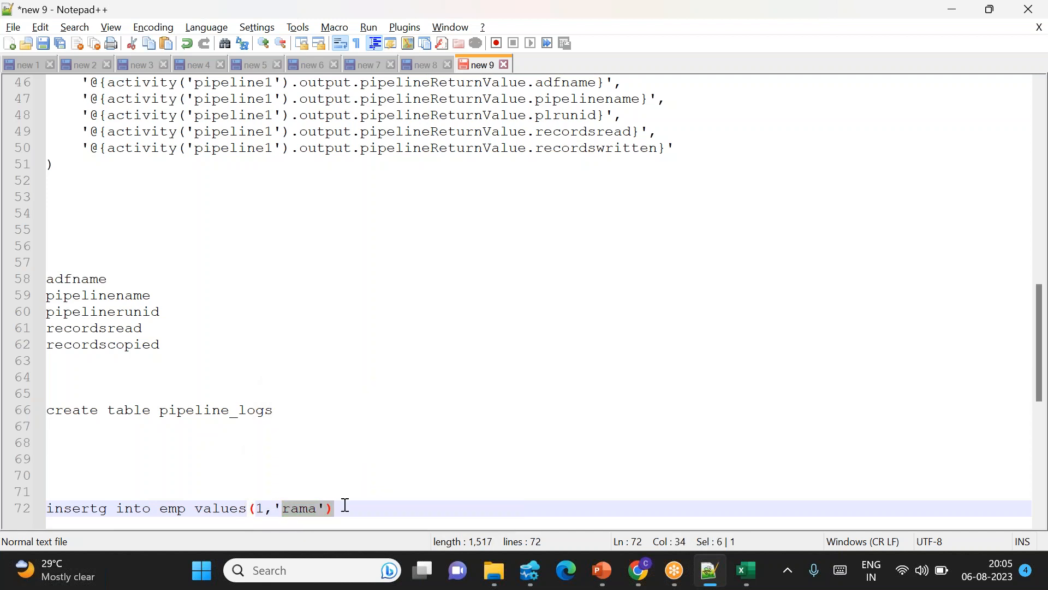
# Back in the expression builder, end the adfname value line with a comma and duplicate it to make five identical lines
pyautogui.hotkey('alt', 'Tab')
pyautogui.moveTo(562, 254); pyautogui.dragTo(958, 245)
pyautogui.click(948, 259)
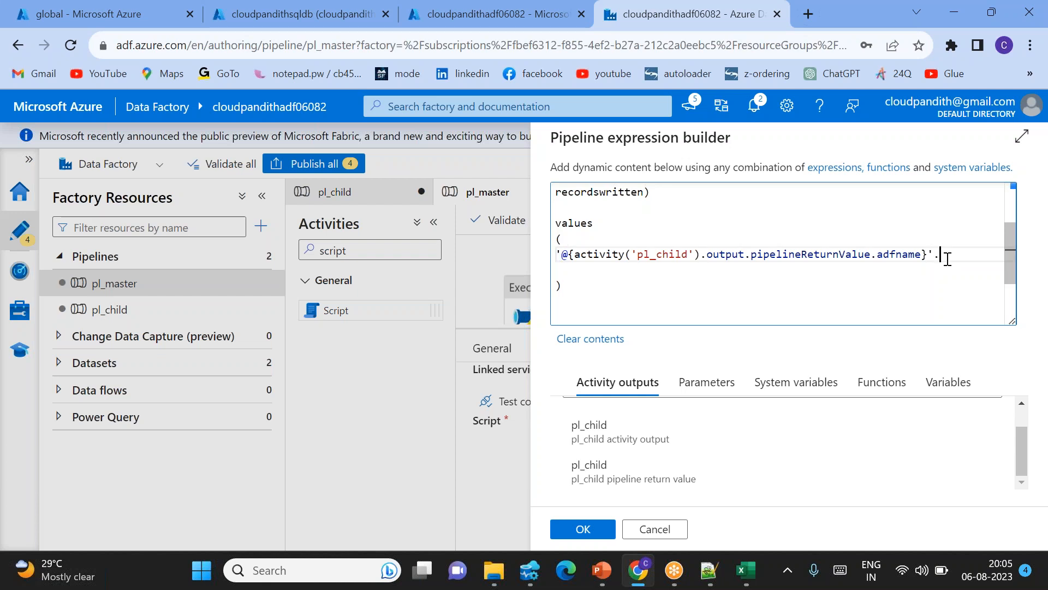
pyautogui.hotkey('shift', 'Home')
pyautogui.hotkey('ctrl', 'c')
pyautogui.press('End')
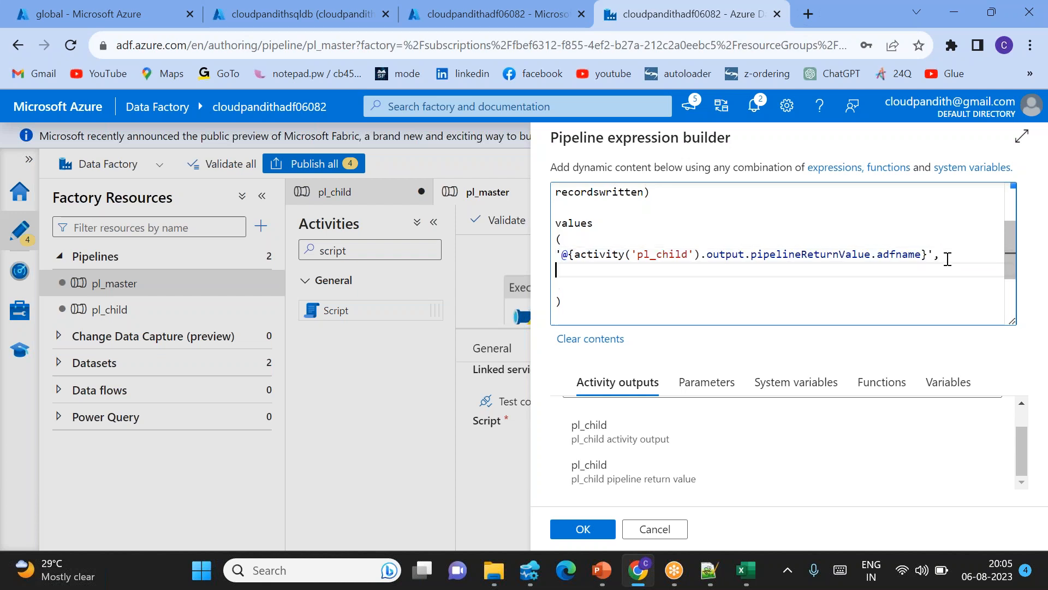
pyautogui.press('Return')
pyautogui.hotkey('ctrl', 'v')
pyautogui.press('BackSpace')
pyautogui.press('Return')
pyautogui.hotkey('ctrl', 'v')
pyautogui.press('Return')
pyautogui.hotkey('ctrl', 'v')
pyautogui.press('Return')
pyautogui.hotkey('ctrl', 'v')
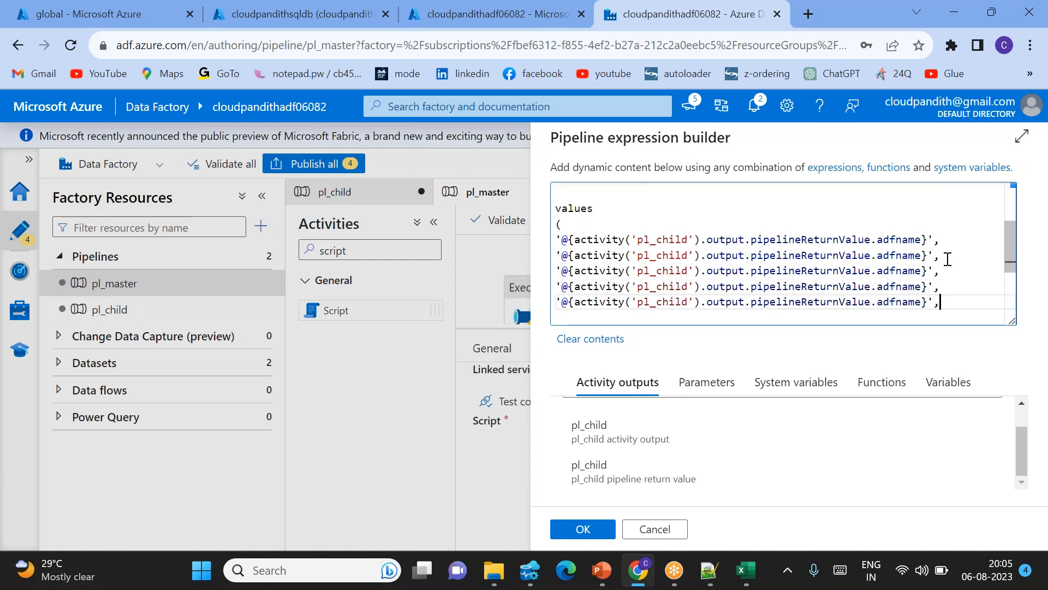
# Replace adfname in the second value line with pipelinename, copied from the list in Notepad++
pyautogui.doubleClick(889, 255)
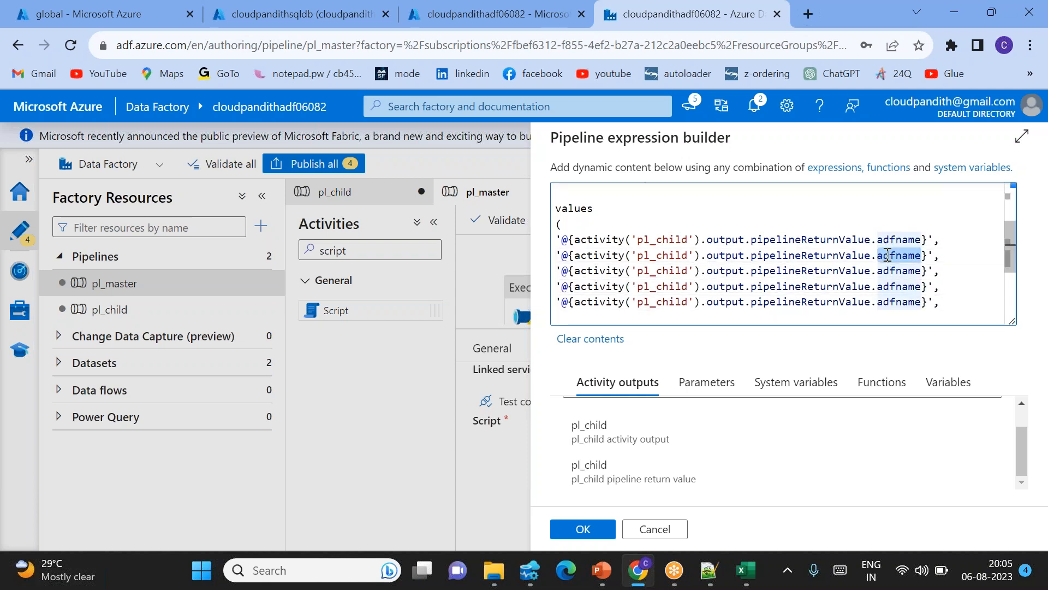
pyautogui.hotkey('alt', 'Tab')
pyautogui.doubleClick(97, 294)
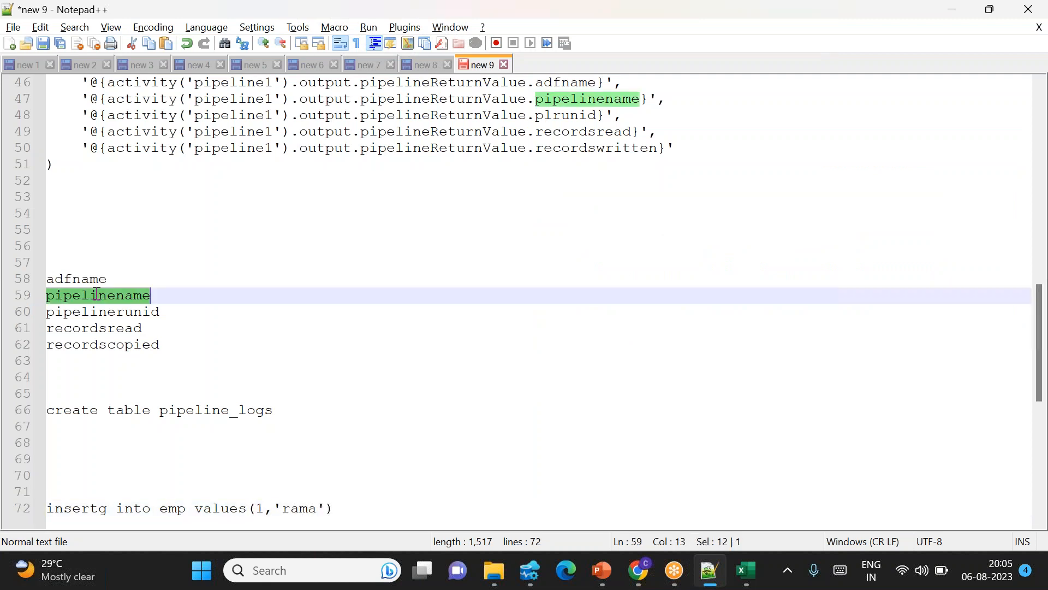
pyautogui.hotkey('alt', 'Tab')
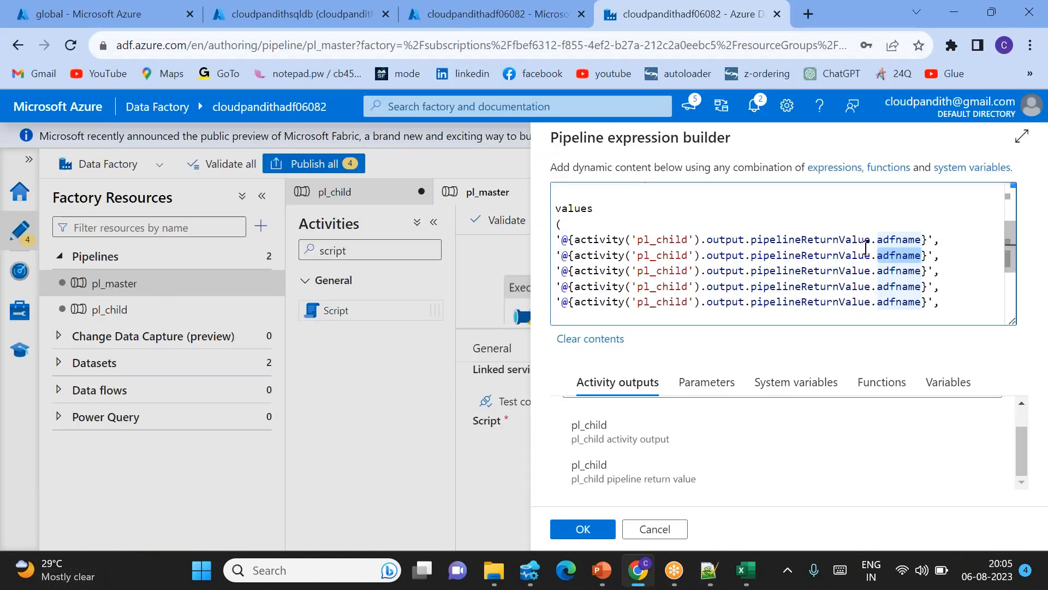
pyautogui.hotkey('ctrl', 'v')
pyautogui.press('BackSpace')
pyautogui.press('BackSpace')
pyautogui.press('BackSpace')
pyautogui.press('BackSpace')
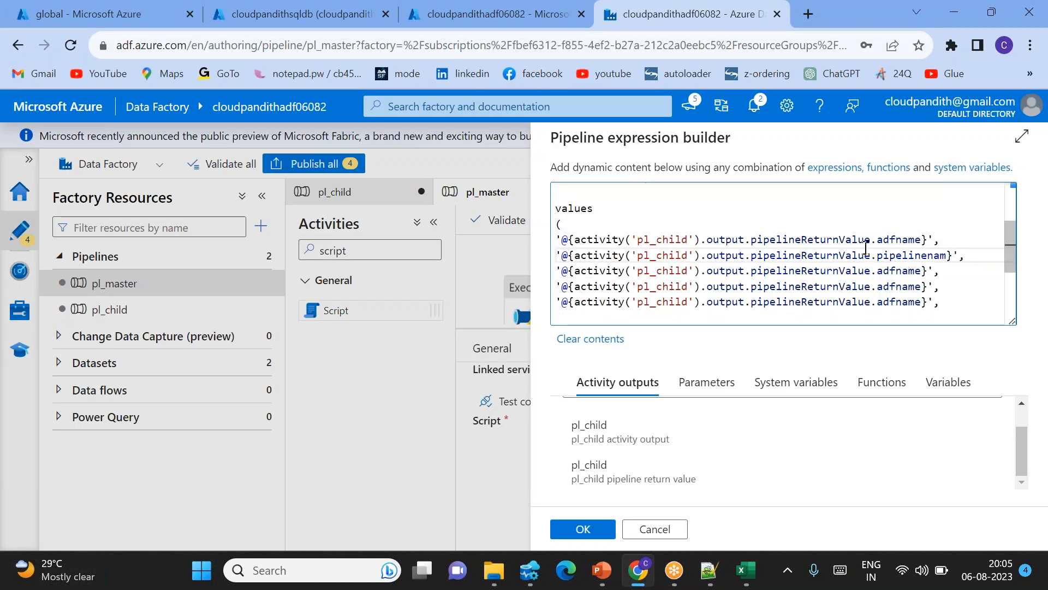
pyautogui.write('e')
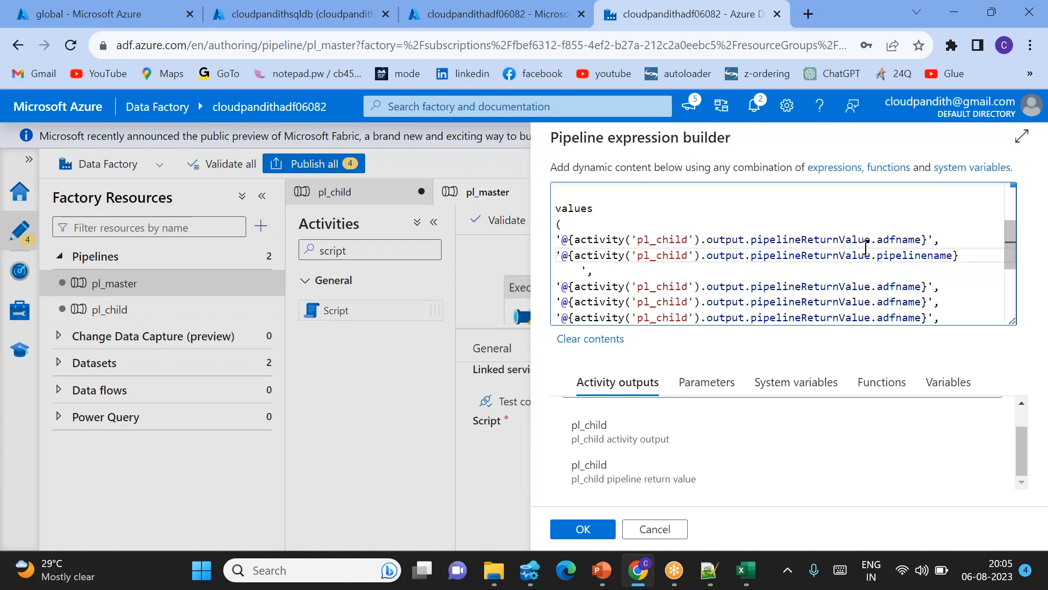
# Try to pull the wrapped quote and comma up onto the pipelinename line, and restore the deleted closing brace
pyautogui.click(583, 269)
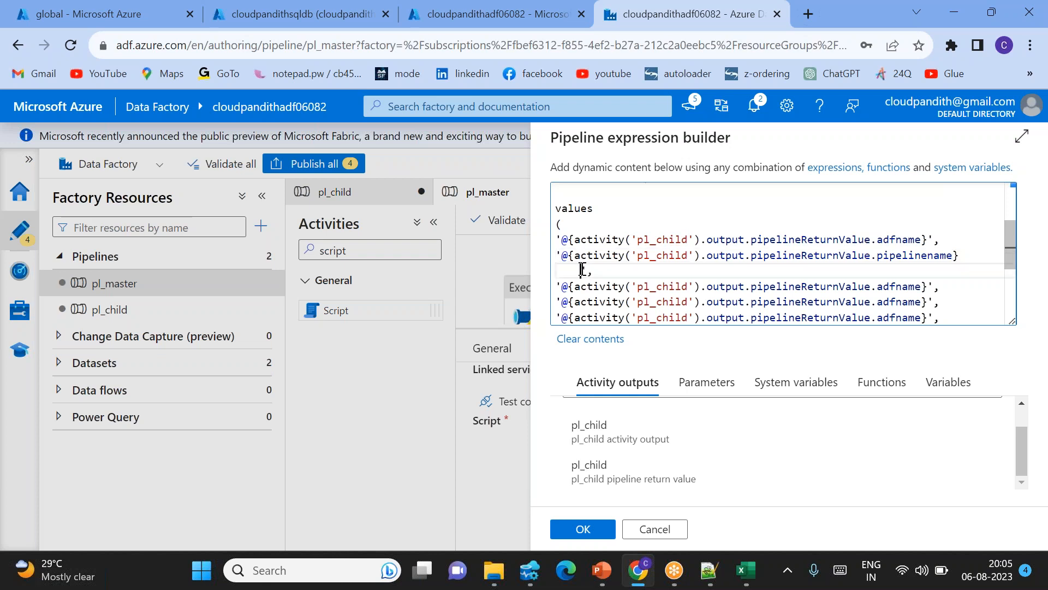
pyautogui.press('BackSpace')
pyautogui.press('alt')
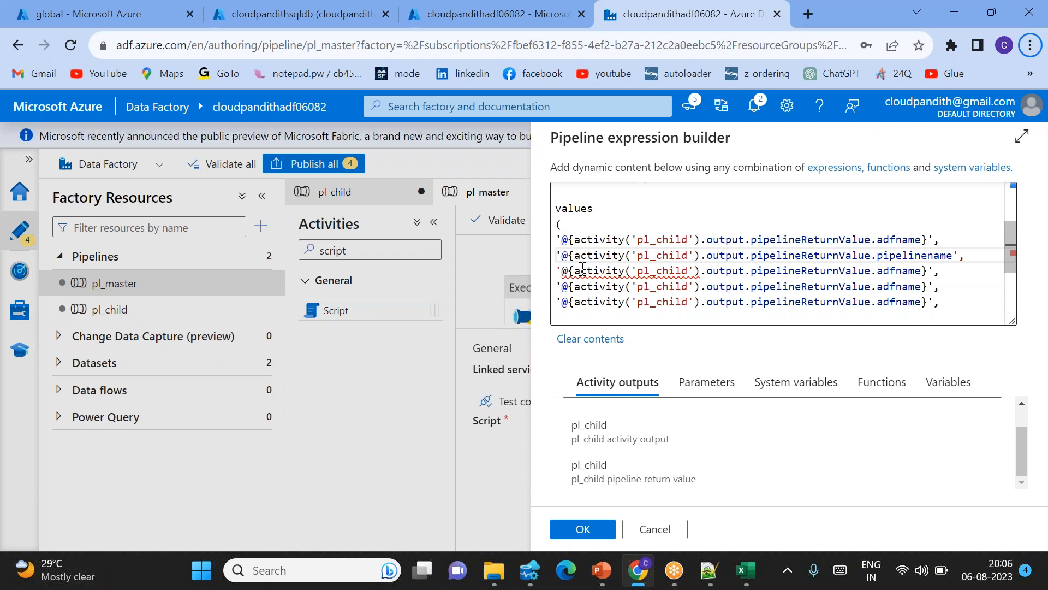
pyautogui.click(953, 255)
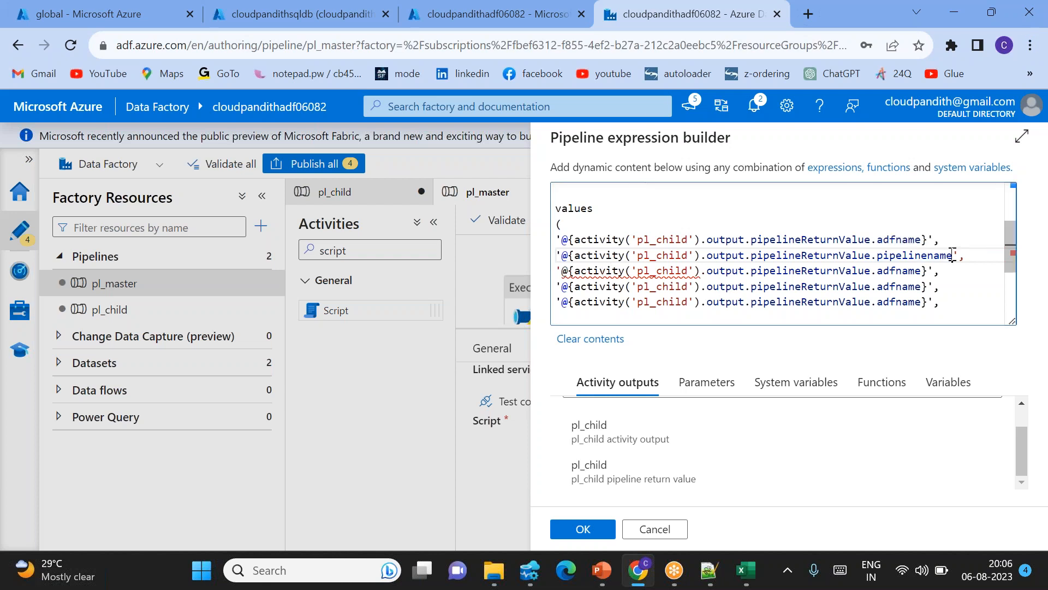
pyautogui.write('}')
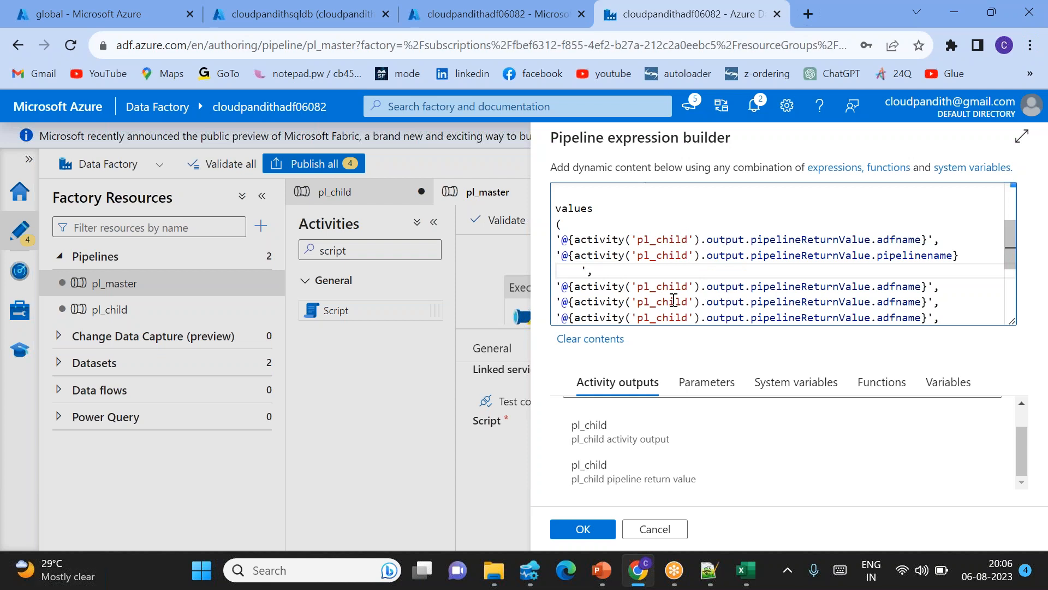
# Replace adfname in the third value line with pipelinerunid, copied from the list in Notepad++
pyautogui.hotkey('alt', 'Tab')
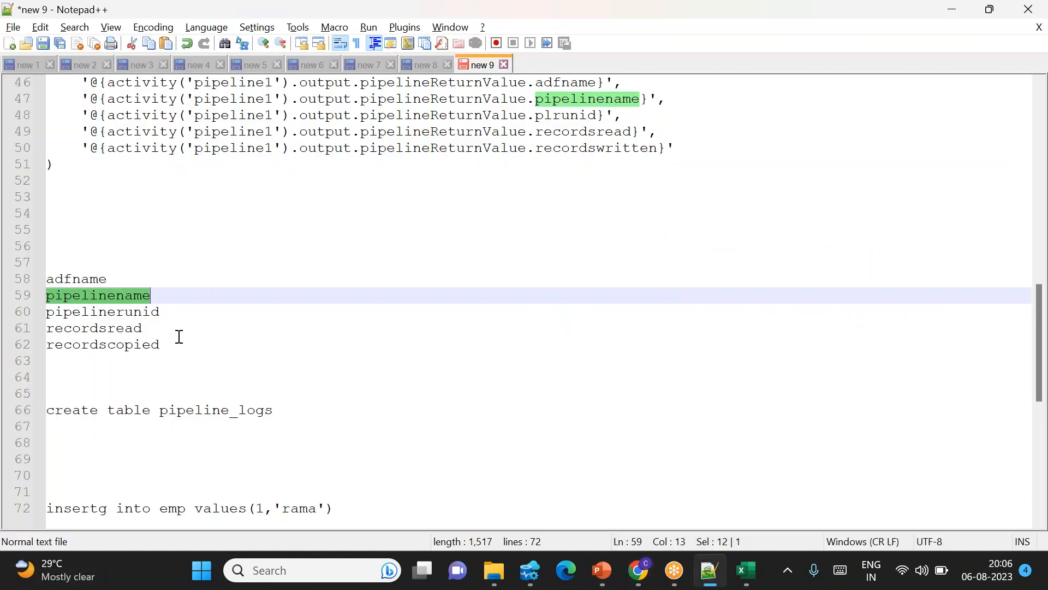
pyautogui.doubleClick(124, 312)
pyautogui.hotkey('alt', 'Tab')
pyautogui.doubleClick(910, 293)
pyautogui.hotkey('ctrl', 'v')
# Replace adfname in the fourth value line with recordsread, copied from the list in Notepad++
pyautogui.hotkey('alt', 'Tab')
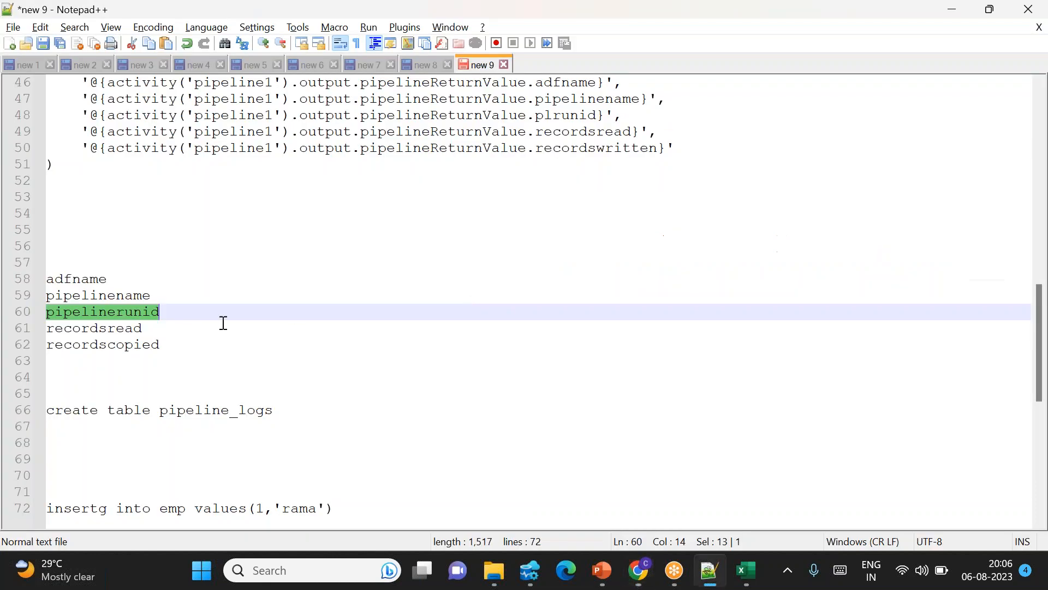
pyautogui.doubleClick(76, 329)
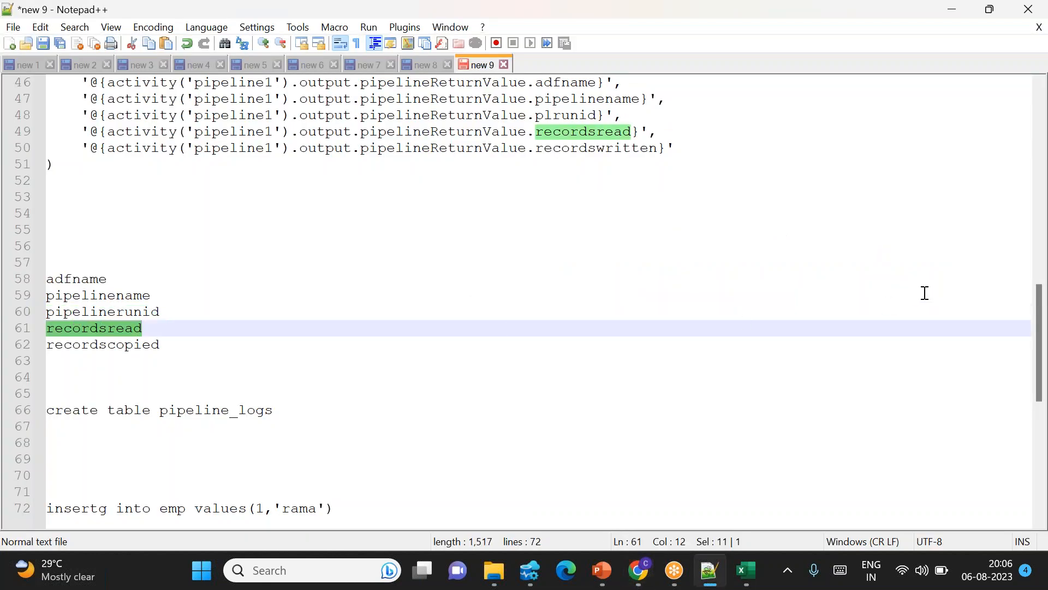
pyautogui.hotkey('alt', 'Tab')
pyautogui.scroll(-2, 861, 309)
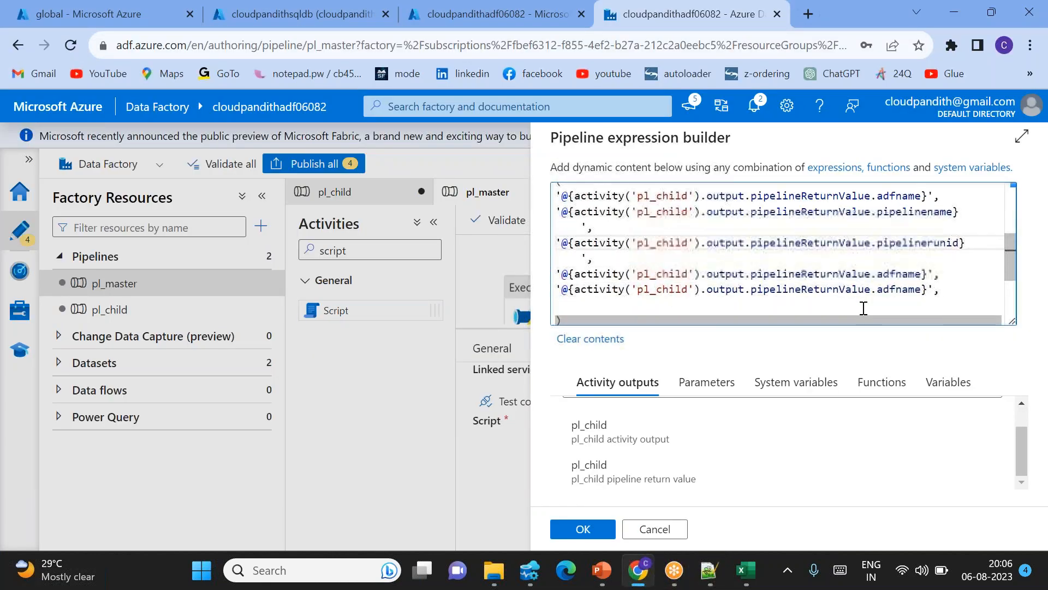
pyautogui.doubleClick(904, 267)
pyautogui.hotkey('ctrl', 'v')
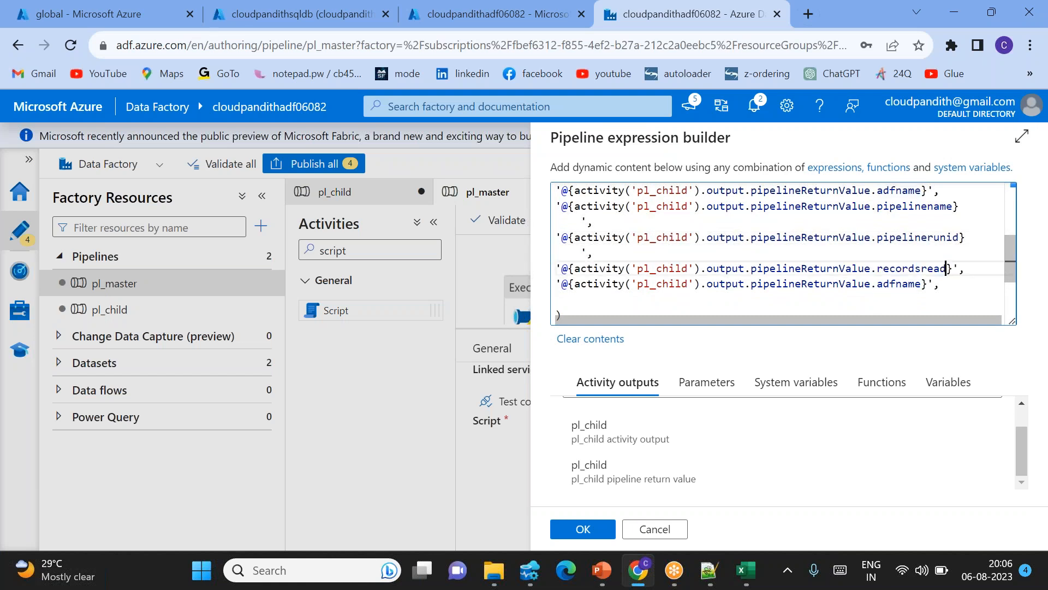
# Replace adfname in the fifth value line with recordscopied, copied from the list in Notepad++
pyautogui.hotkey('alt', 'Tab')
pyautogui.doubleClick(137, 344)
pyautogui.hotkey('ctrl', 'c')
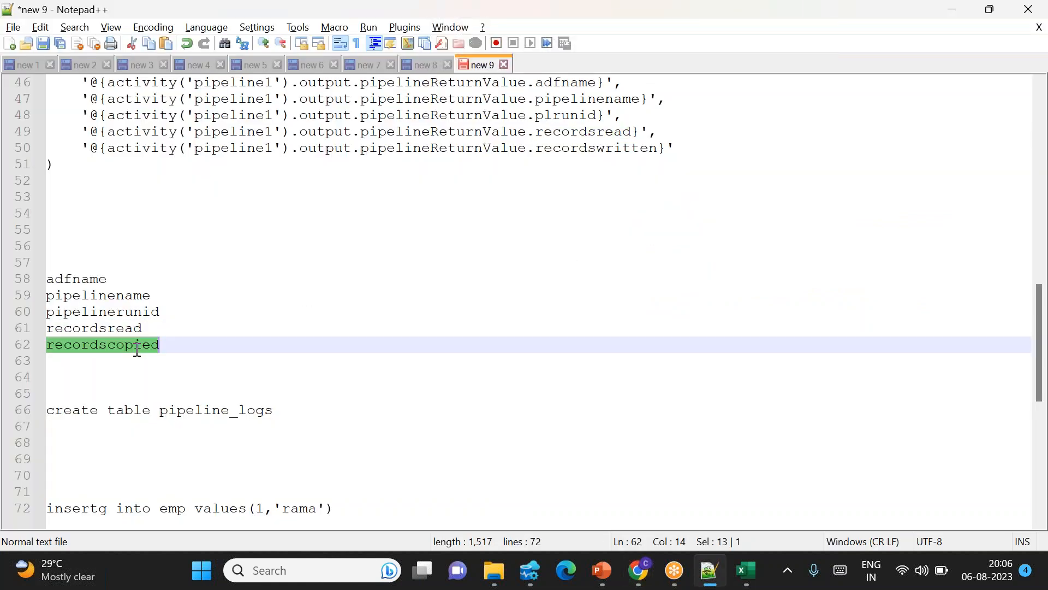
pyautogui.hotkey('alt', 'Tab')
pyautogui.doubleClick(899, 281)
pyautogui.hotkey('ctrl', 'v')
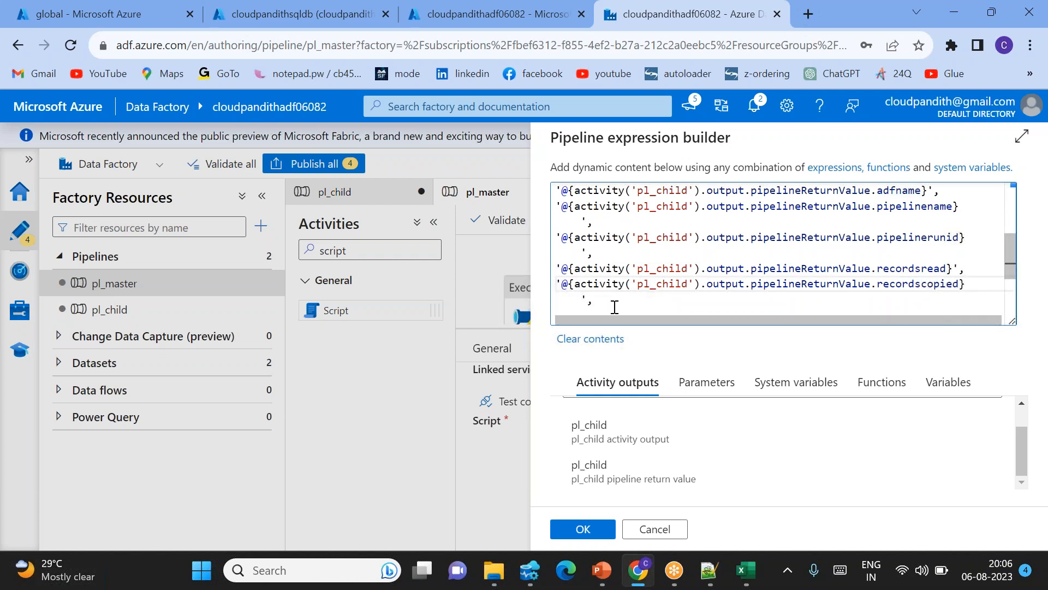
# Try to pull the wrapped quote and comma up onto the recordscopied line, and restore the deleted closing brace
pyautogui.click(581, 299)
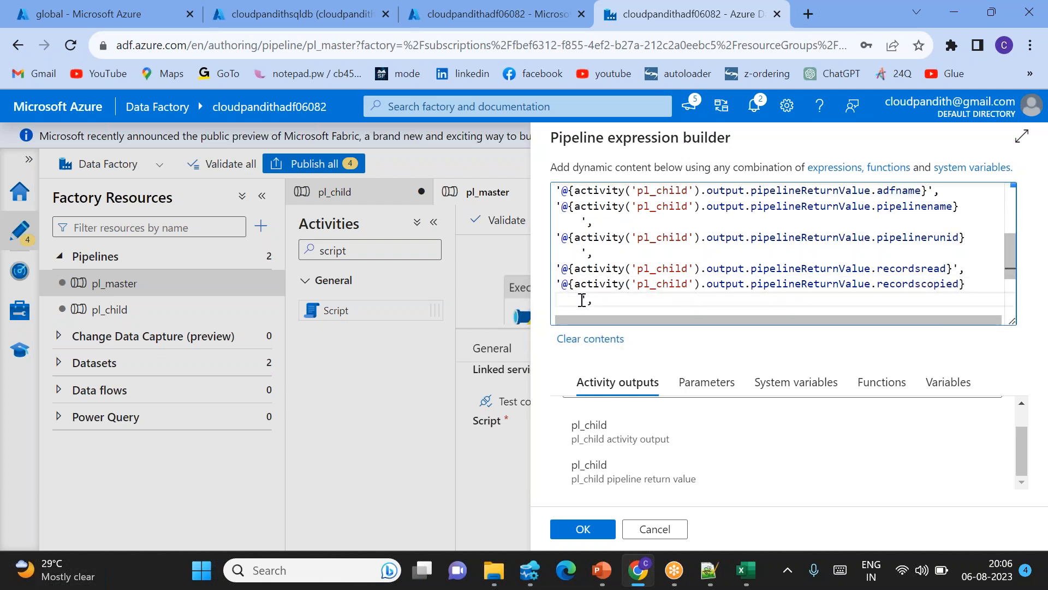
pyautogui.press('BackSpace')
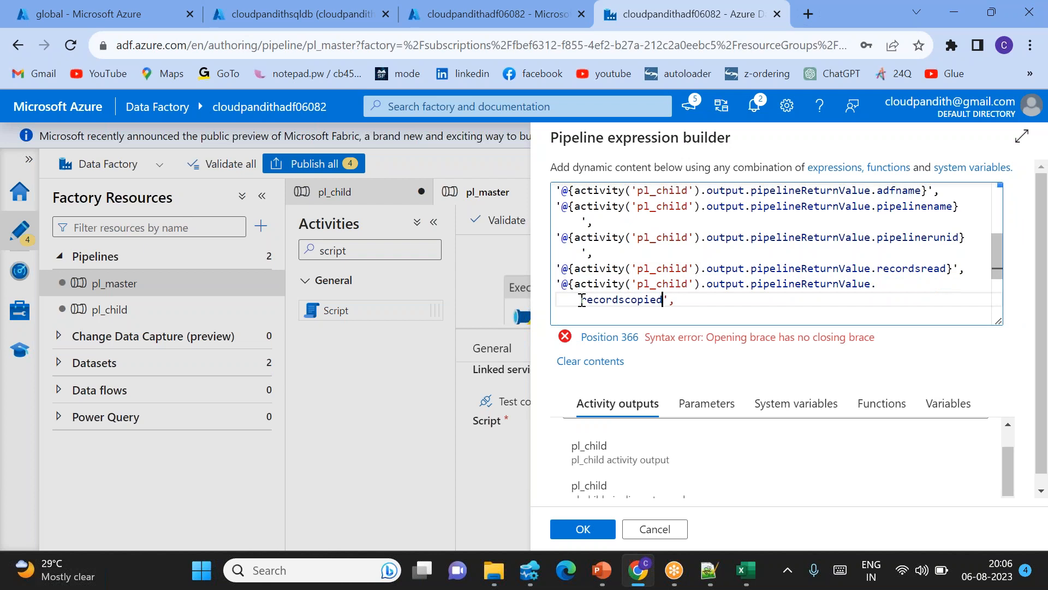
pyautogui.write('}')
# Review the whole insert statement, checking the pipeline_logs column list against the pipelineReturnValue expressions in the values list
pyautogui.scroll(2, 675, 285)
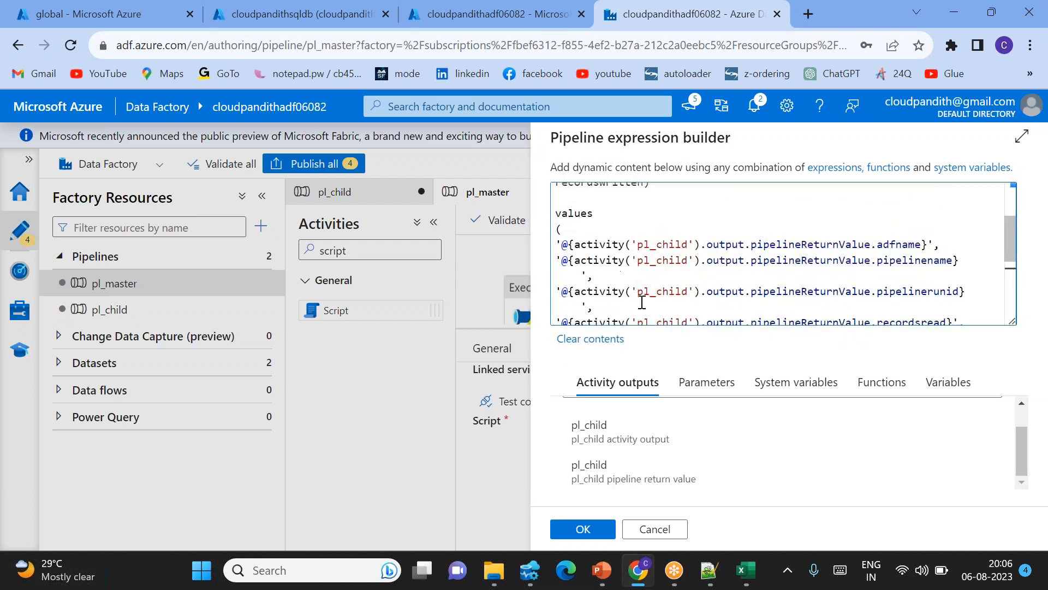
pyautogui.scroll(3, 696, 289)
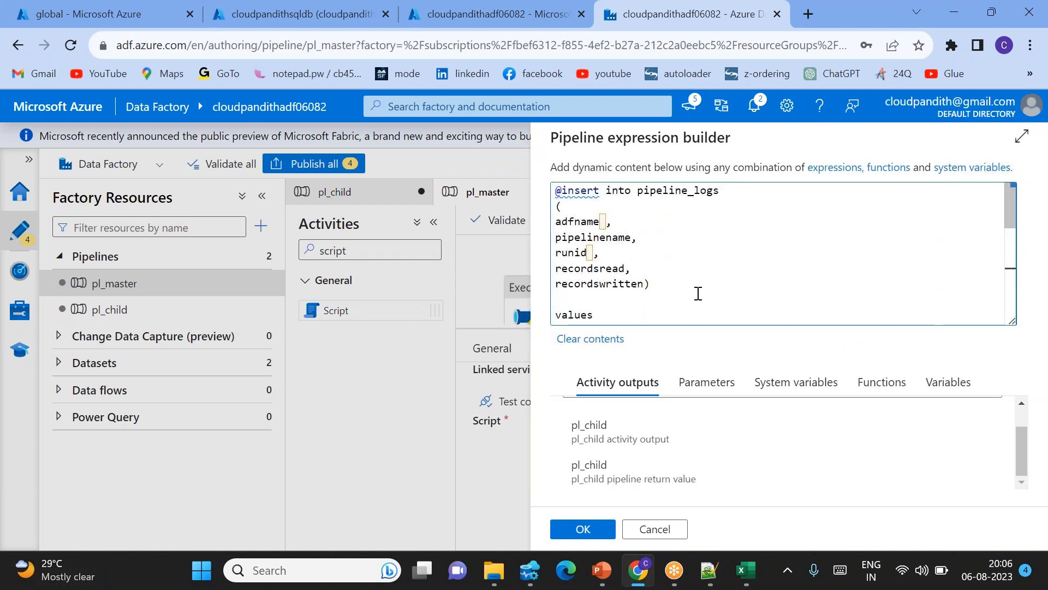
pyautogui.scroll(-3, 697, 293)
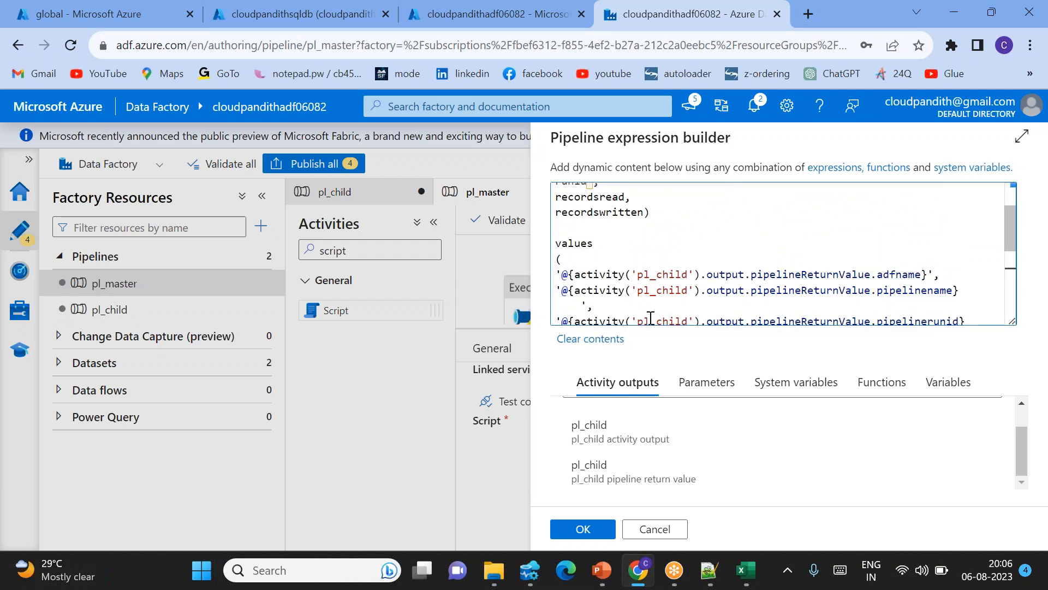
pyautogui.doubleClick(845, 270)
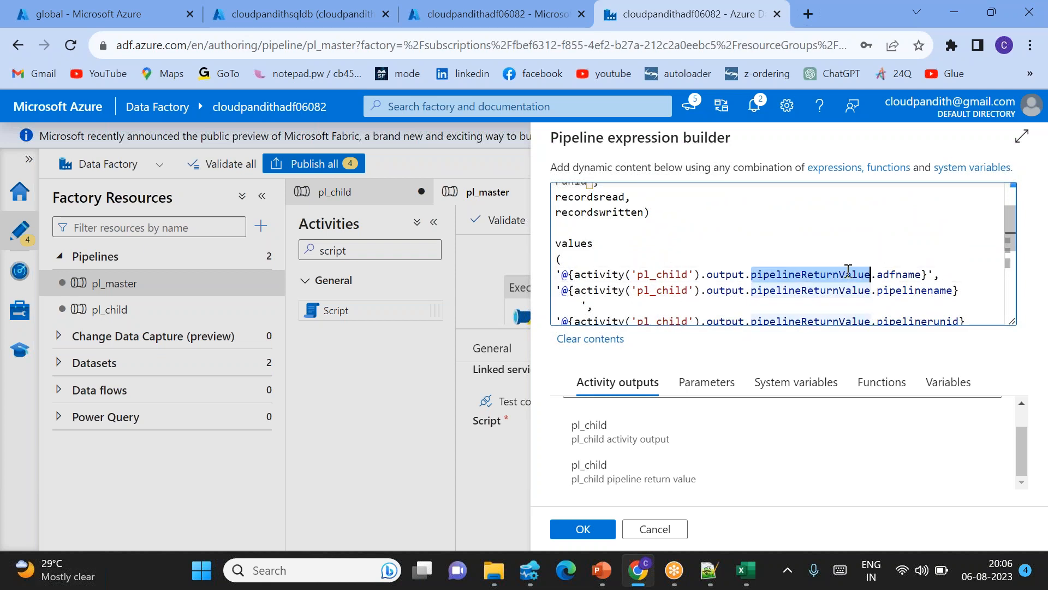
pyautogui.doubleClick(900, 273)
pyautogui.doubleClick(911, 288)
pyautogui.scroll(-3, 911, 284)
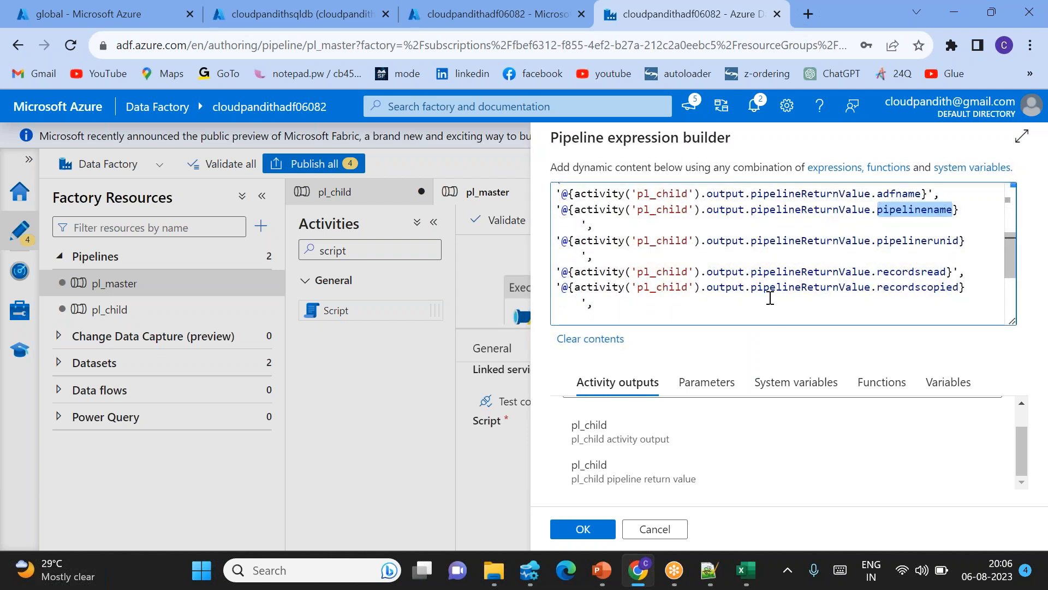
pyautogui.scroll(-2, 770, 297)
pyautogui.scroll(10, 770, 298)
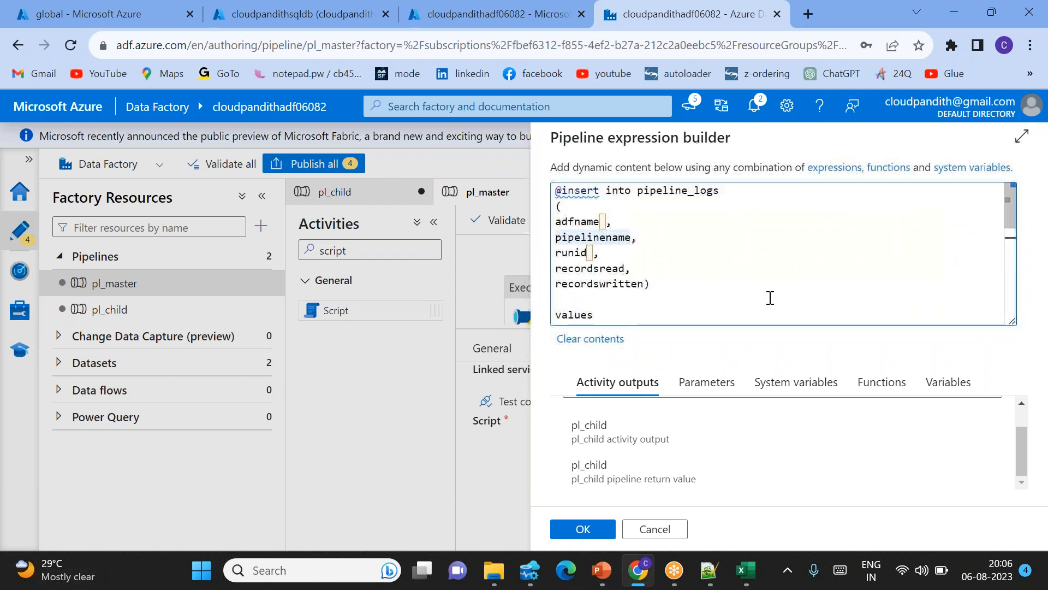
# Remove the leading @ from the insert into pipeline_logs statement and apply the expression to the script activity
pyautogui.click(563, 189)
pyautogui.press('BackSpace')
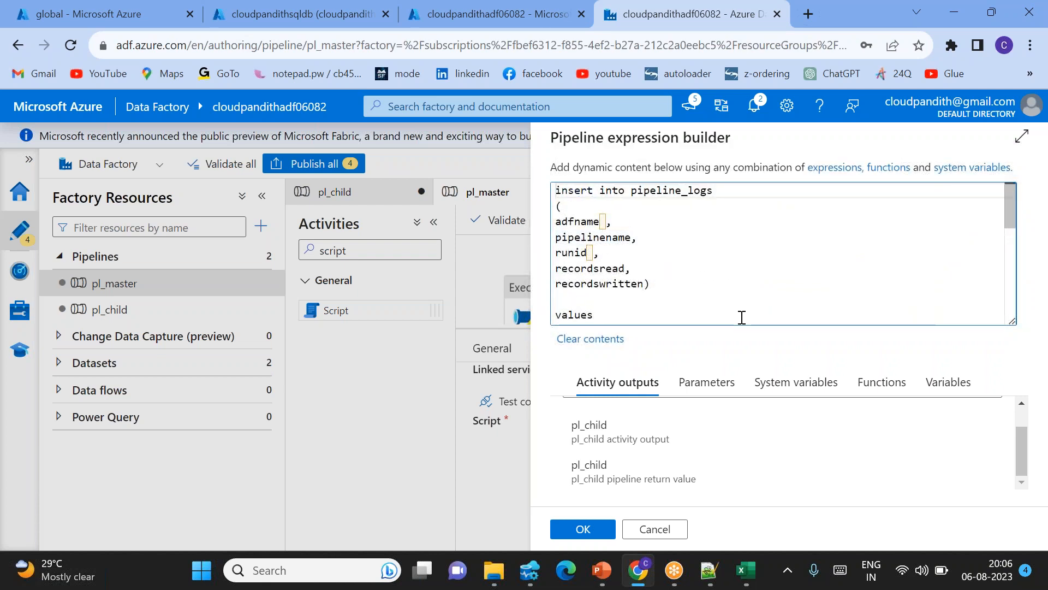
pyautogui.scroll(-2, 740, 315)
pyautogui.scroll(2, 806, 278)
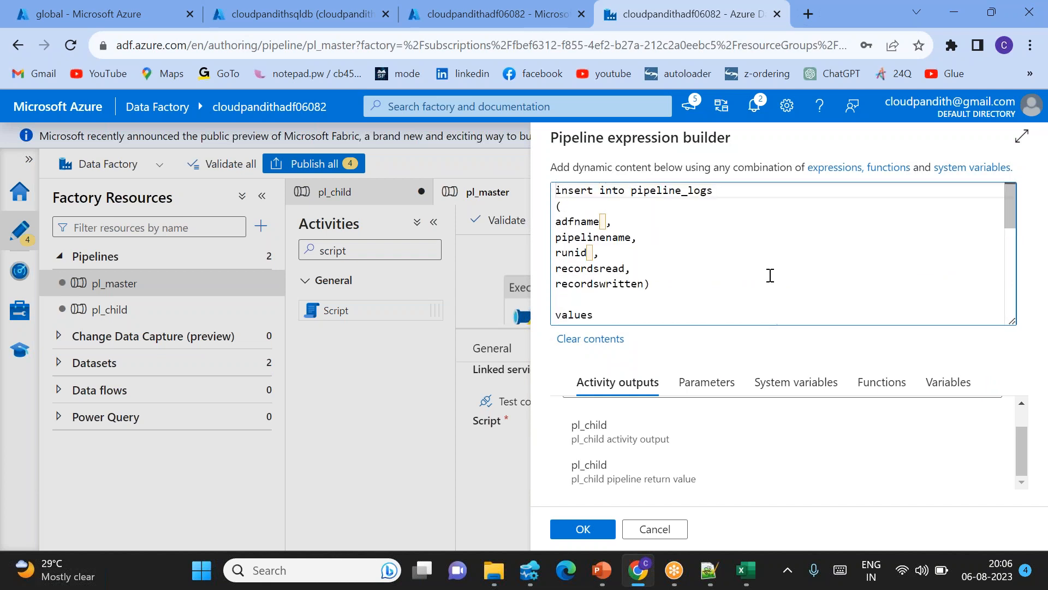
pyautogui.click(582, 530)
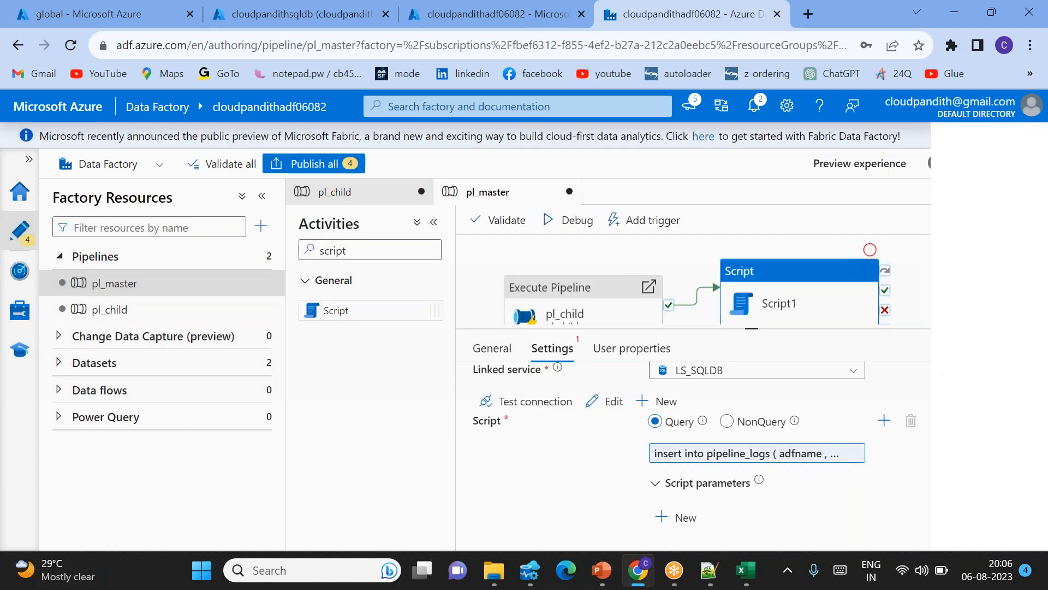
# Debug pl_master, refresh the run status, and view the error details for the Script1 activity
pyautogui.click(568, 225)
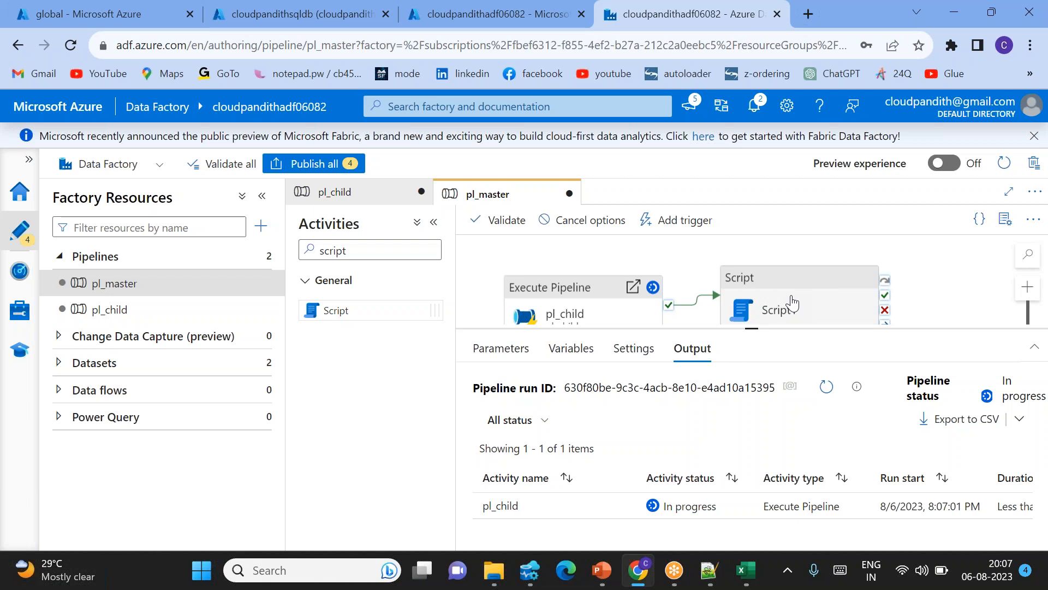
pyautogui.click(827, 388)
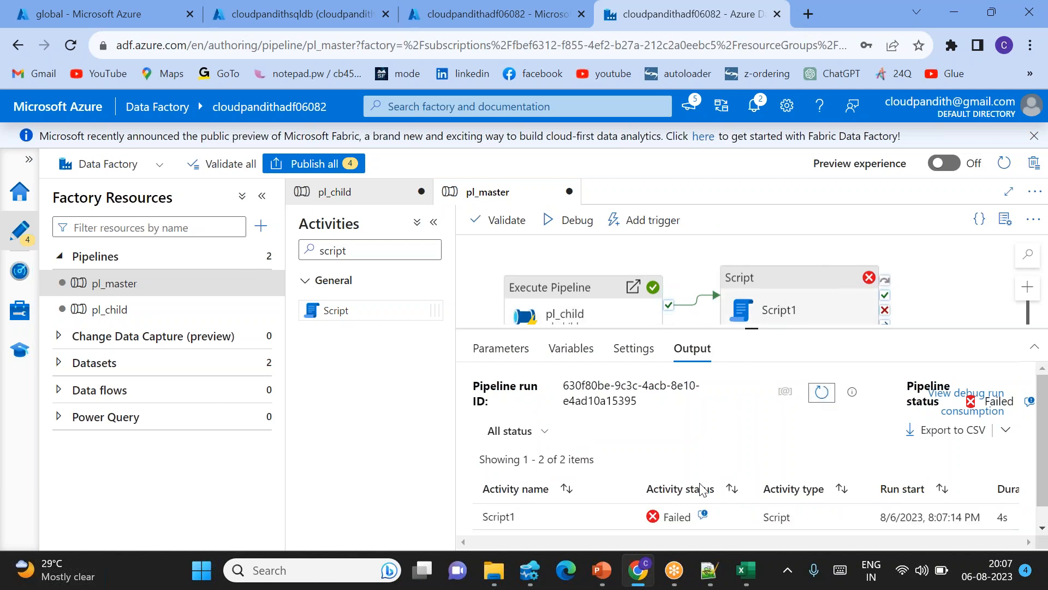
pyautogui.click(703, 515)
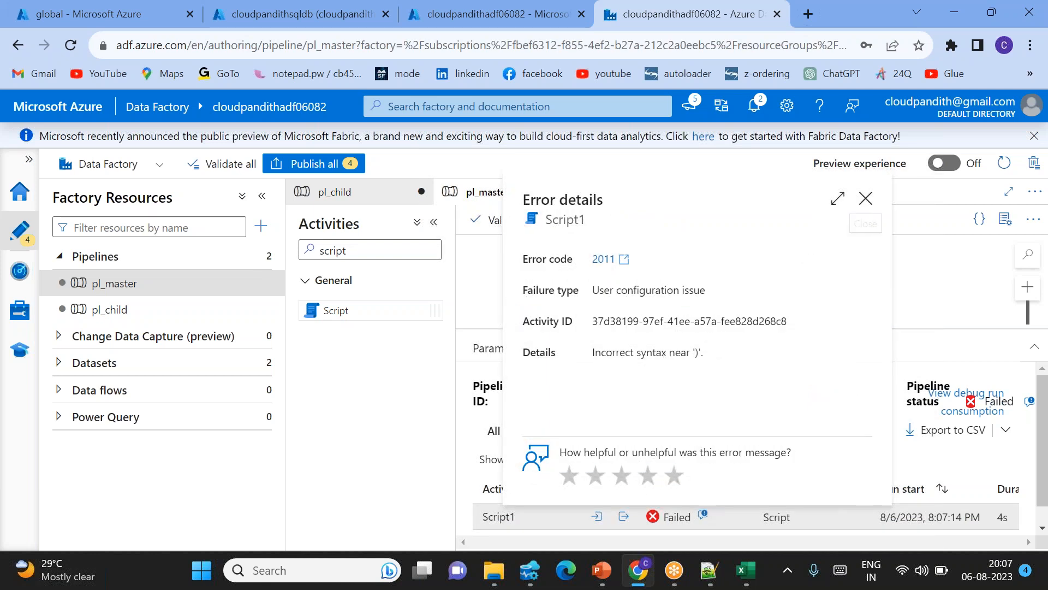
pyautogui.click(865, 198)
# Reopen Script1's query expression and remove the stray highlighted characters before the commas after adfname and runid
pyautogui.click(794, 294)
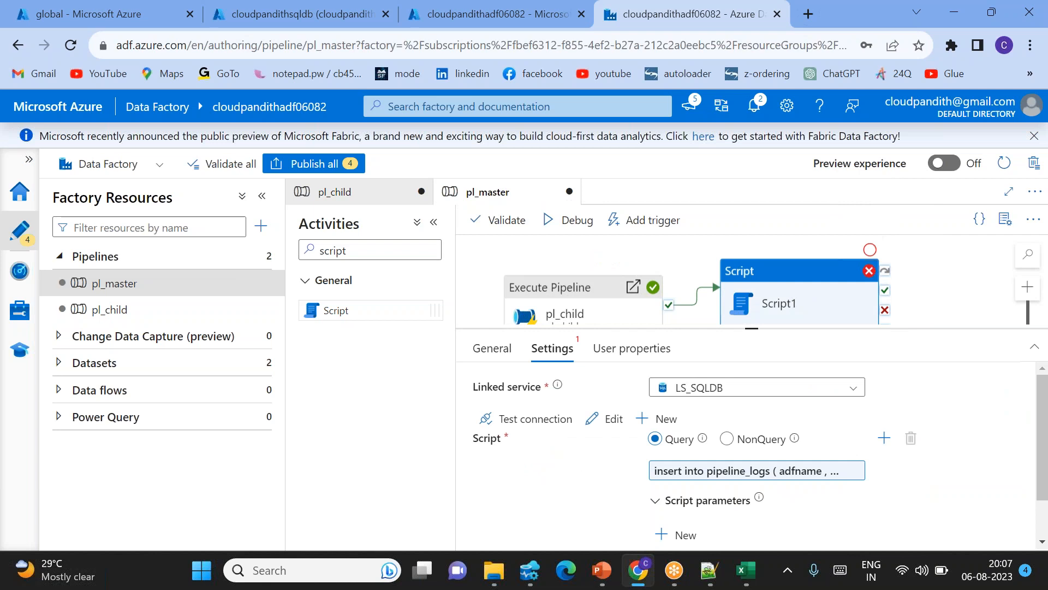
pyautogui.click(800, 471)
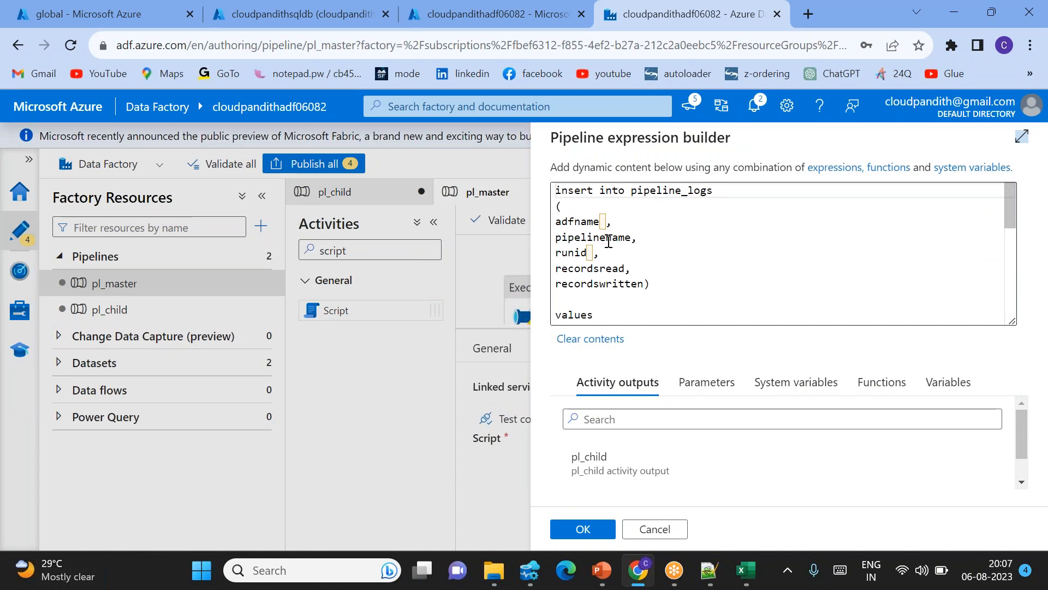
pyautogui.click(611, 225)
pyautogui.press('BackSpace')
pyautogui.click(594, 252)
pyautogui.write(',')
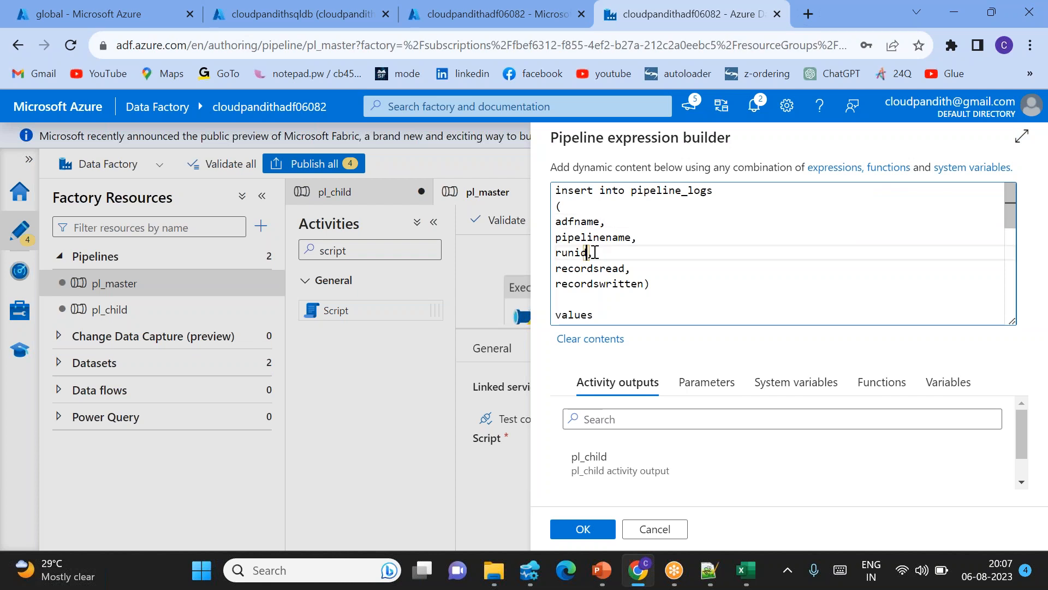
# Delete the trailing comma after the recordscopied value, the last in the values list, and apply the expression
pyautogui.scroll(-3, 655, 268)
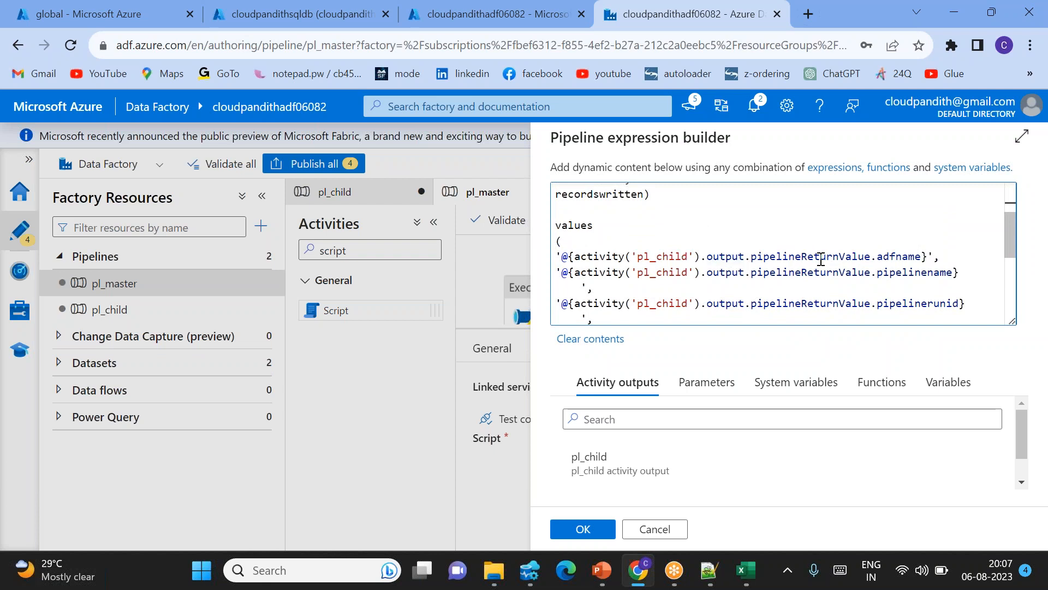
pyautogui.scroll(-1, 946, 235)
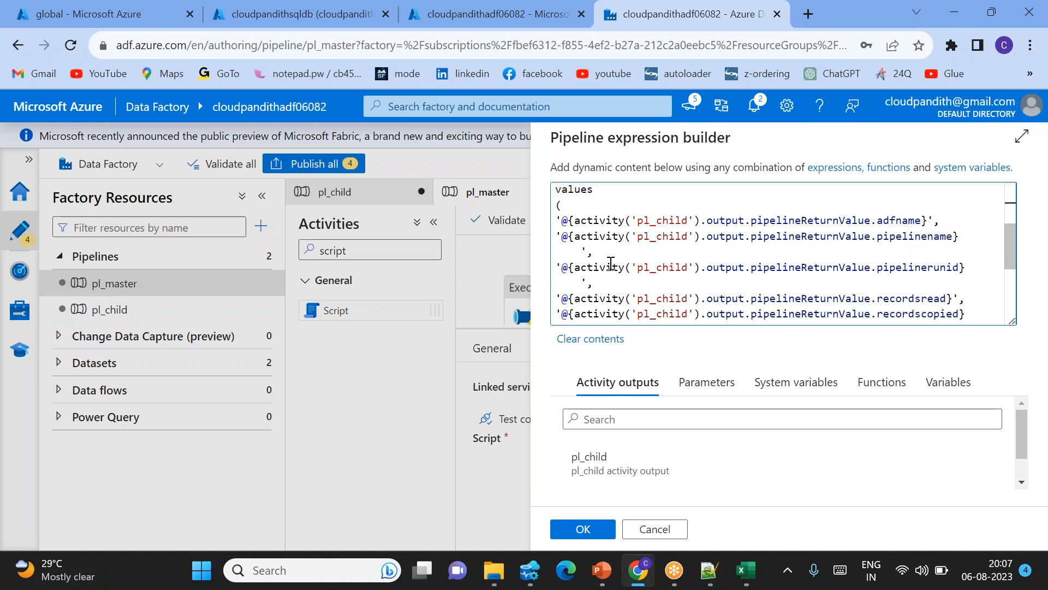
pyautogui.click(585, 252)
pyautogui.write("',")
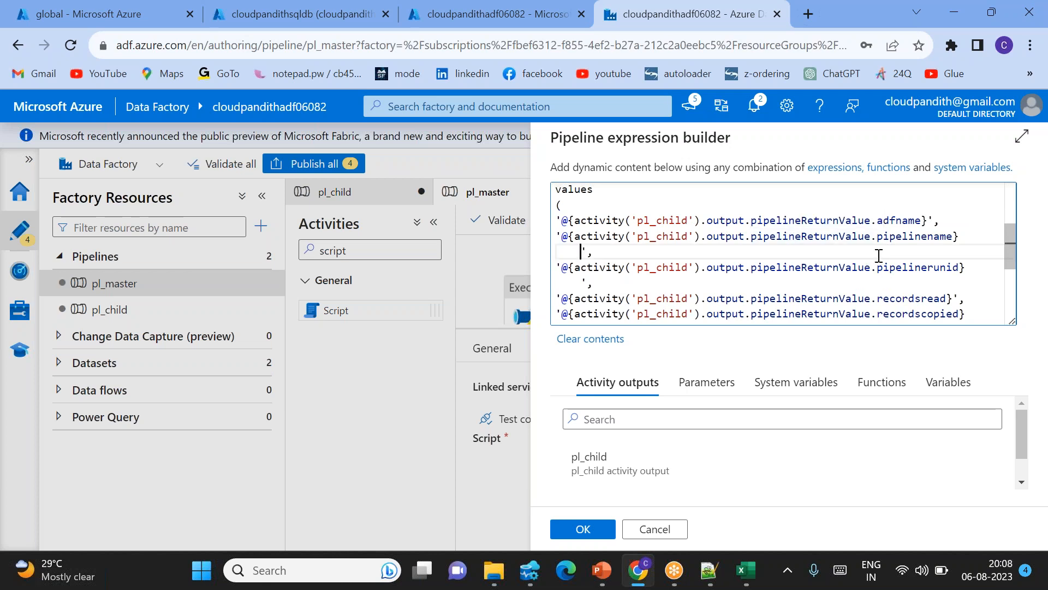
pyautogui.scroll(-2, 831, 263)
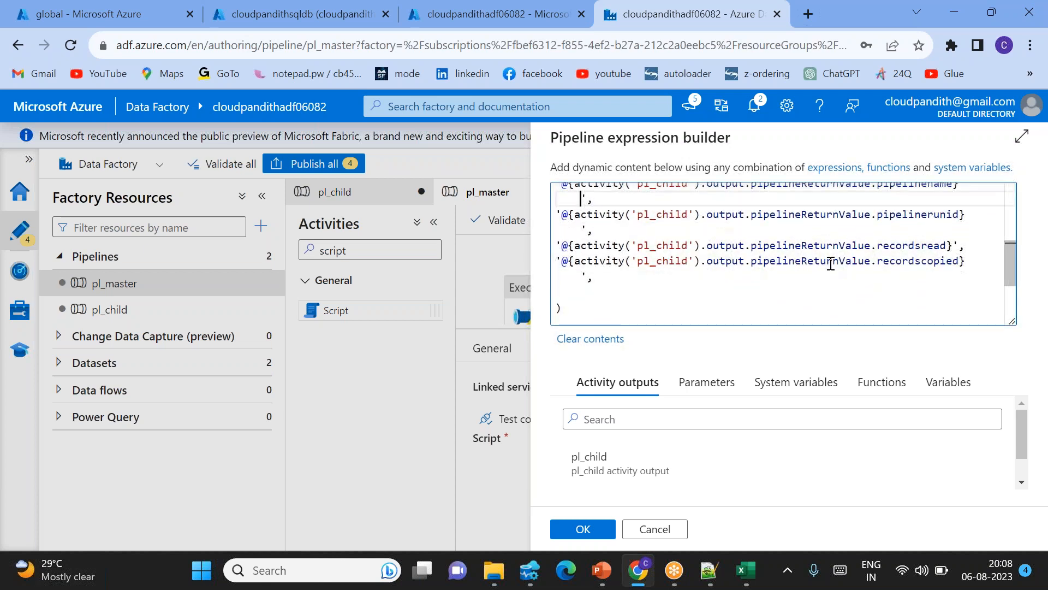
pyautogui.scroll(1, 831, 263)
pyautogui.click(600, 294)
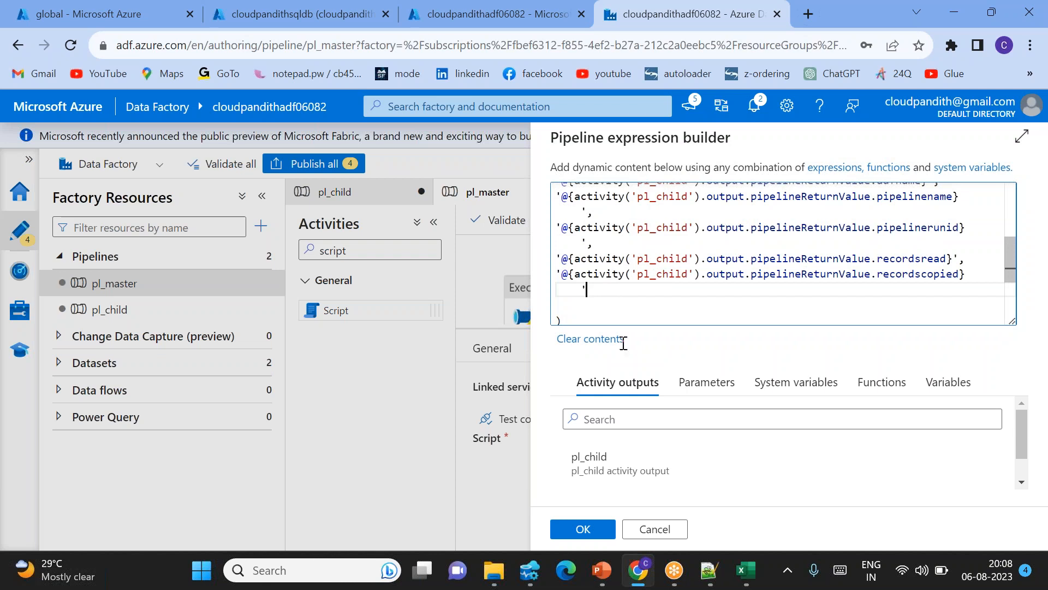
pyautogui.click(602, 529)
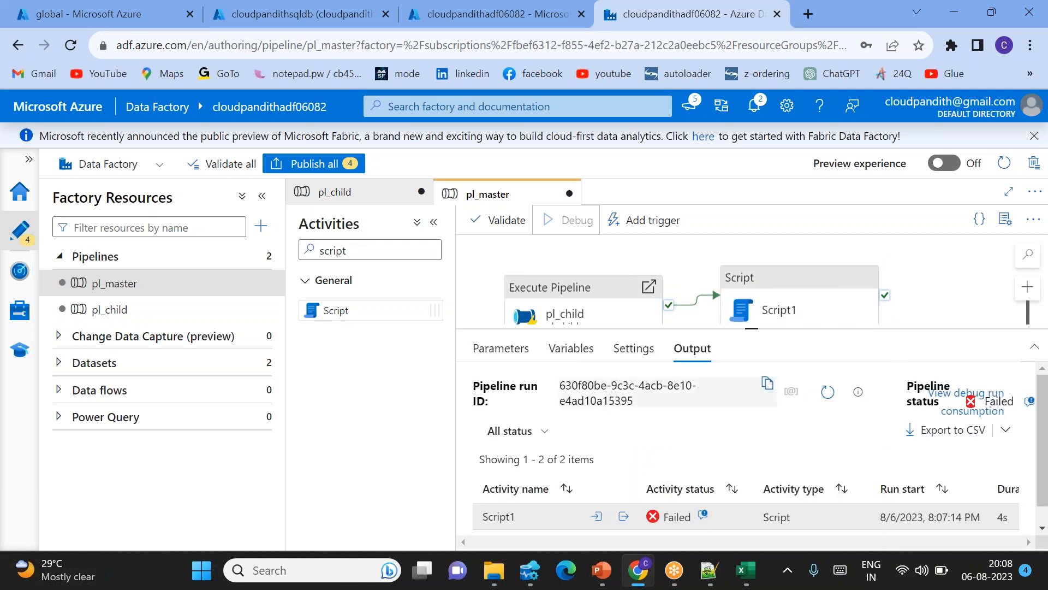
# Debug pl_master again and keep refreshing the run status until both activities finish
pyautogui.click(823, 397)
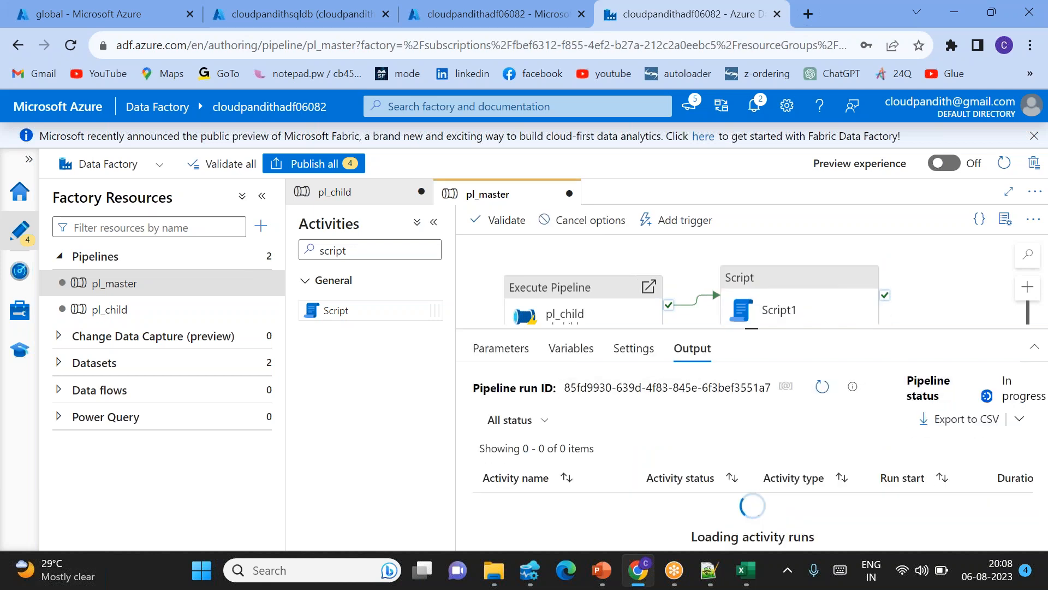
pyautogui.click(823, 387)
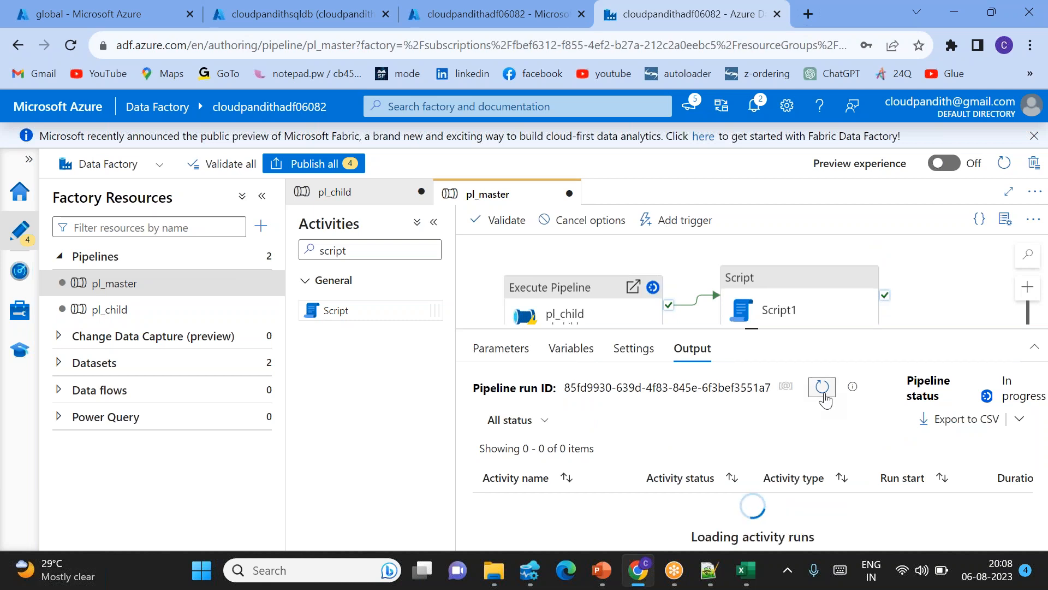
pyautogui.click(823, 387)
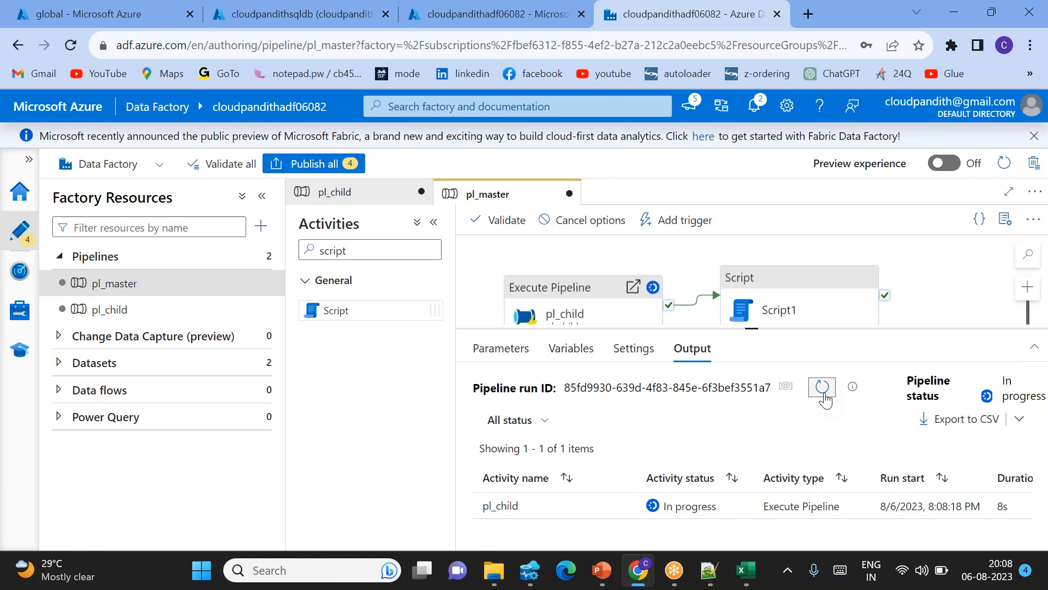
pyautogui.click(823, 387)
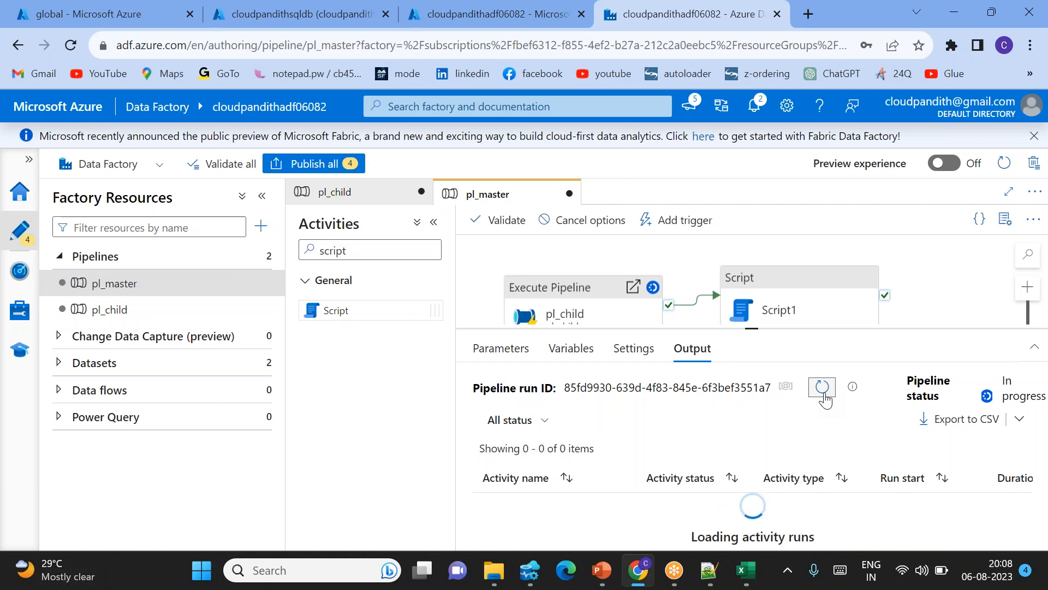
pyautogui.click(823, 387)
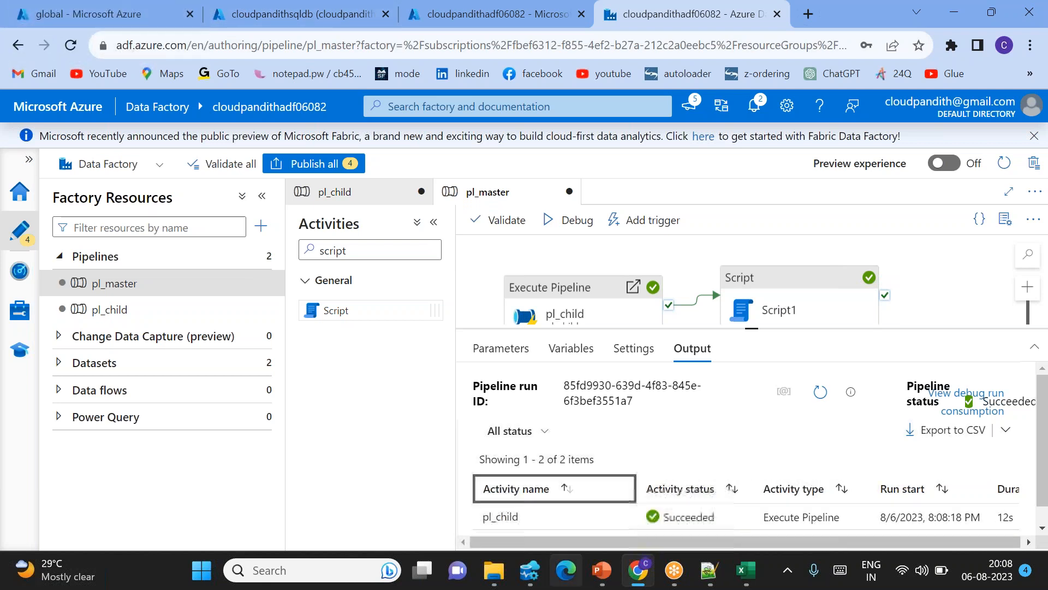
# In Azure Data Studio, add select * from pipeline_logs below the cust query, run only that statement, and check the recordsread and recordswritten values
pyautogui.click(530, 570)
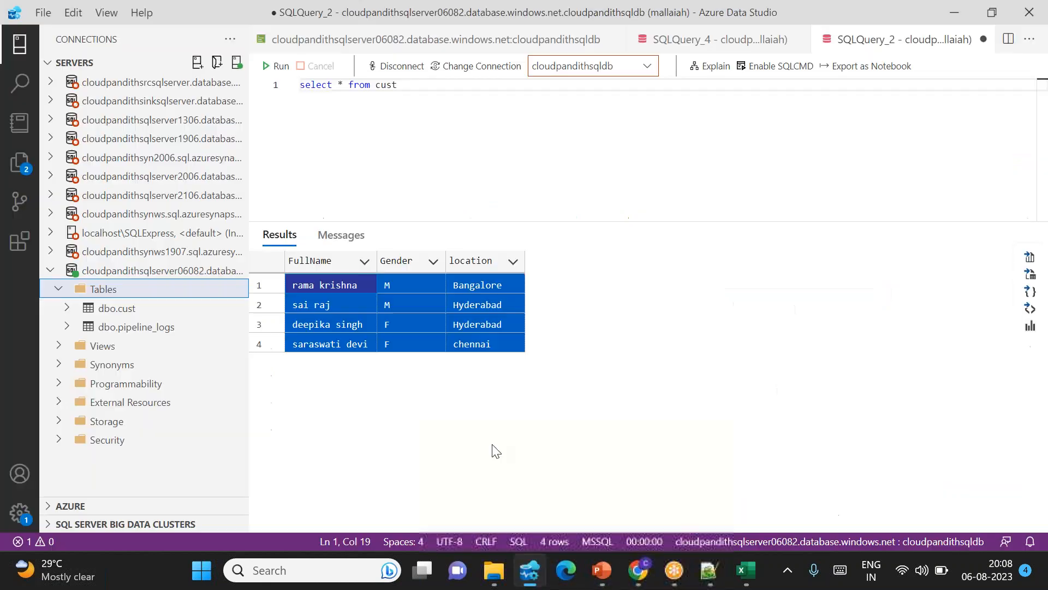
pyautogui.click(403, 90)
pyautogui.press('Return')
pyautogui.press('Return')
pyautogui.write('select *')
pyautogui.write('p')
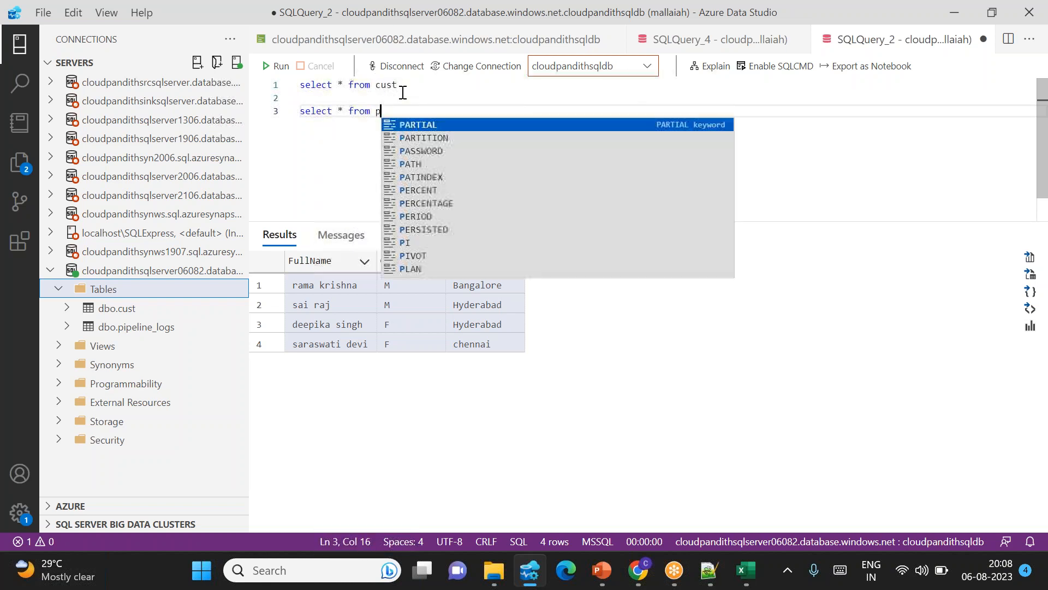
pyautogui.write('ipeline_logs')
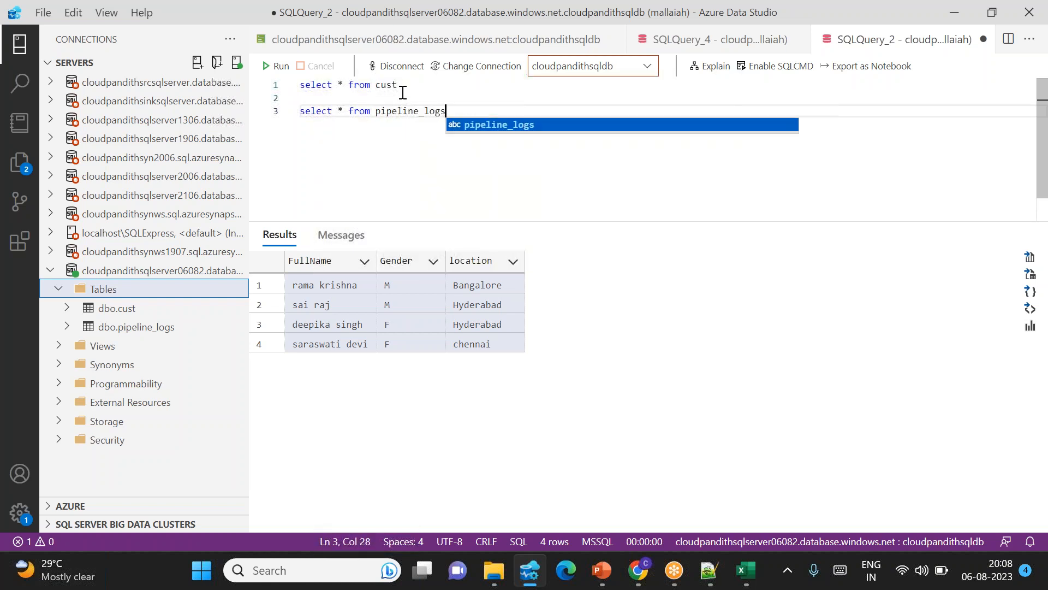
pyautogui.hotkey('shift', 'Home')
pyautogui.press('F5')
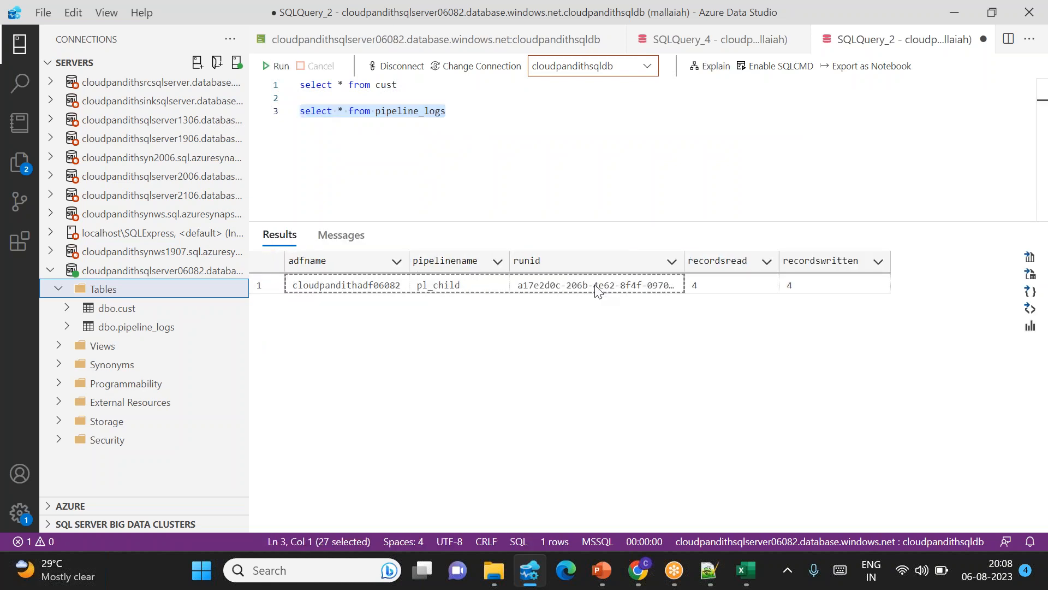
pyautogui.click(707, 279)
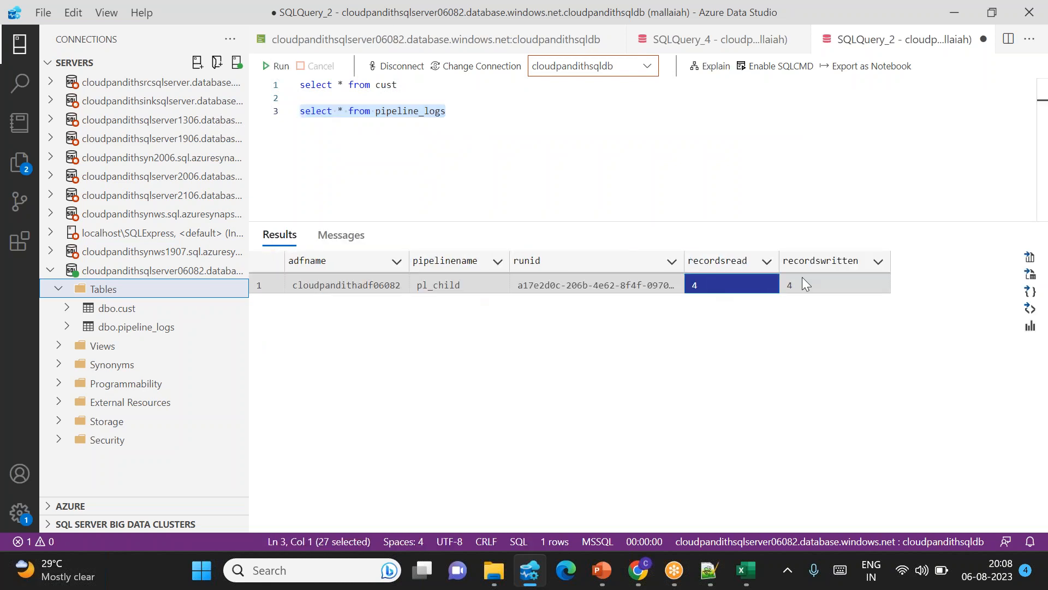
pyautogui.click(822, 281)
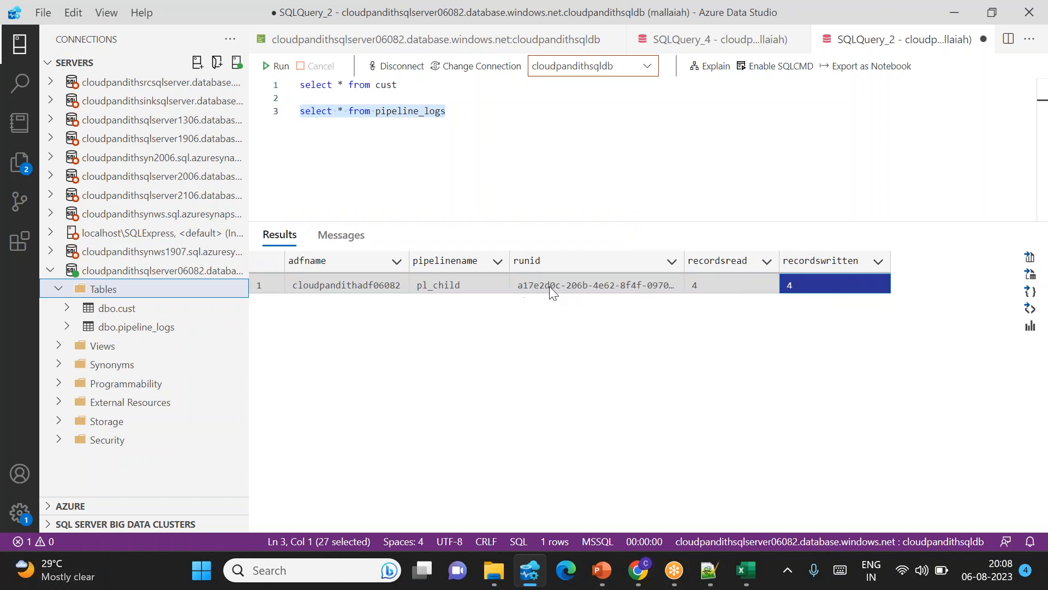
# Switch back to Data Factory in the browser and publish all pending changes
pyautogui.hotkey('alt', 'Tab')
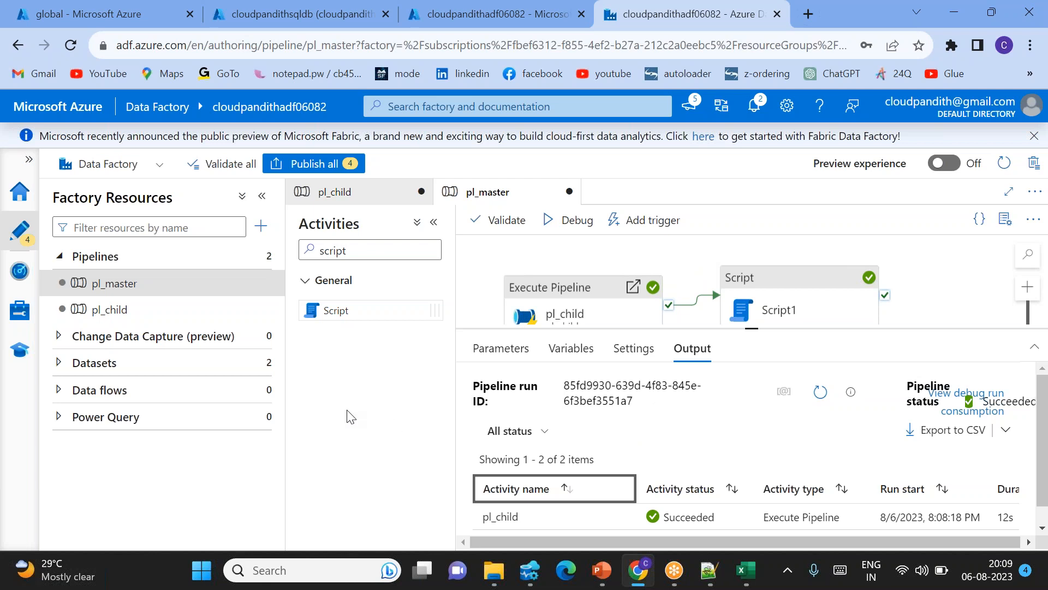
pyautogui.hscroll(5, 826, 526)
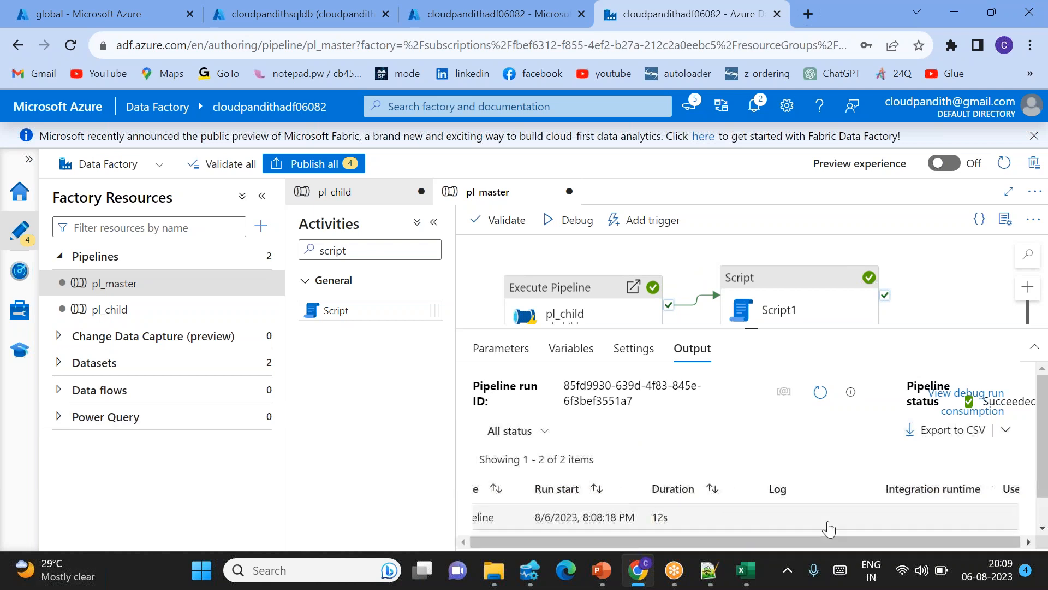
pyautogui.hscroll(-5, 755, 509)
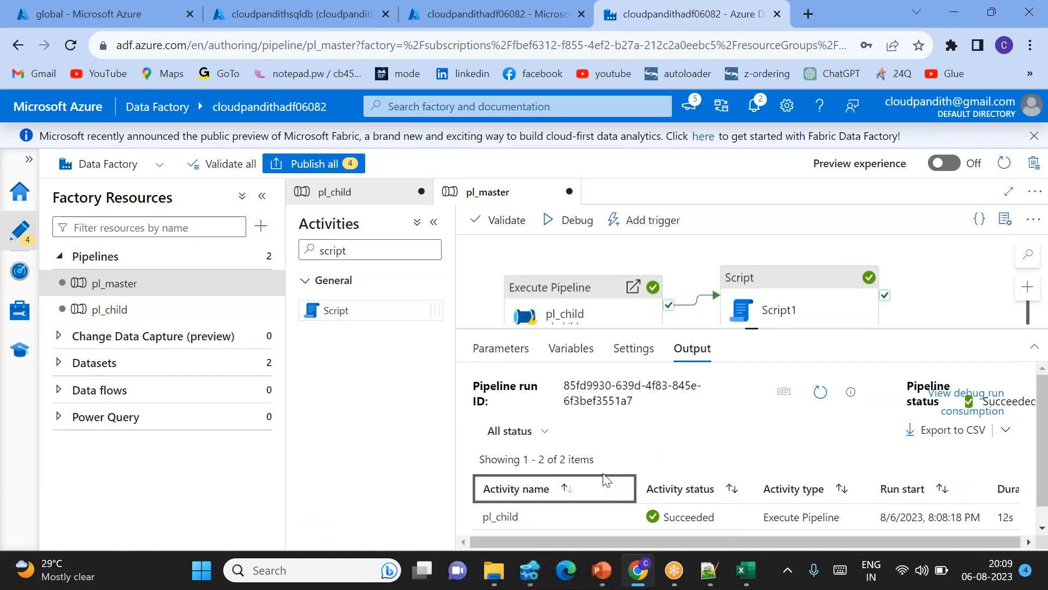
pyautogui.click(324, 167)
pyautogui.click(585, 529)
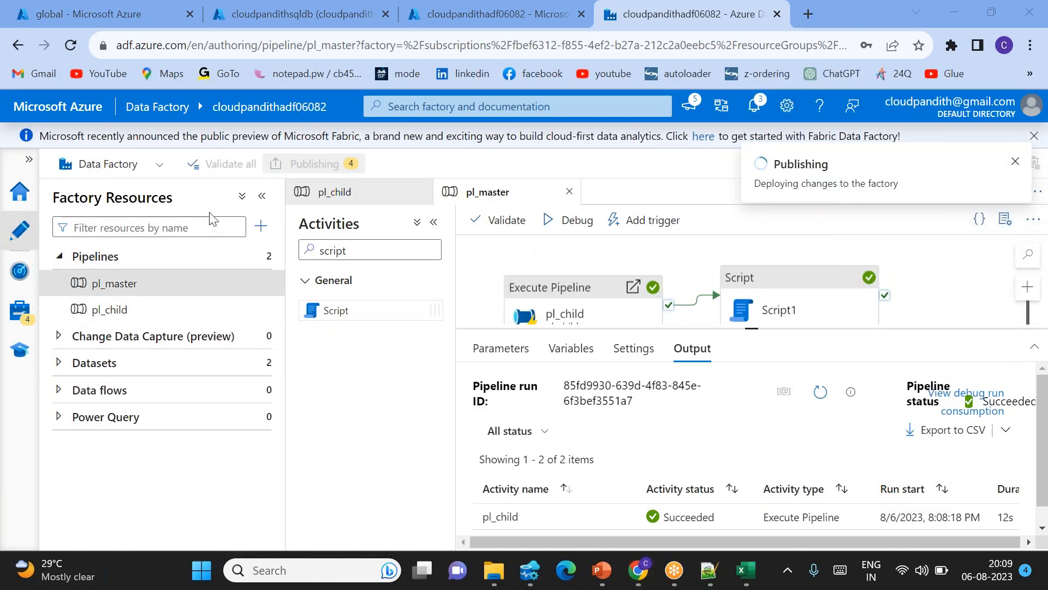
# Open the monitored debug pipeline runs and widen the Triggered by column so the Run ID values are readable
pyautogui.click(19, 271)
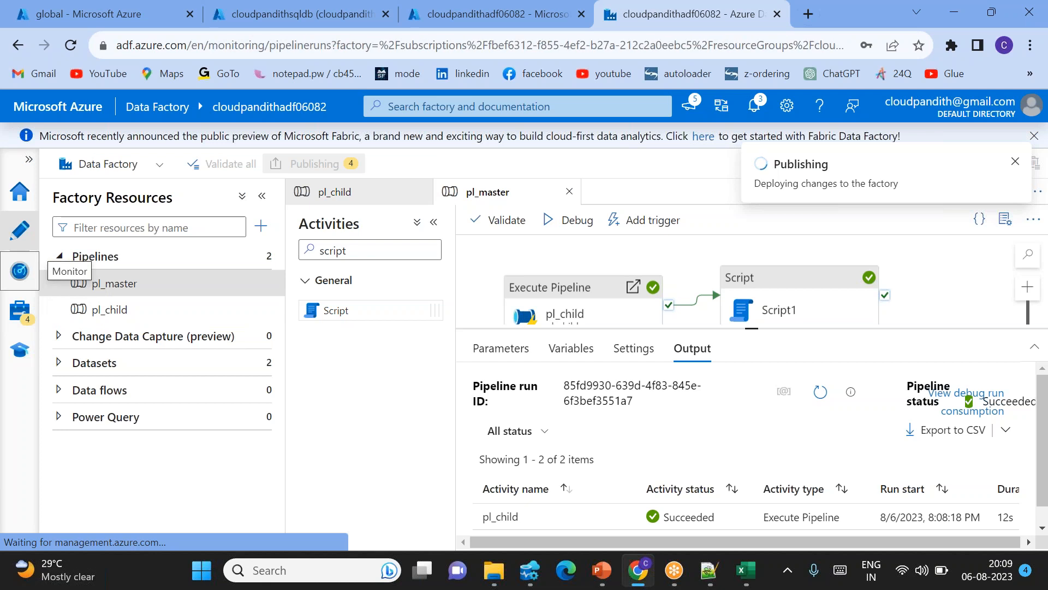
pyautogui.click(309, 202)
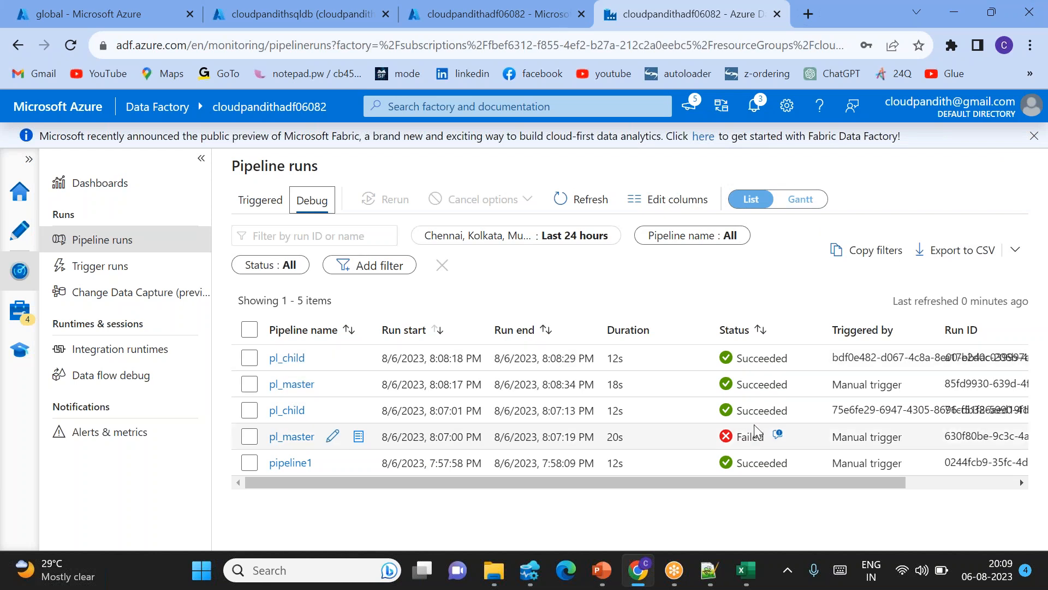
pyautogui.moveTo(840, 485); pyautogui.dragTo(945, 483)
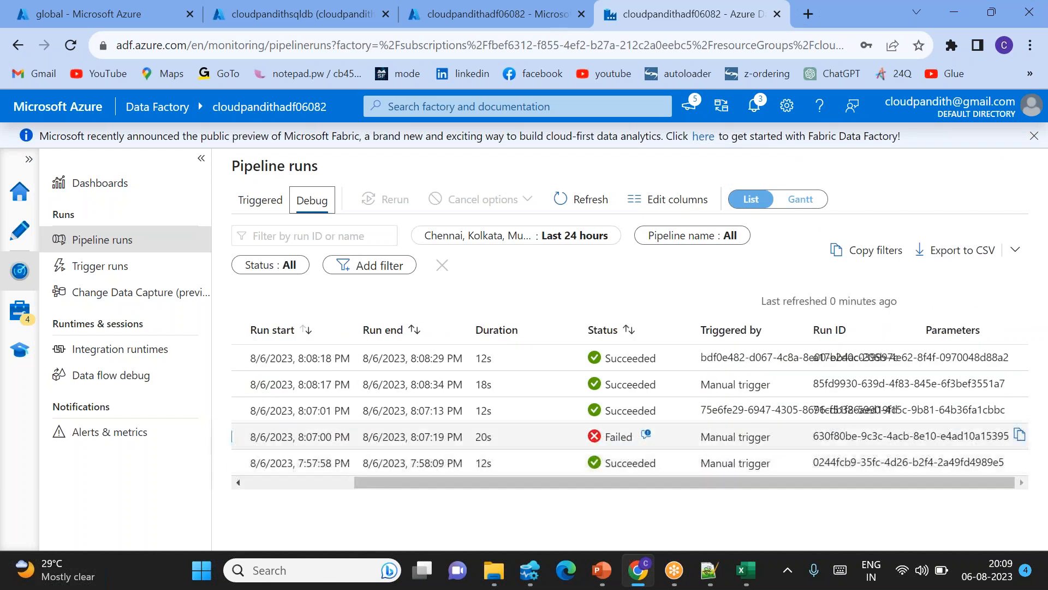
pyautogui.moveTo(801, 330); pyautogui.dragTo(915, 332)
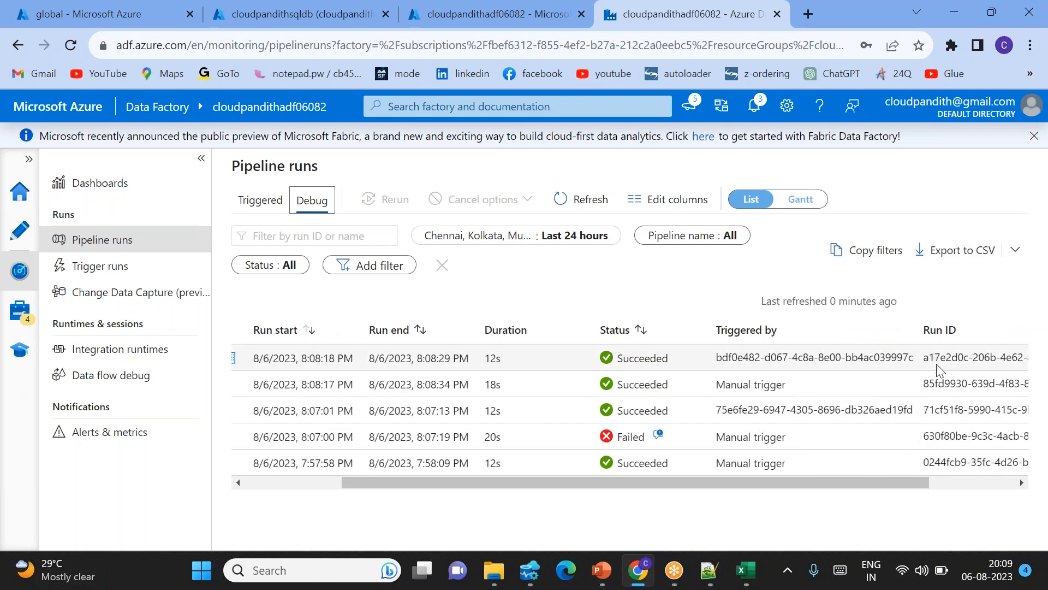
# Compare the runid logged in pipeline_logs in Azure Data Studio with the latest pl_child Run ID in the browser's pipeline runs
pyautogui.click(531, 573)
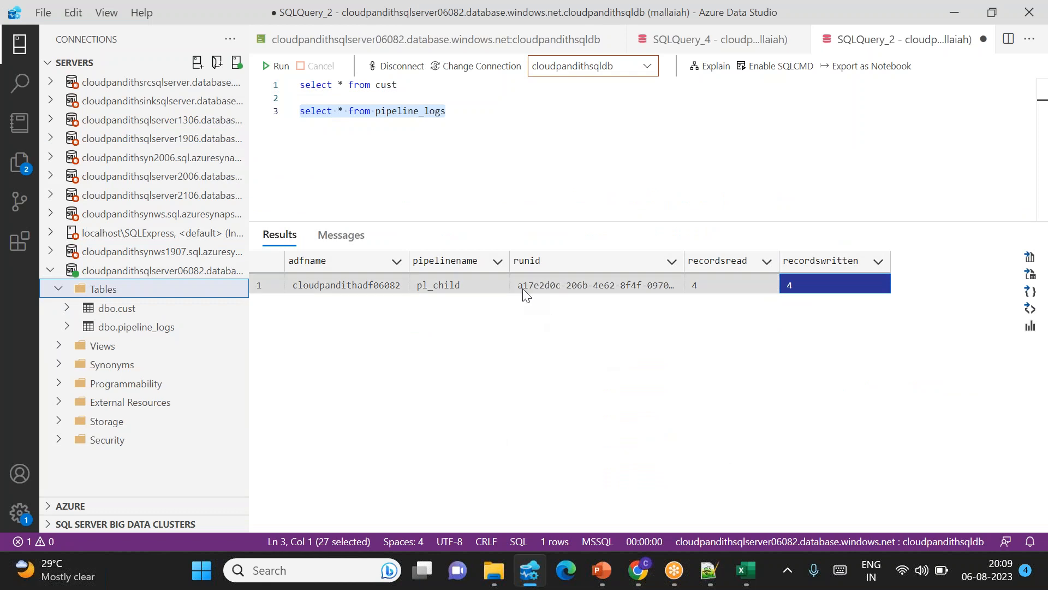
pyautogui.hotkey('alt', 'Tab')
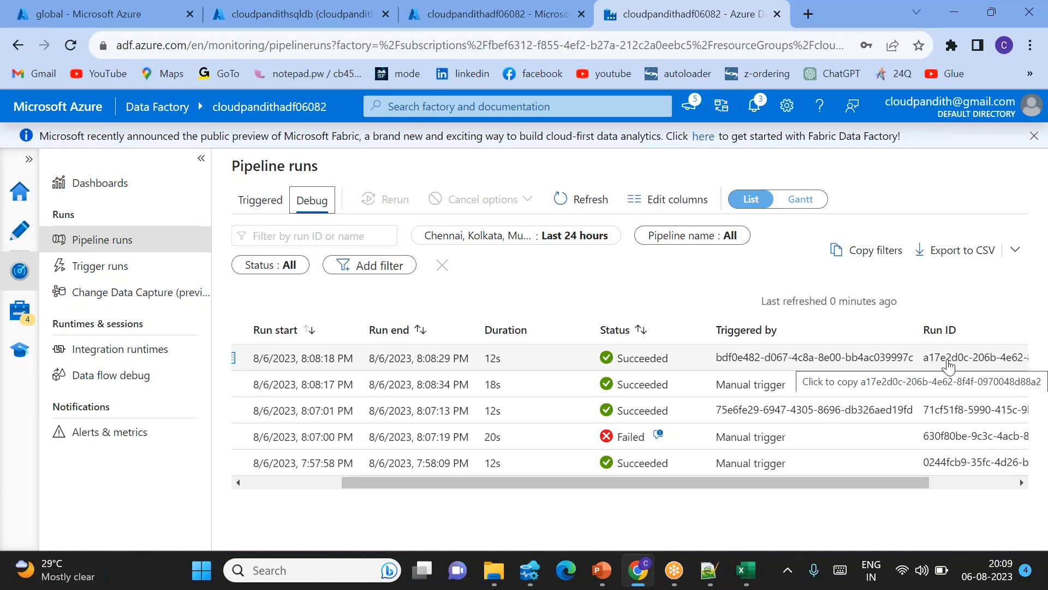
pyautogui.hscroll(-3, 954, 369)
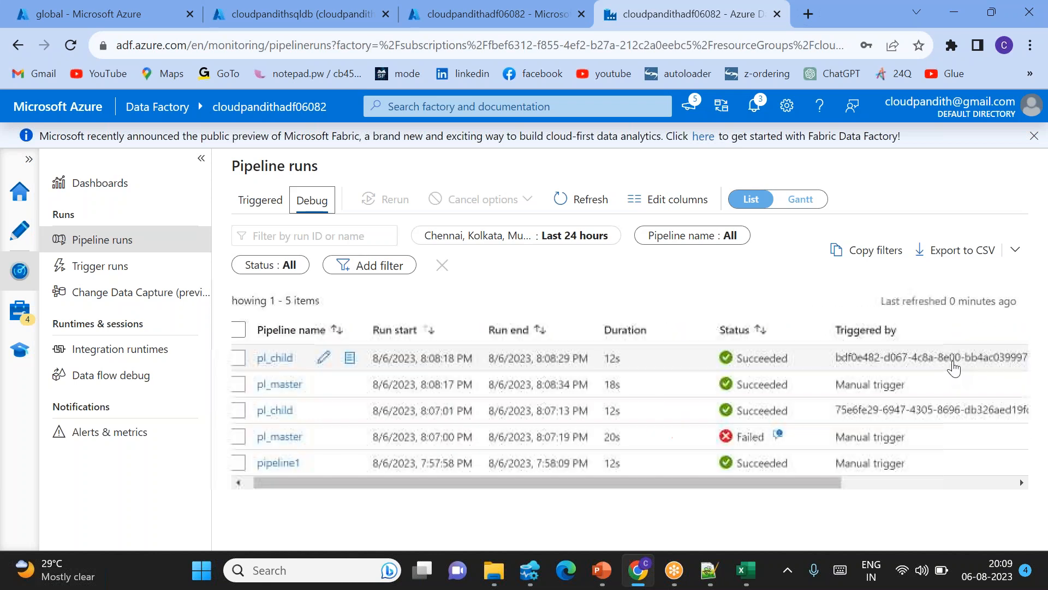
pyautogui.hotkey('alt', 'Tab')
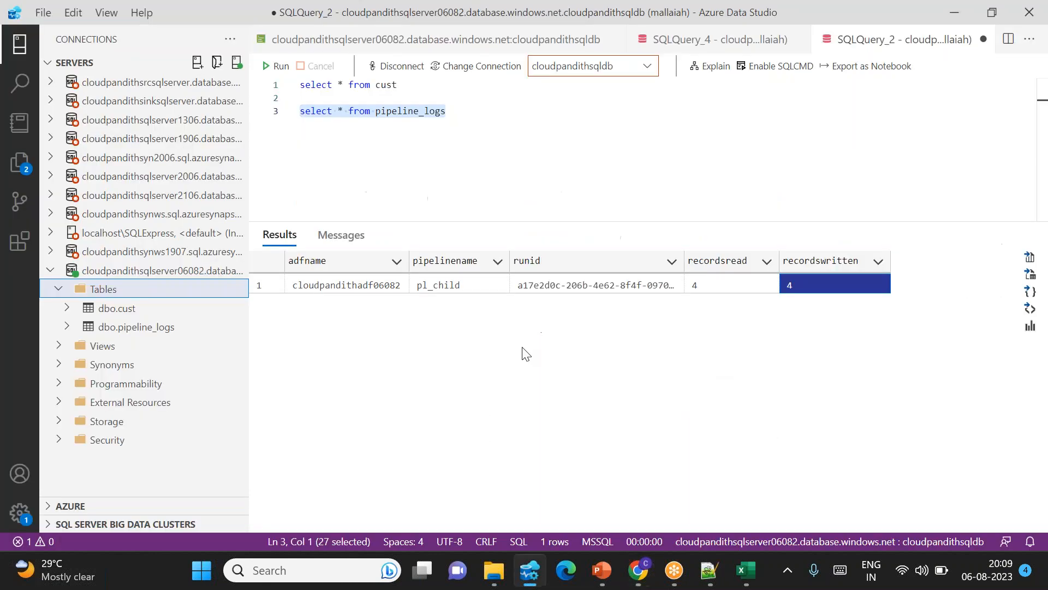
pyautogui.click(586, 290)
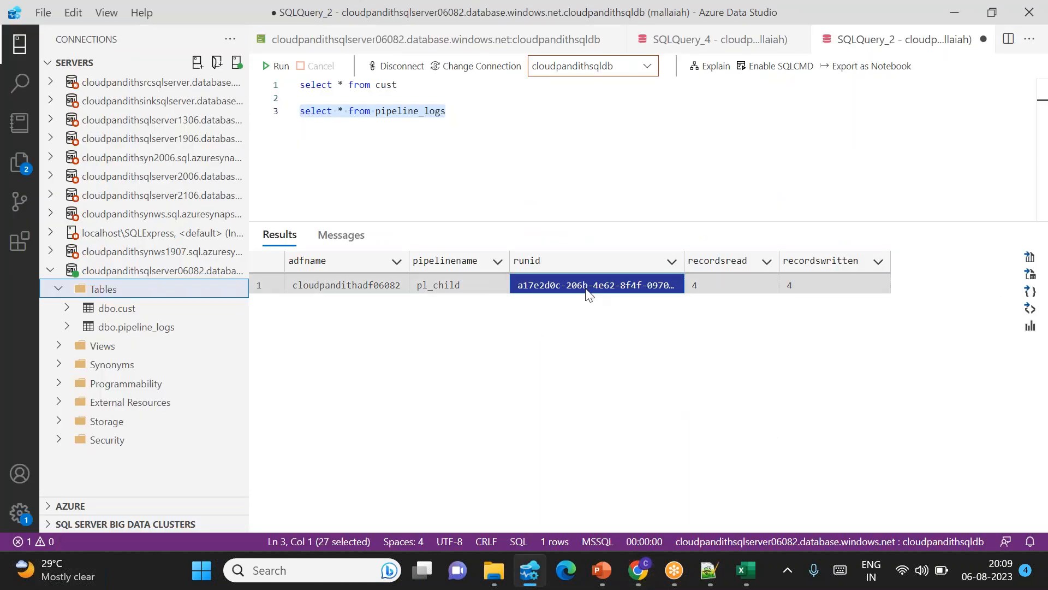
pyautogui.click(467, 113)
# Return to authoring in Data Factory and add a String parameter named pl_param_username to the pl_child pipeline
pyautogui.hotkey('alt', 'Tab')
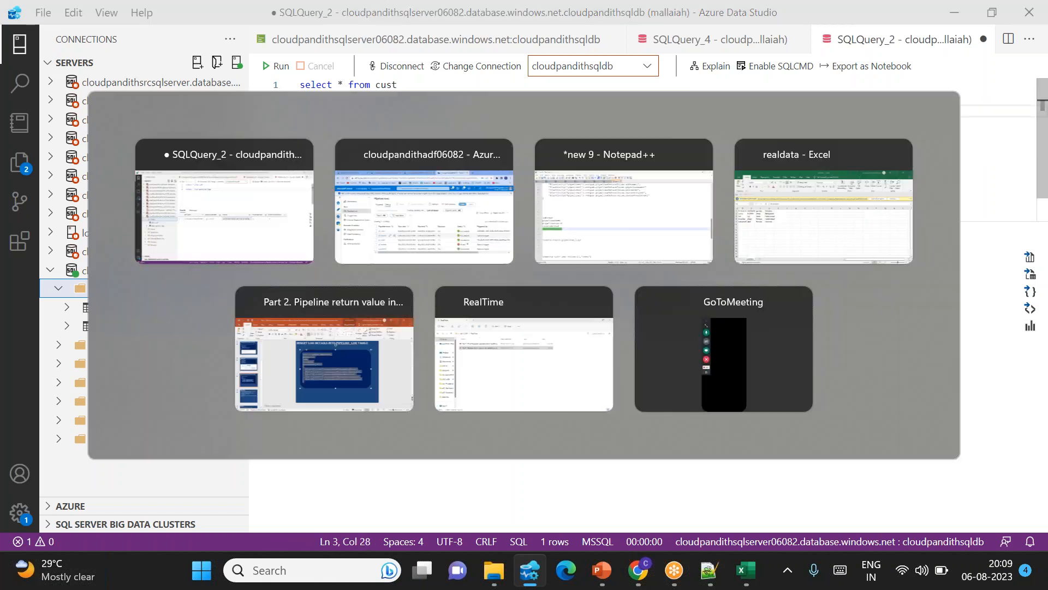
pyautogui.click(20, 231)
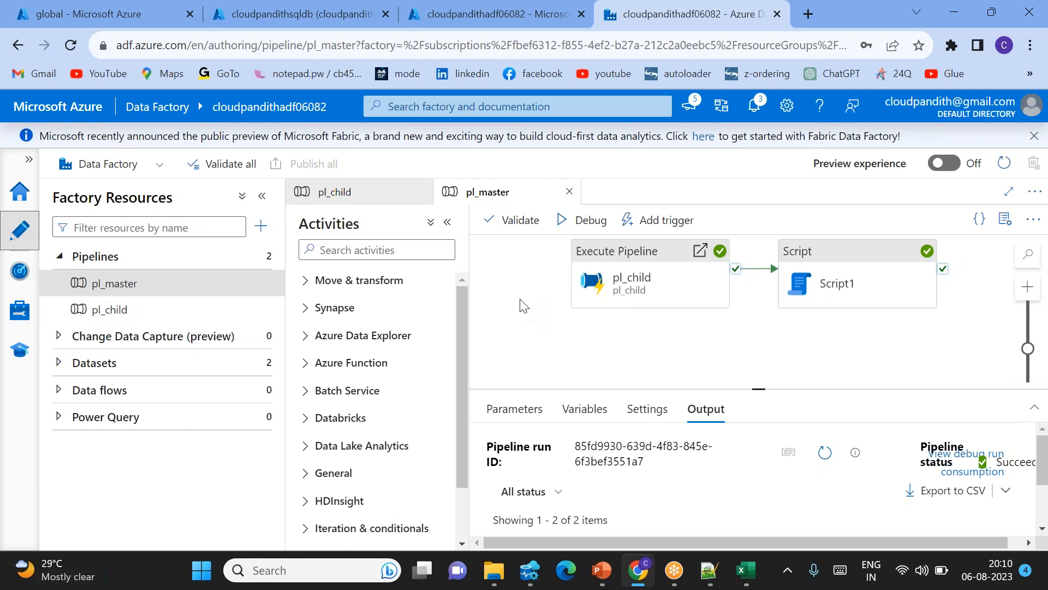
pyautogui.click(109, 309)
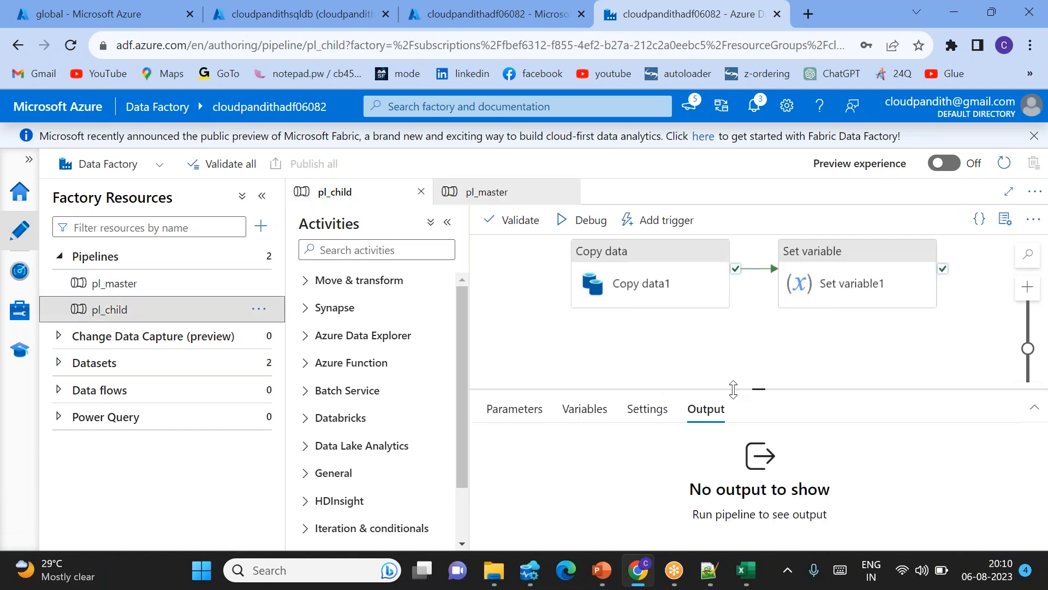
pyautogui.click(515, 408)
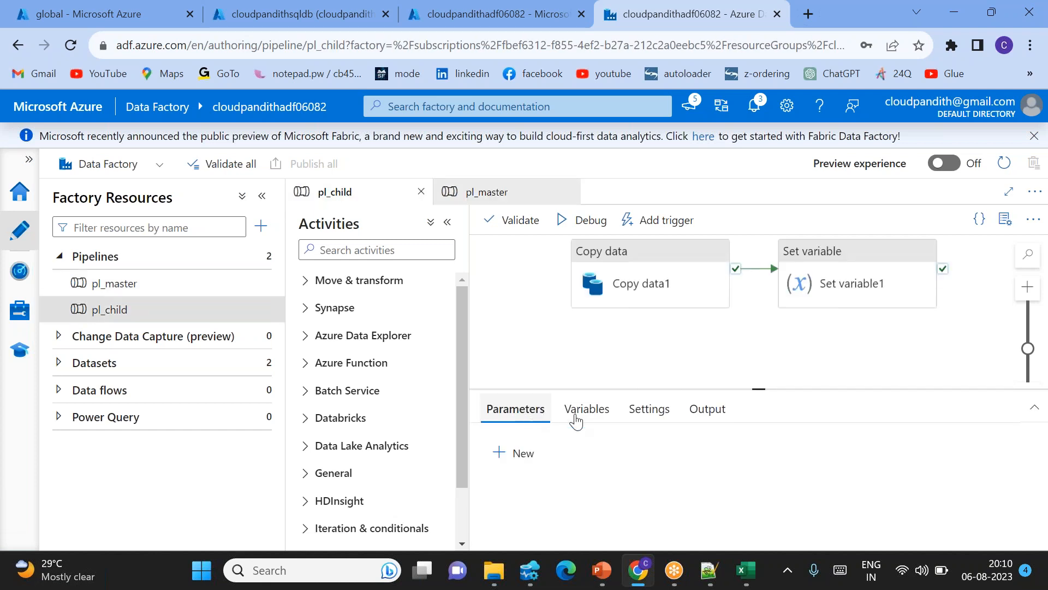
pyautogui.click(525, 454)
pyautogui.click(550, 509)
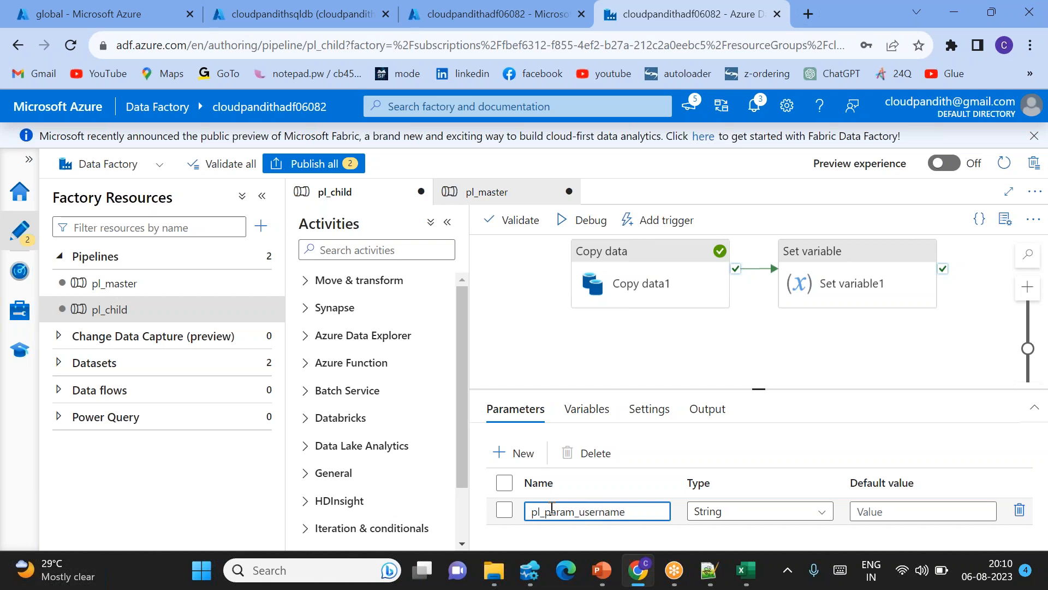
# In pl_master, give the Execute Pipeline activity's pl_param_username parameter a value beginning with Cloudpandith
pyautogui.click(112, 282)
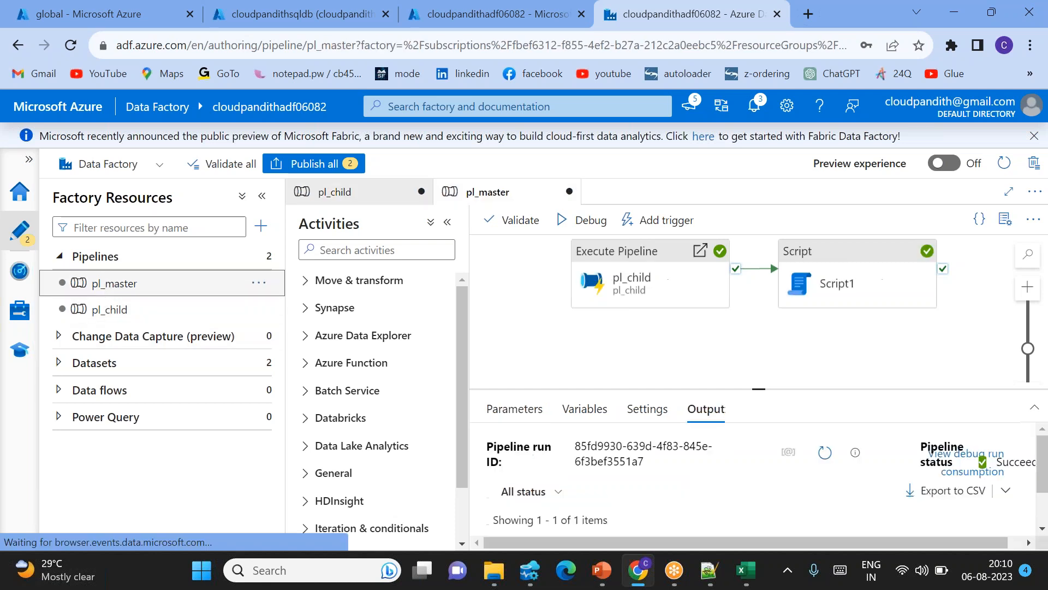
pyautogui.click(646, 283)
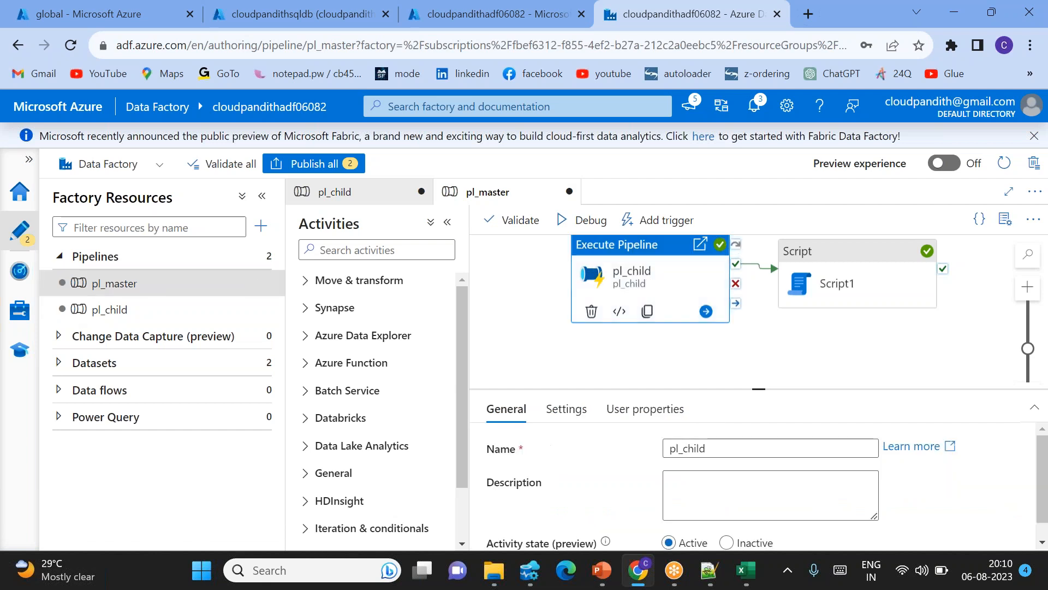
pyautogui.click(558, 410)
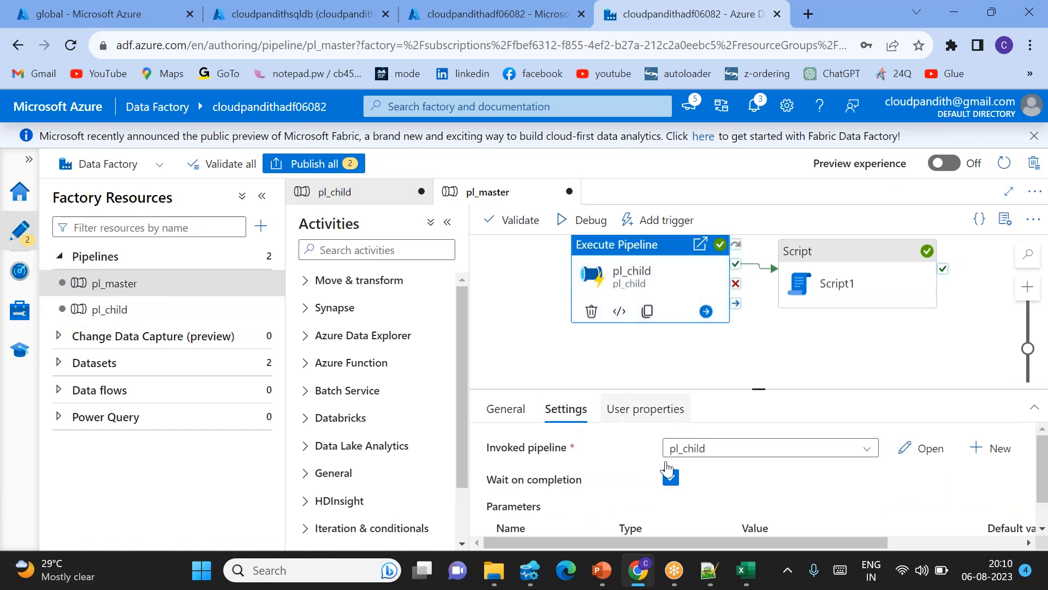
pyautogui.scroll(-1, 664, 481)
pyautogui.click(790, 515)
pyautogui.write('"')
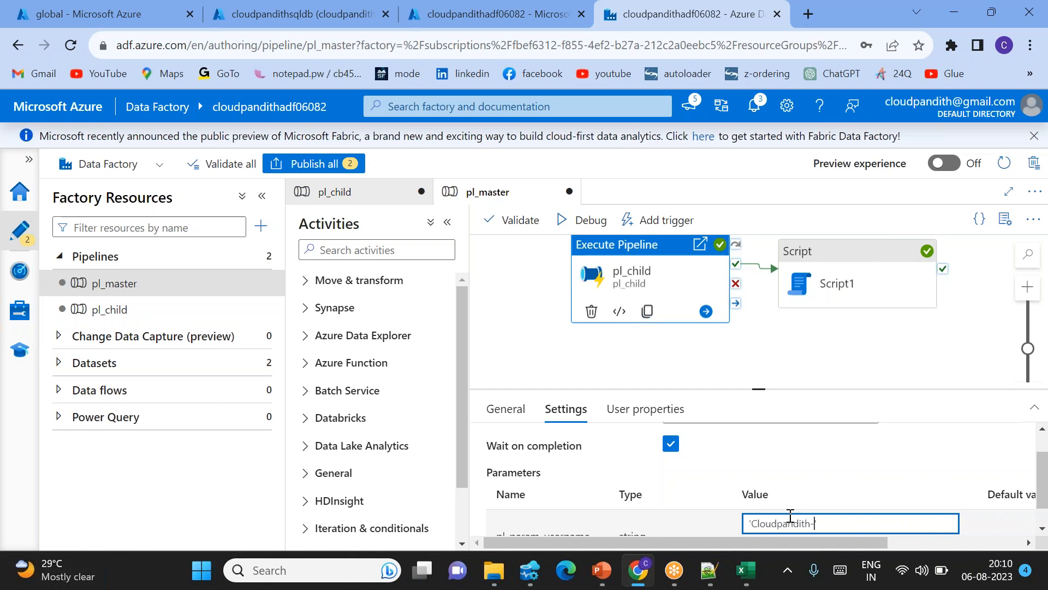
pyautogui.press('BackSpace')
pyautogui.write('s')
# In pl_child, add a pipeline return value named username with type Expression to the Set variable1 activity
pyautogui.click(88, 309)
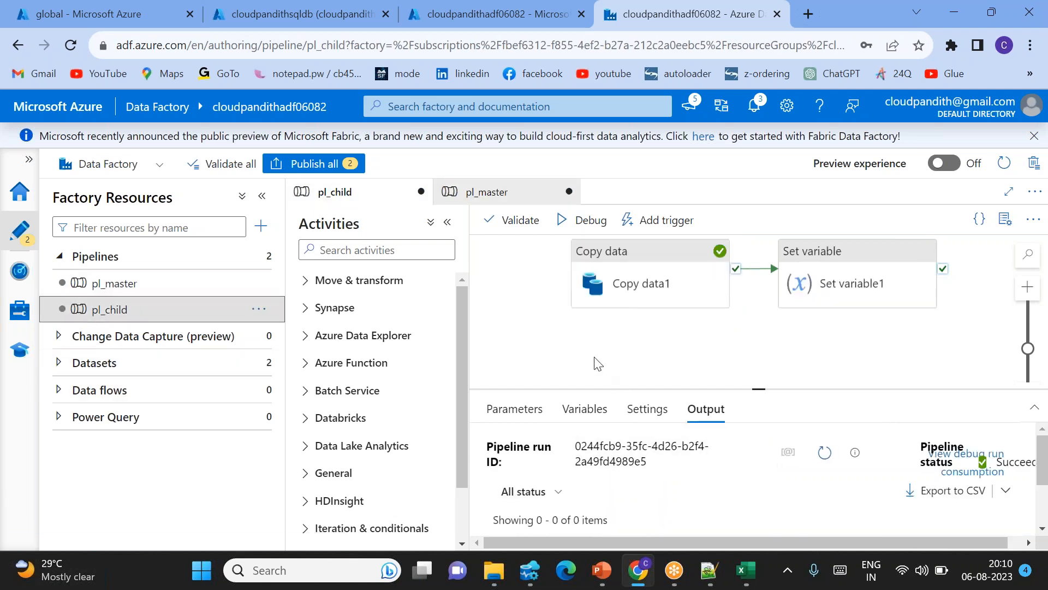
pyautogui.click(628, 284)
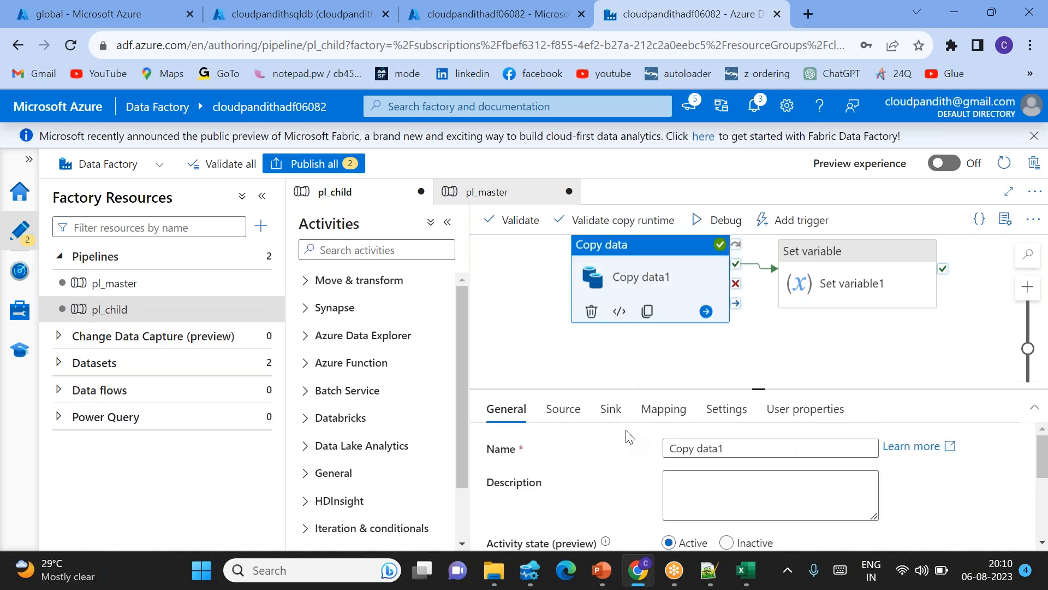
pyautogui.click(879, 295)
pyautogui.scroll(-1, 655, 453)
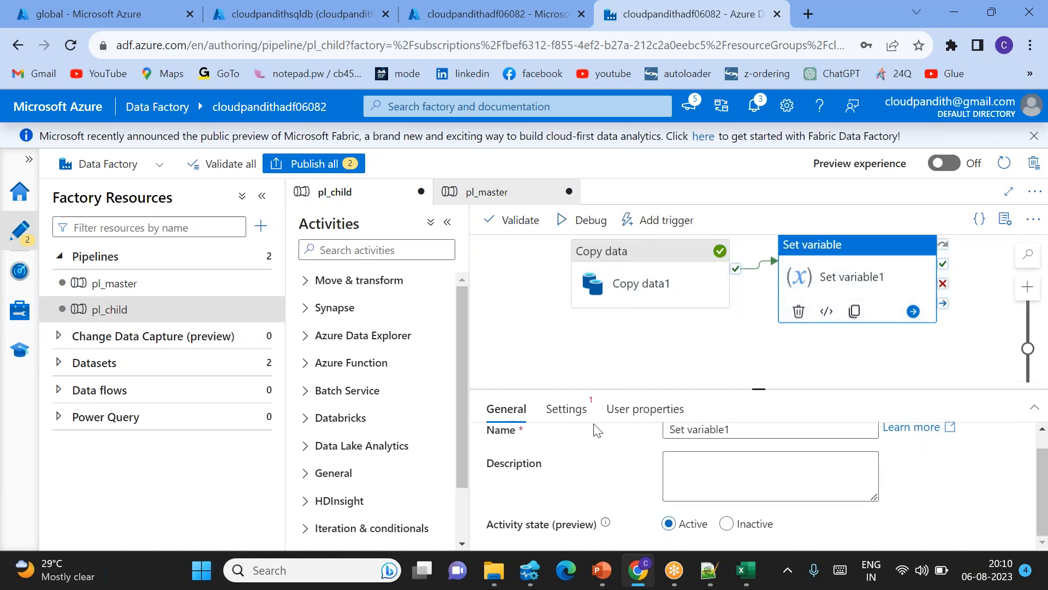
pyautogui.click(566, 409)
pyautogui.scroll(-2, 639, 458)
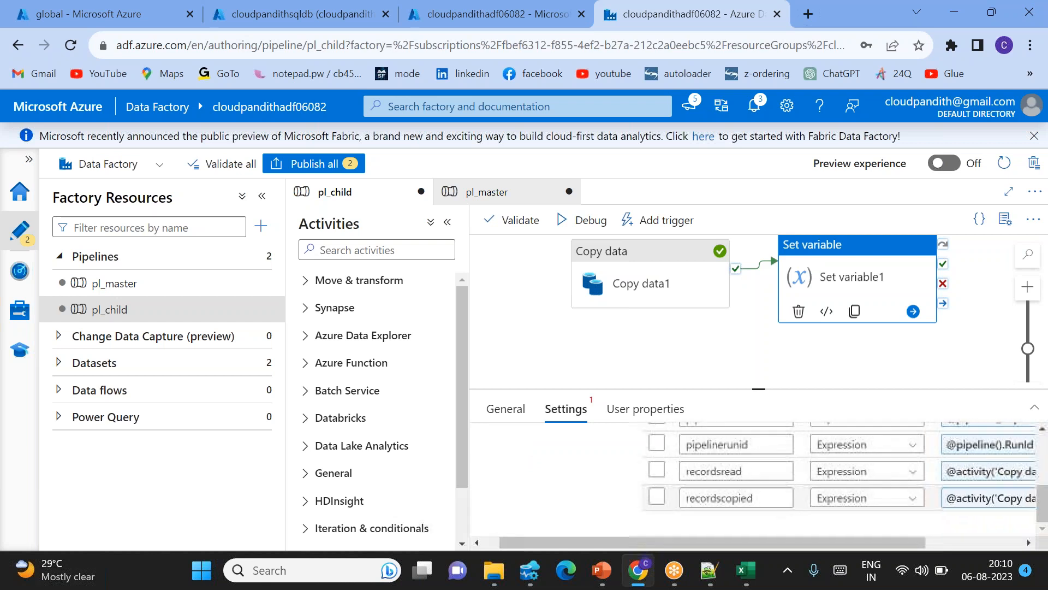
pyautogui.scroll(5, 661, 469)
pyautogui.click(667, 483)
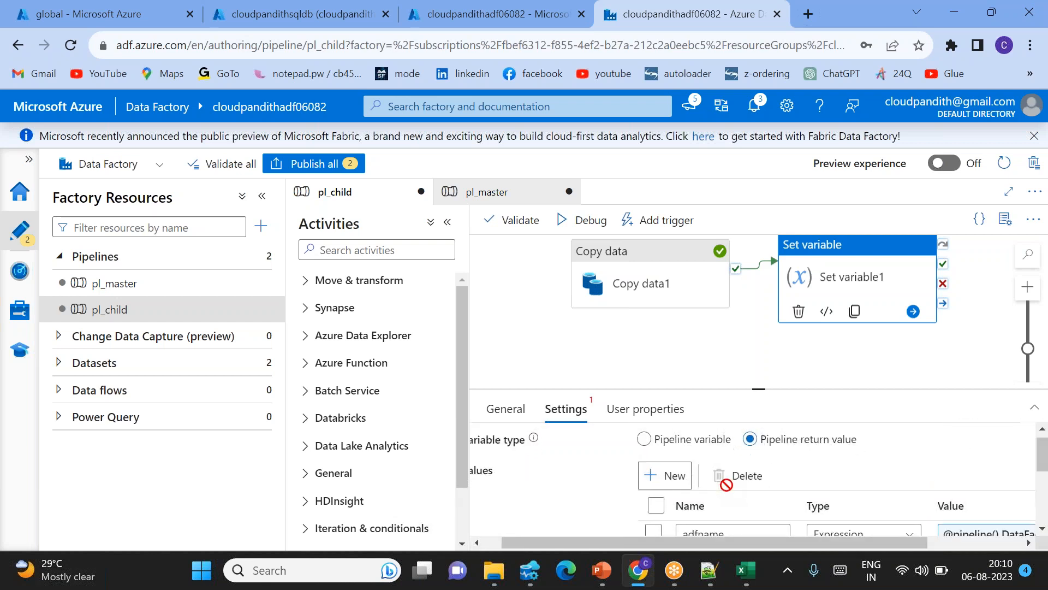
pyautogui.write('username')
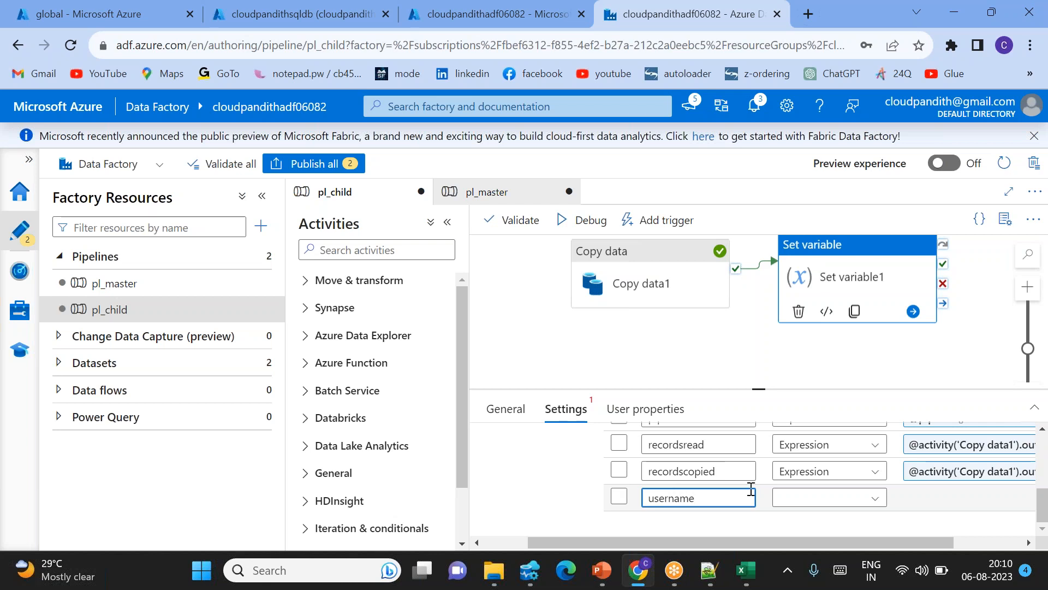
pyautogui.click(830, 498)
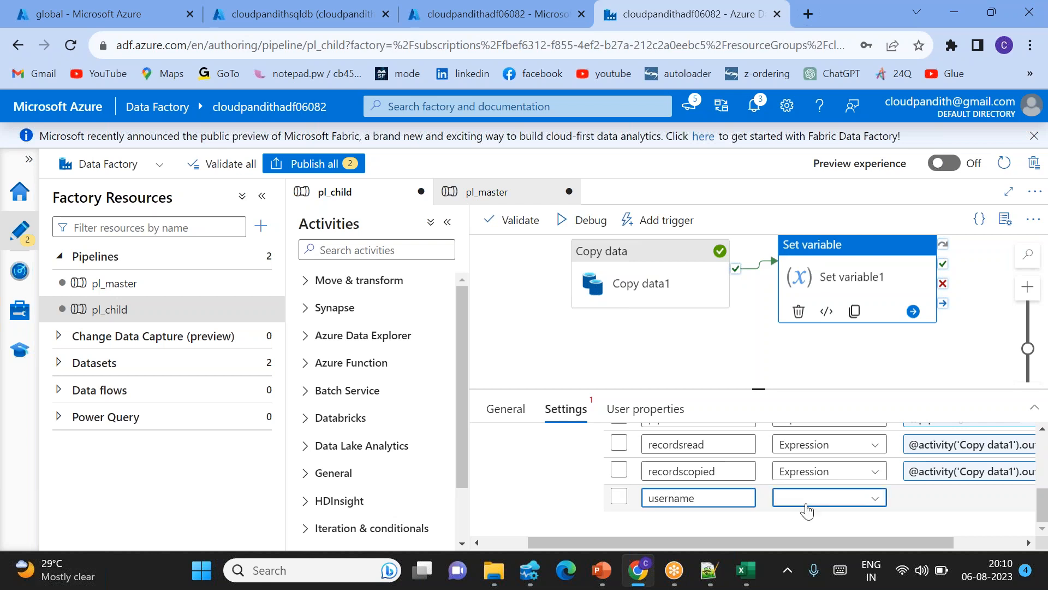
pyautogui.click(794, 491)
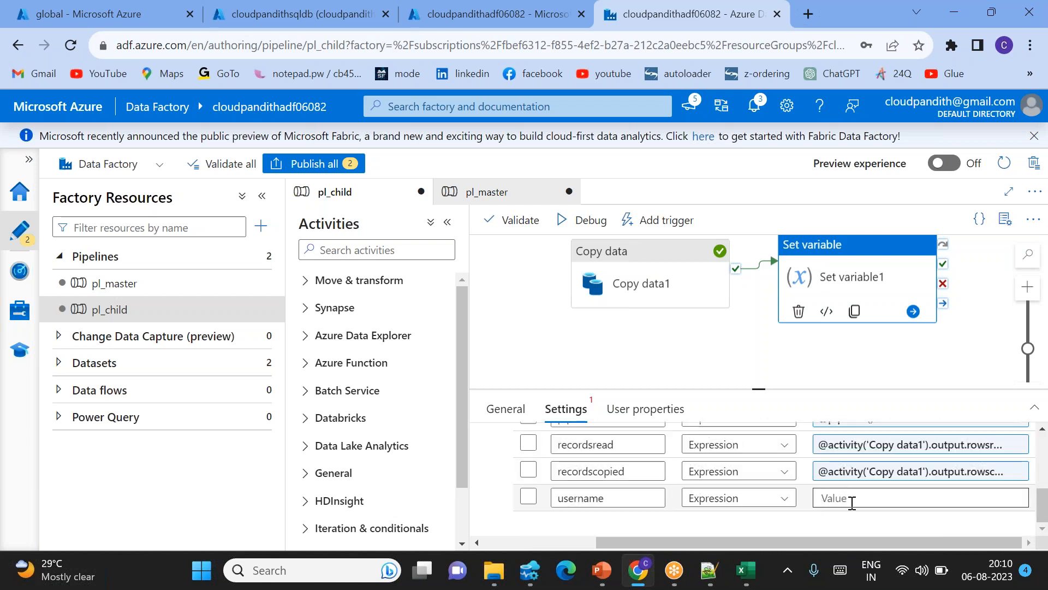
# Remove the username return value from the Set variable1 activity
pyautogui.click(529, 497)
pyautogui.scroll(5, 532, 509)
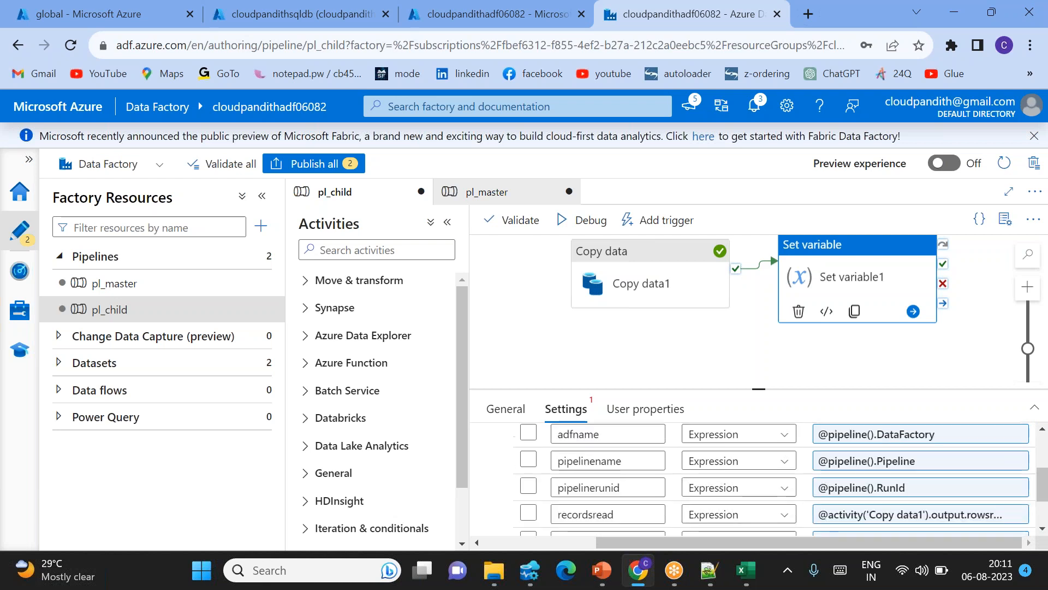
pyautogui.scroll(-3, 716, 482)
pyautogui.scroll(3, 716, 483)
# Add a second Set variable activity to pl_child and connect Copy data1's success output to it
pyautogui.click(343, 250)
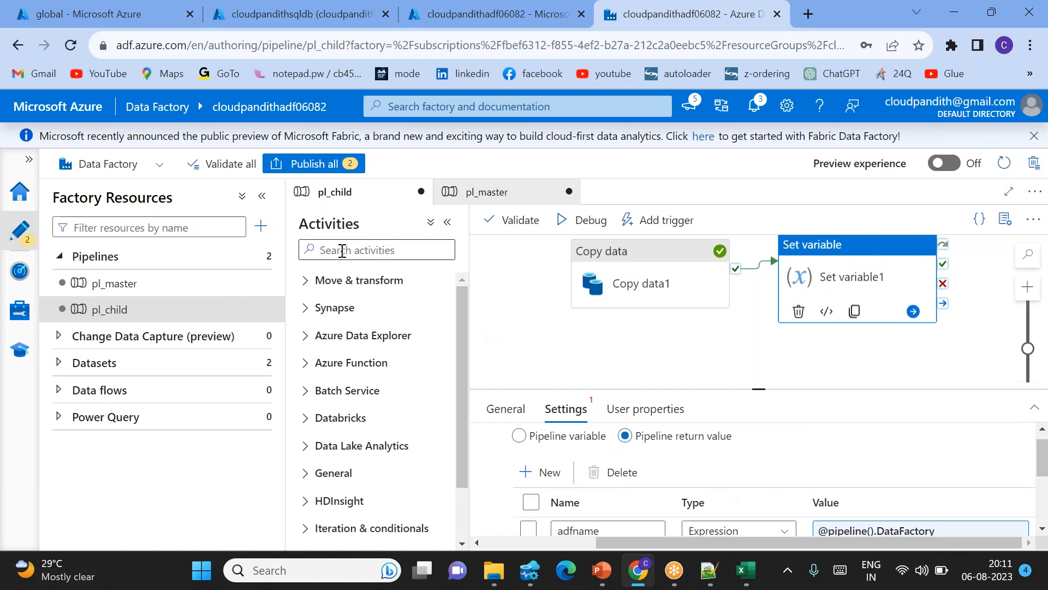
pyautogui.write('set')
pyautogui.moveTo(376, 306); pyautogui.dragTo(753, 365)
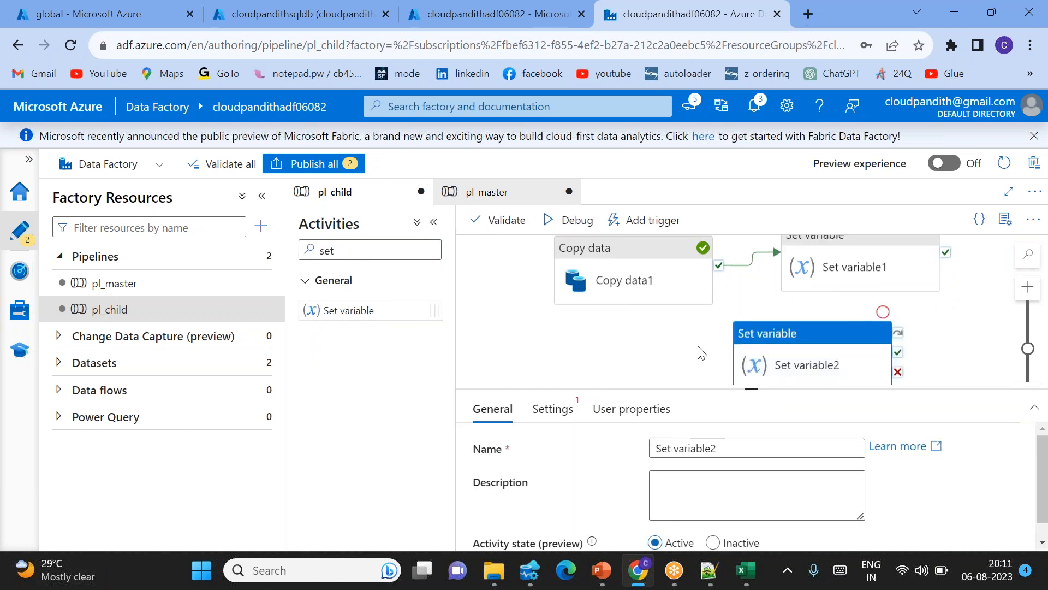
pyautogui.moveTo(698, 347); pyautogui.dragTo(602, 349)
pyautogui.moveTo(670, 383); pyautogui.dragTo(732, 362)
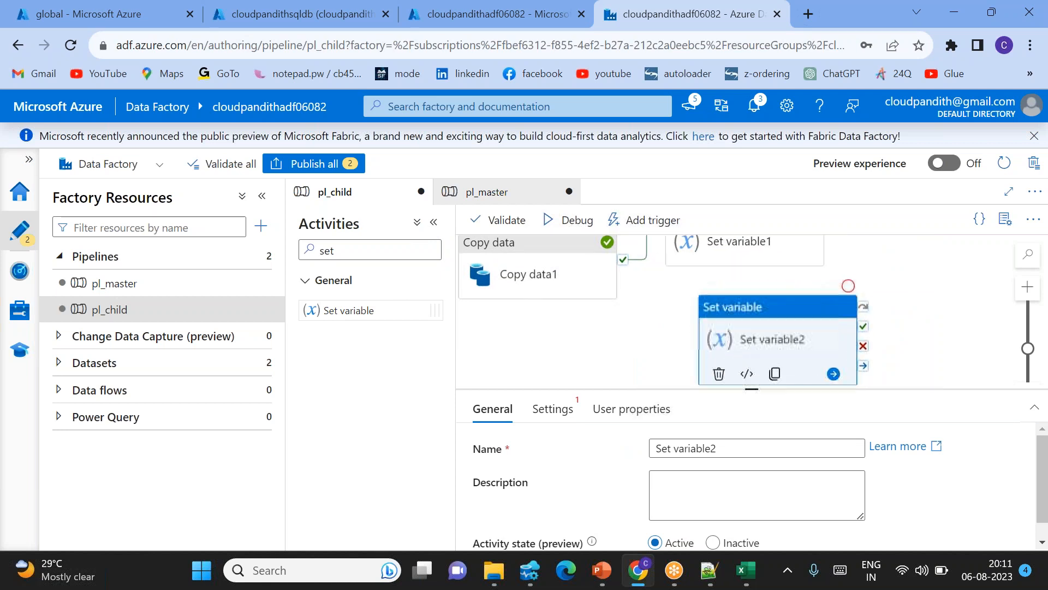
pyautogui.moveTo(623, 260); pyautogui.dragTo(783, 347)
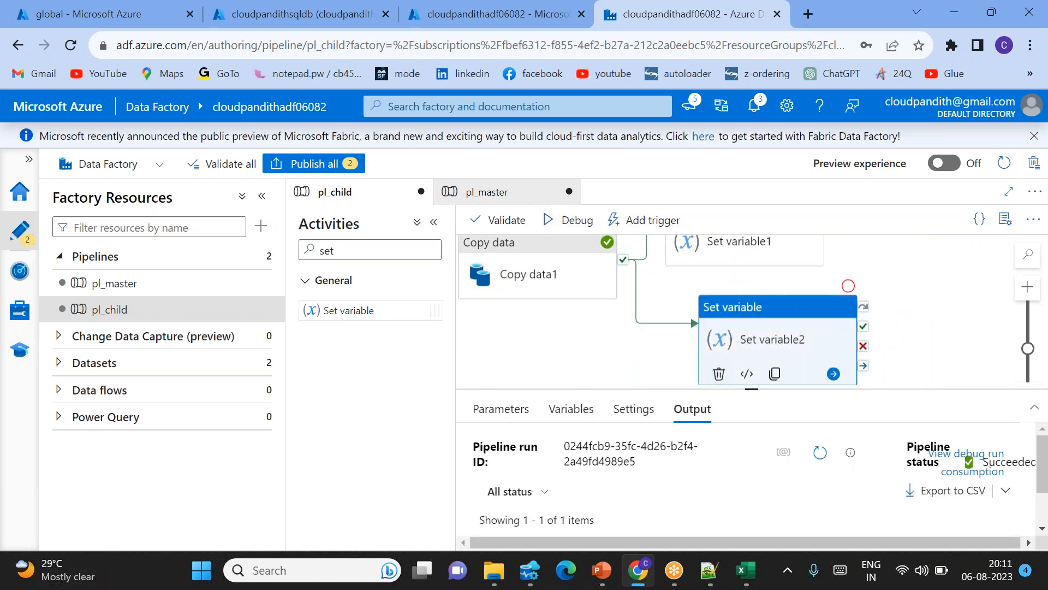
# Add a String variable named pl_var_username to the pl_child pipeline
pyautogui.click(552, 410)
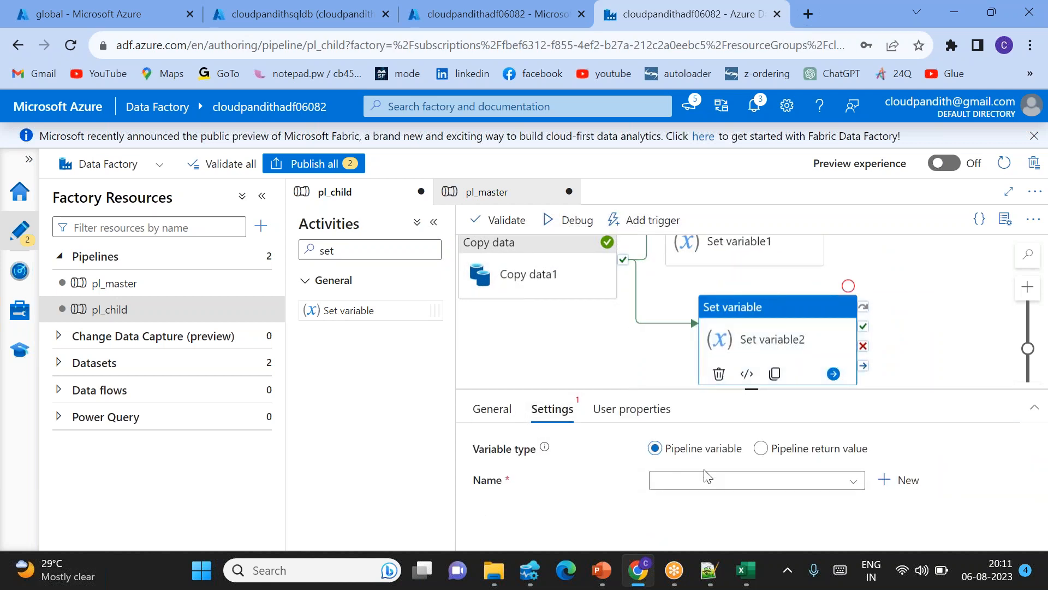
pyautogui.click(571, 369)
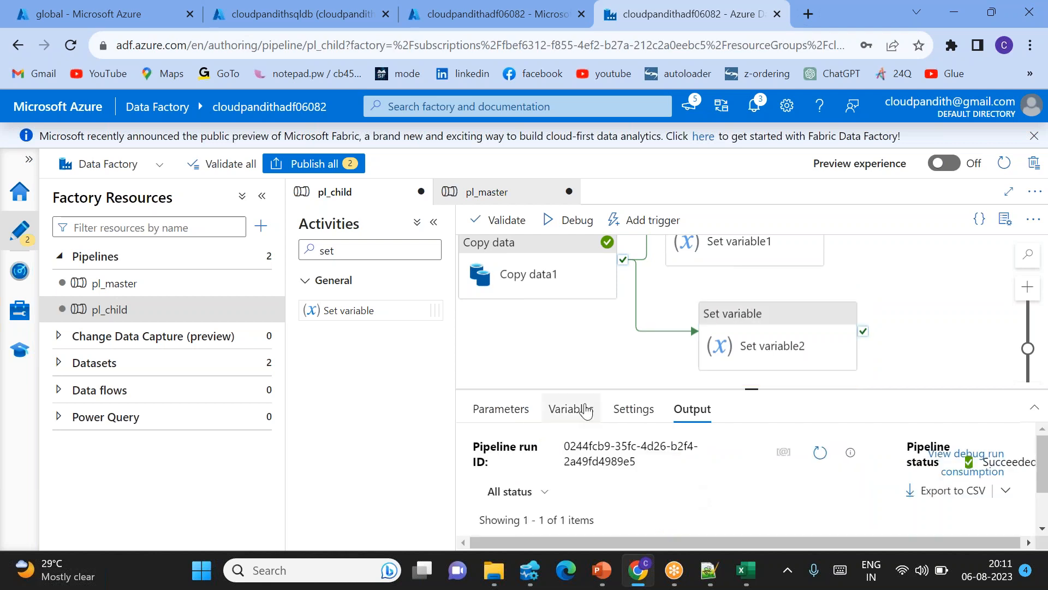
pyautogui.click(572, 409)
pyautogui.click(498, 453)
pyautogui.click(538, 512)
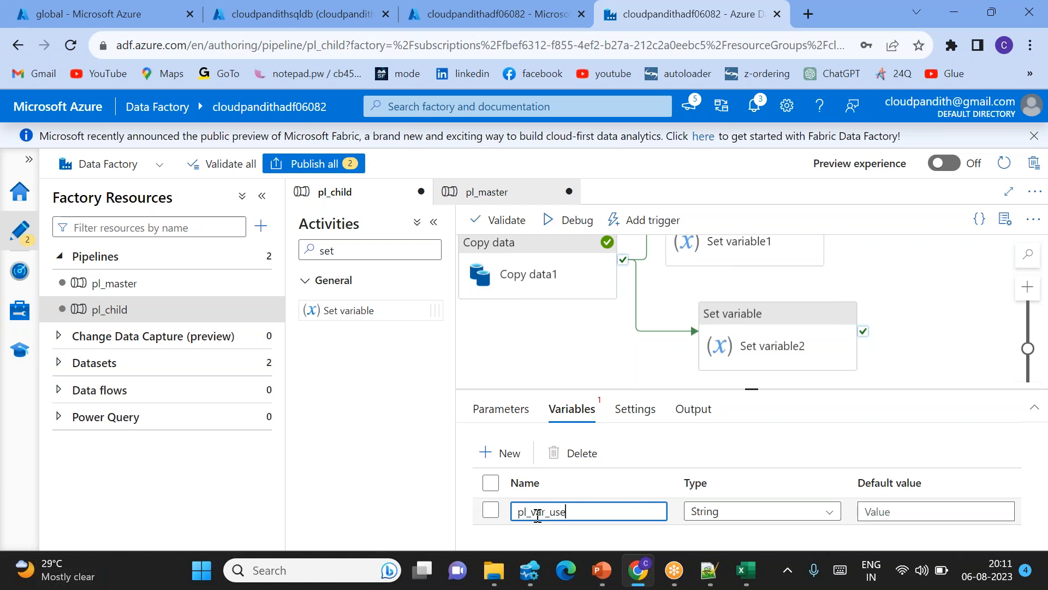
pyautogui.click(771, 341)
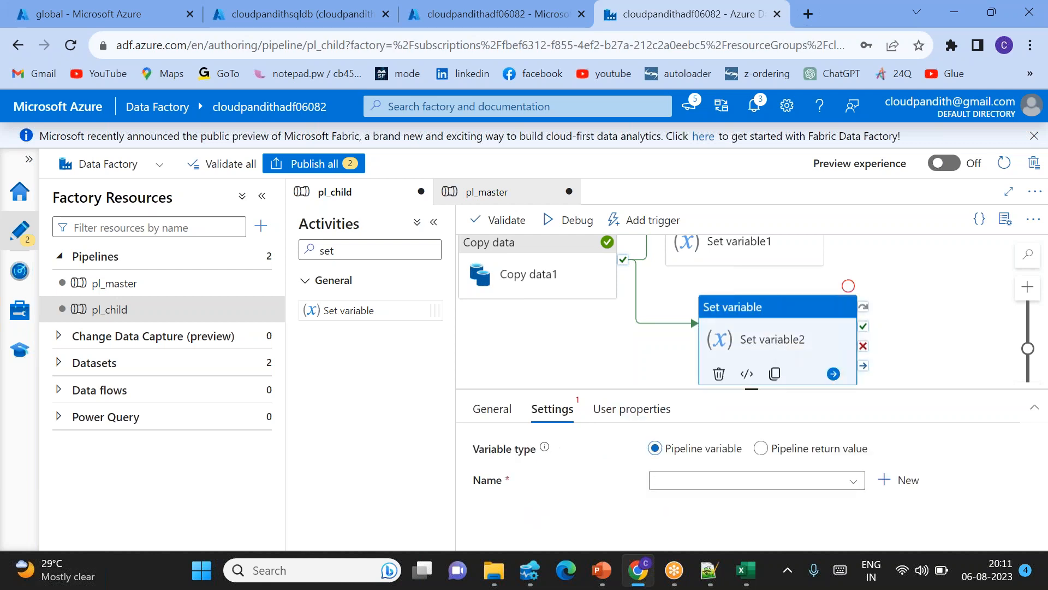
pyautogui.click(729, 483)
pyautogui.click(721, 503)
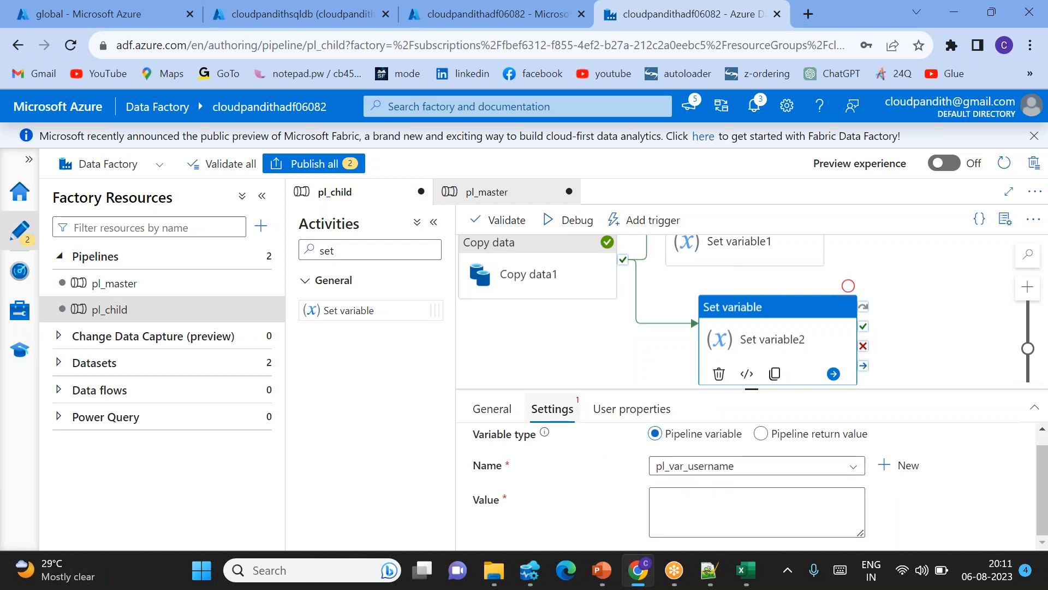
pyautogui.click(708, 511)
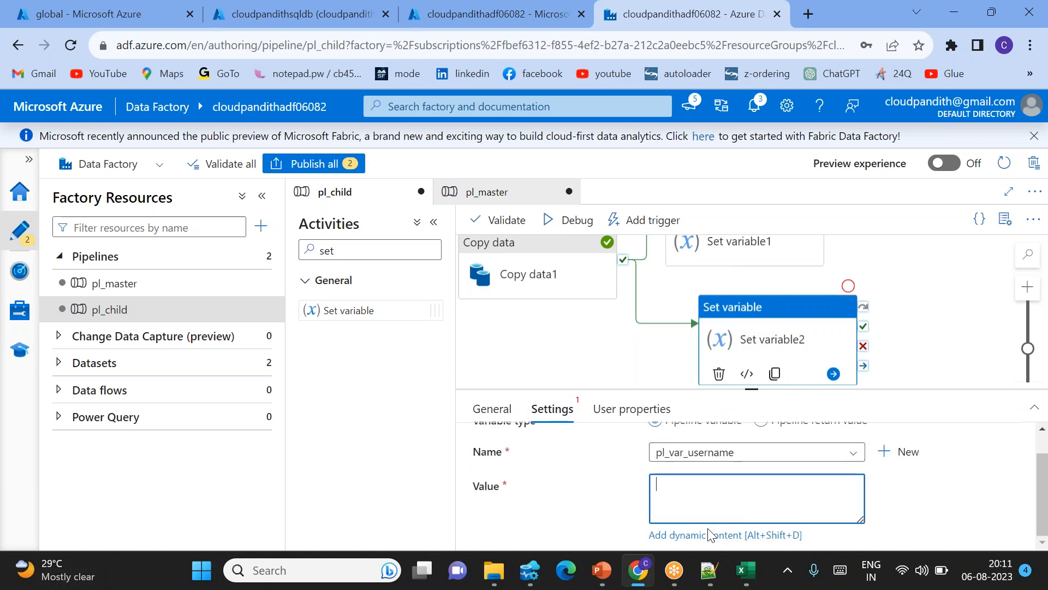
pyautogui.click(671, 535)
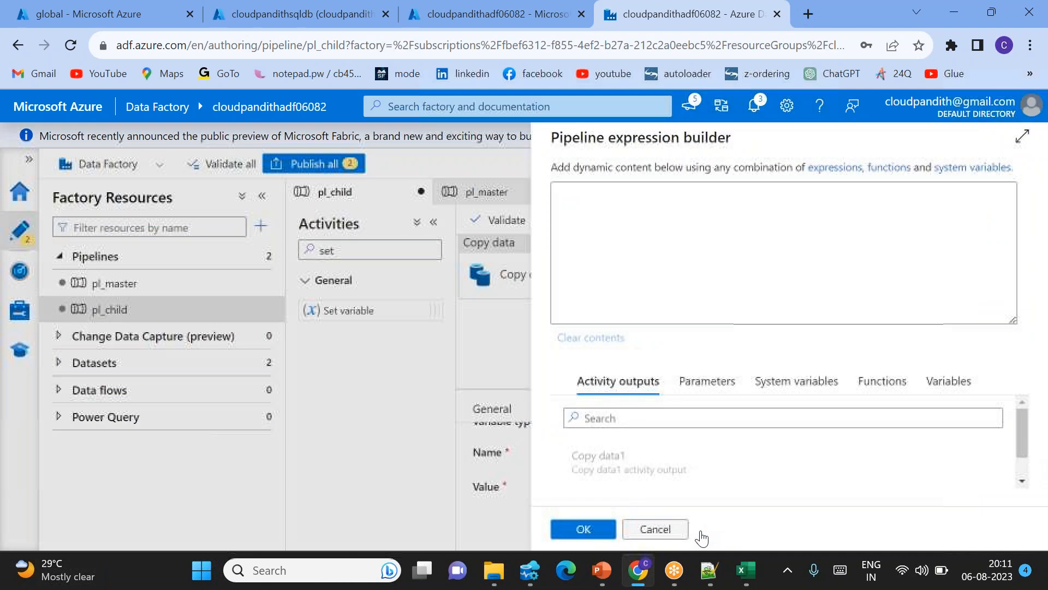
pyautogui.click(707, 383)
pyautogui.click(628, 458)
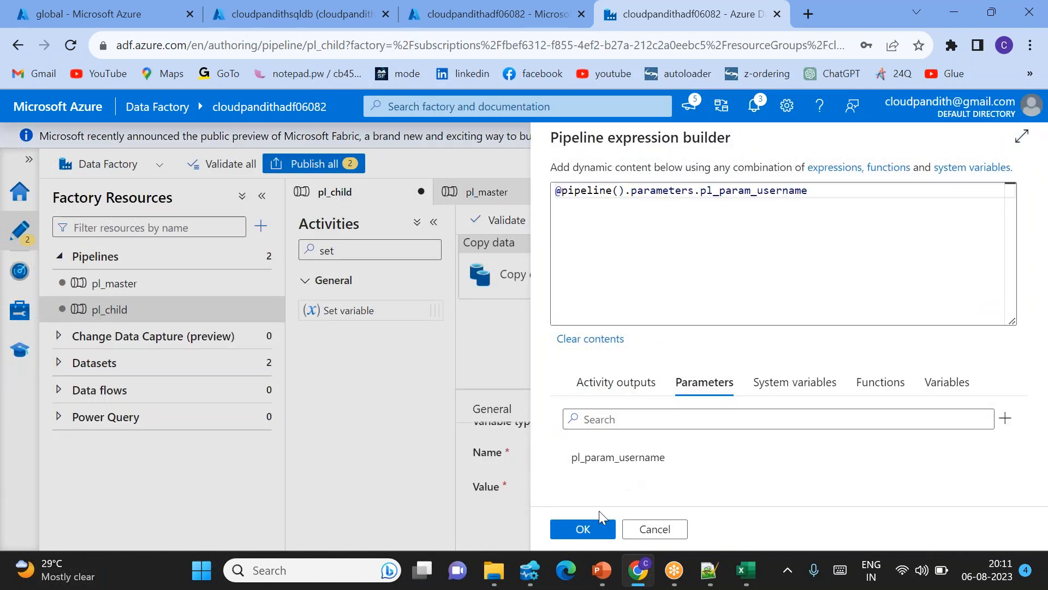
pyautogui.click(583, 528)
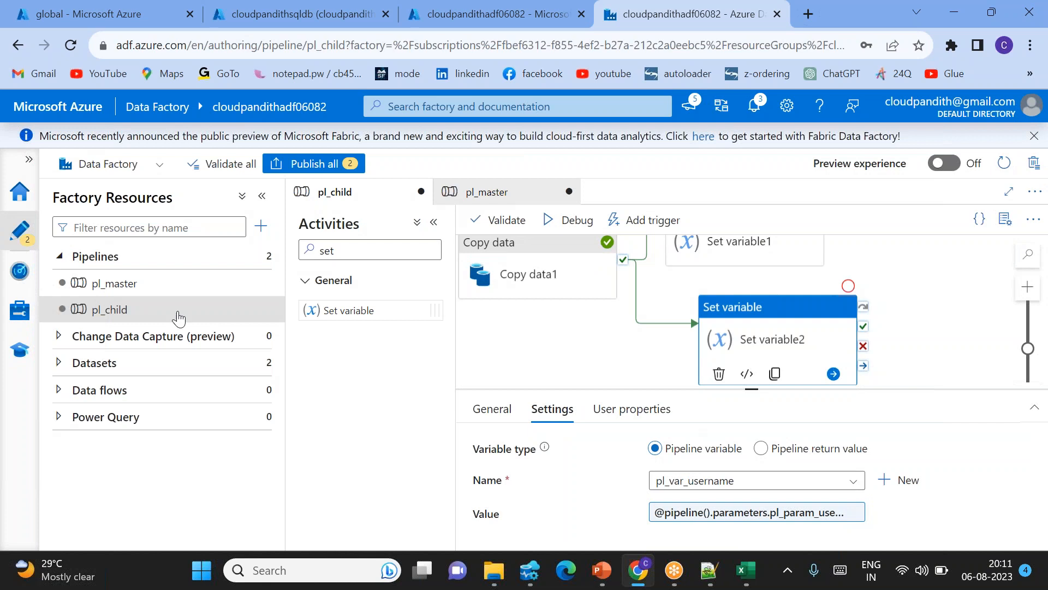
# Debug the pl_master pipeline and refresh the monitored debug runs until the new runs are listed
pyautogui.click(107, 284)
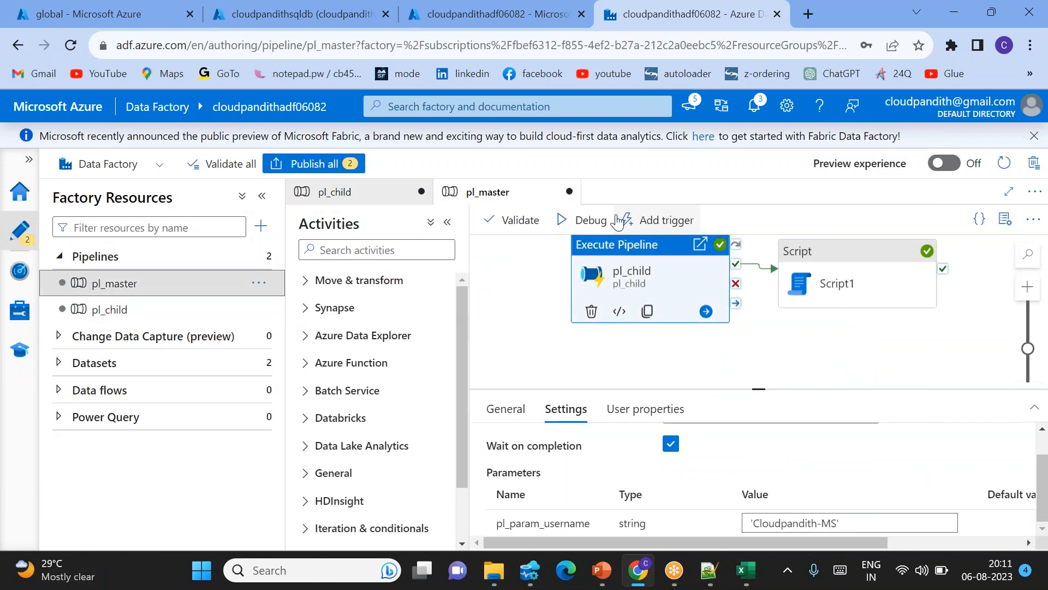
pyautogui.click(587, 219)
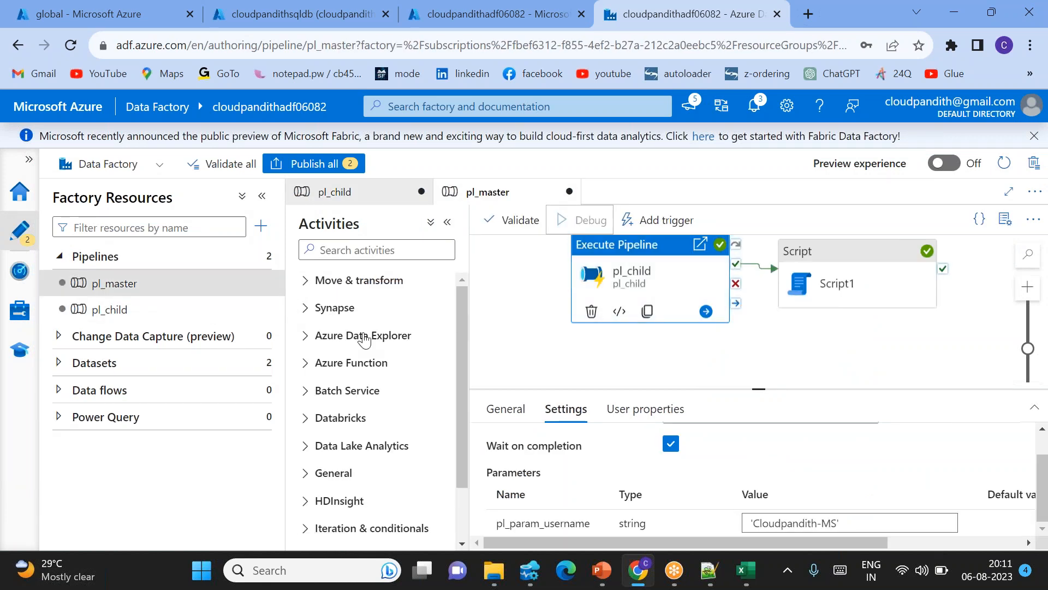
pyautogui.click(20, 283)
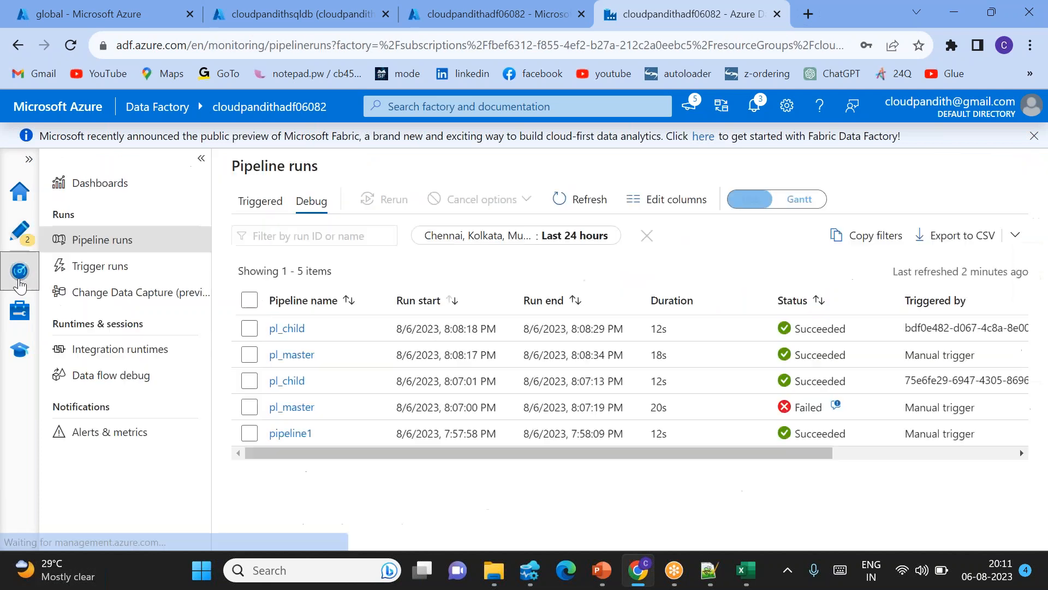
pyautogui.click(597, 207)
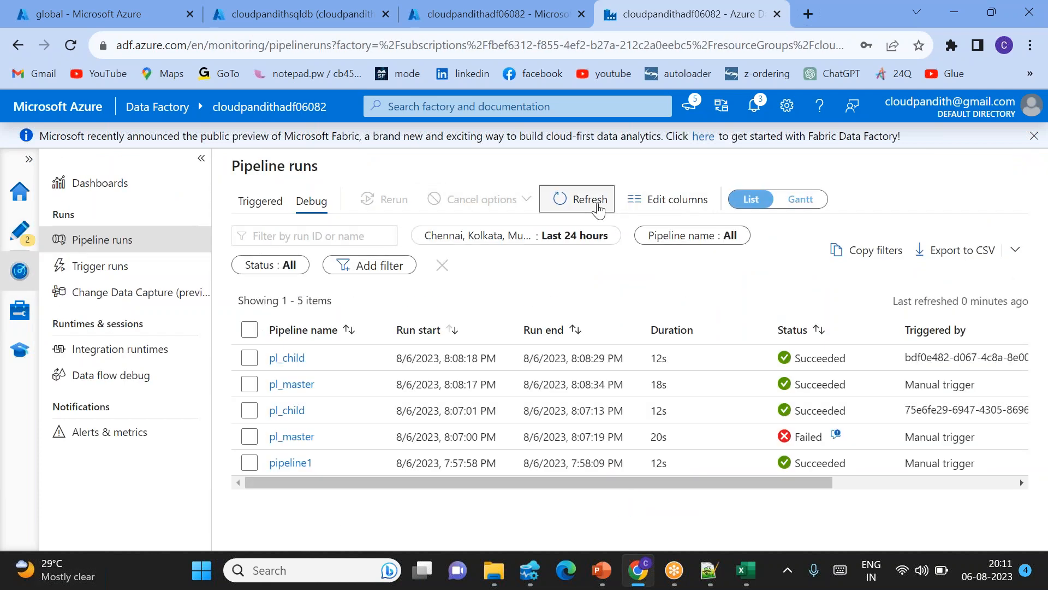
pyautogui.click(598, 206)
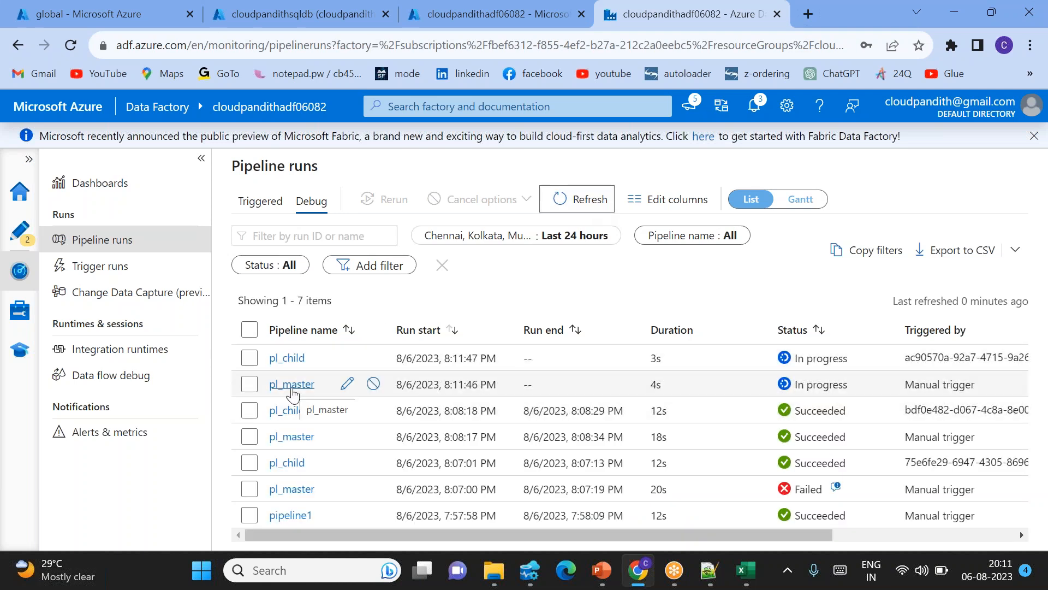
# Inspect the pl_param_username value passed to the latest pl_child run, and close its parameter details
pyautogui.hscroll(5, 706, 393)
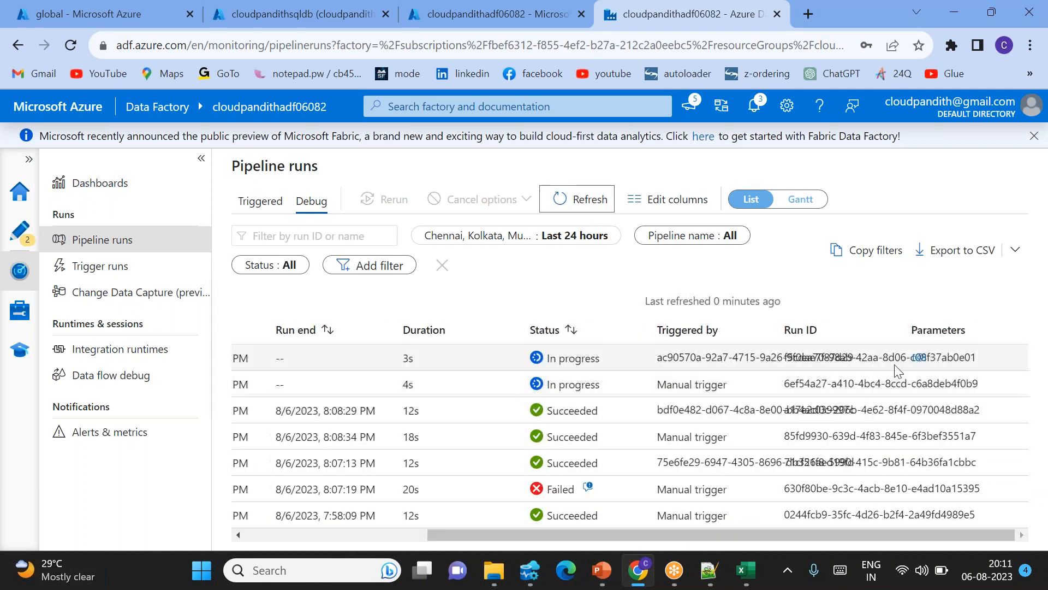
pyautogui.click(918, 358)
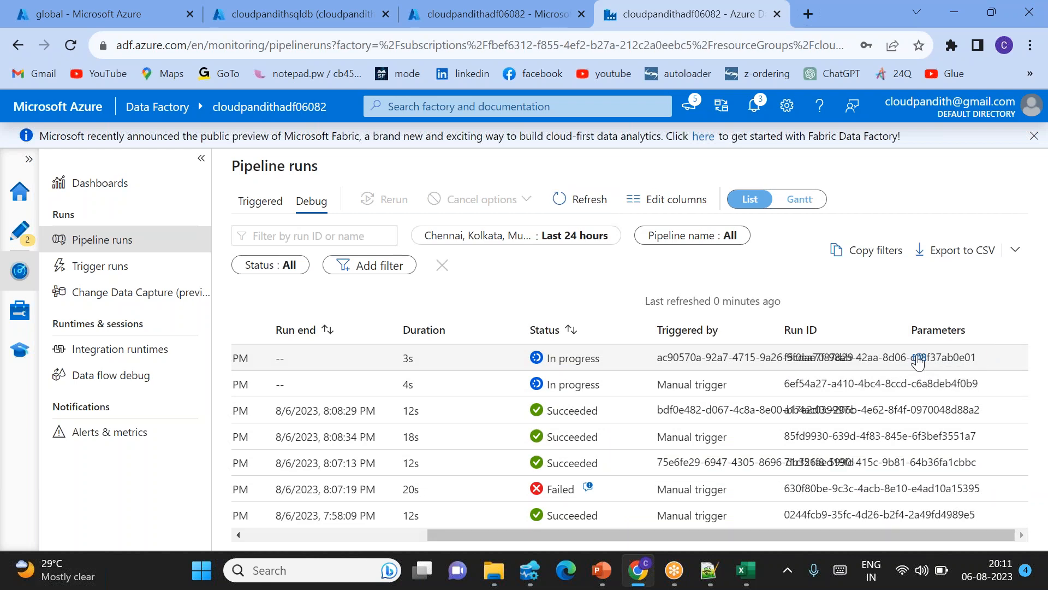
pyautogui.doubleClick(881, 189)
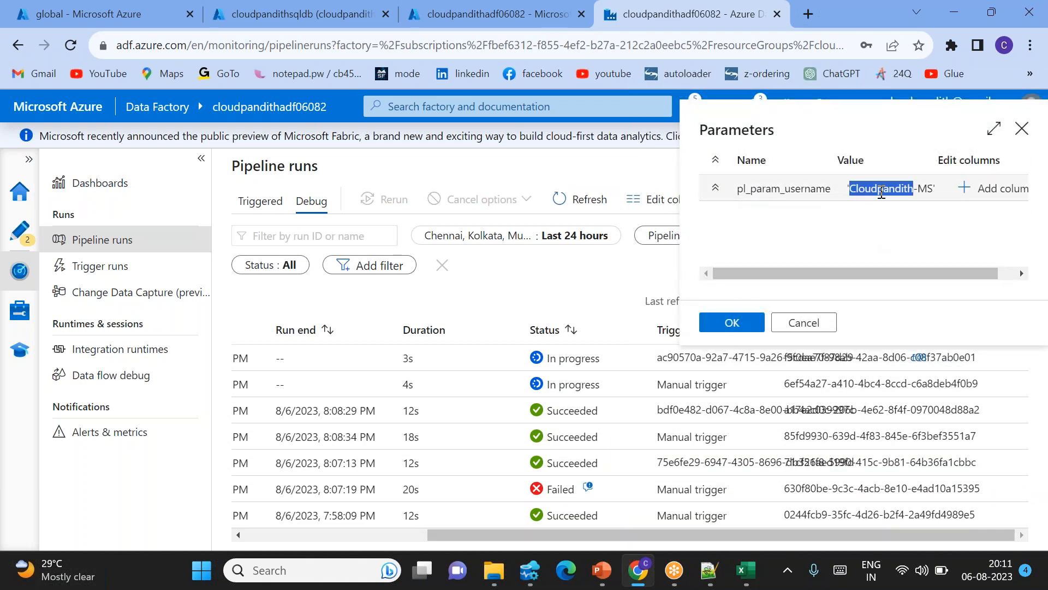
pyautogui.click(1026, 136)
pyautogui.hscroll(-5, 458, 391)
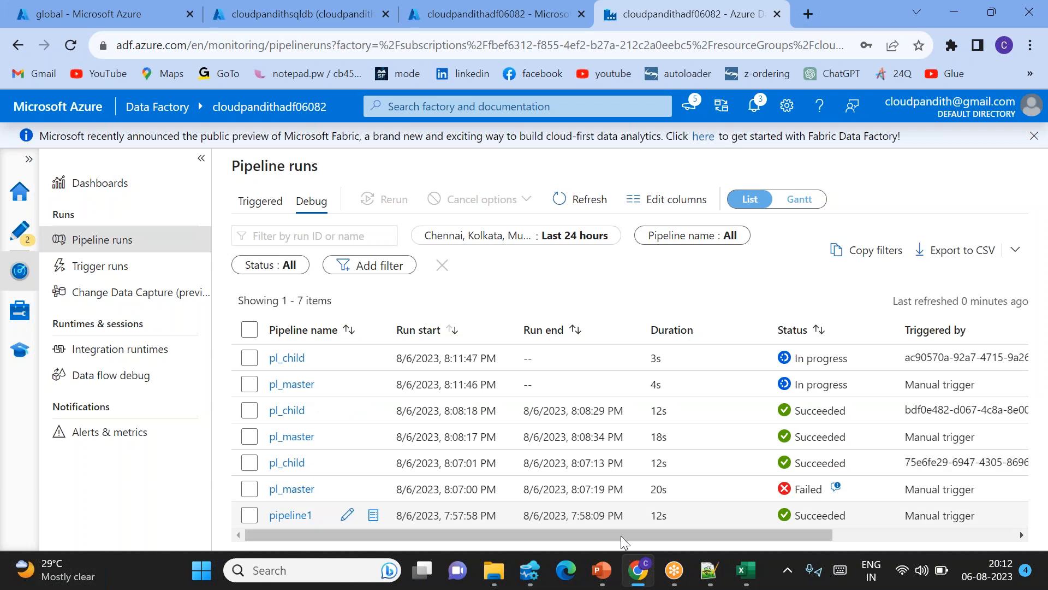
# Switch to the PowerPoint presentation, start the slide show and advance to the Summary slide
pyautogui.moveTo(601, 570)
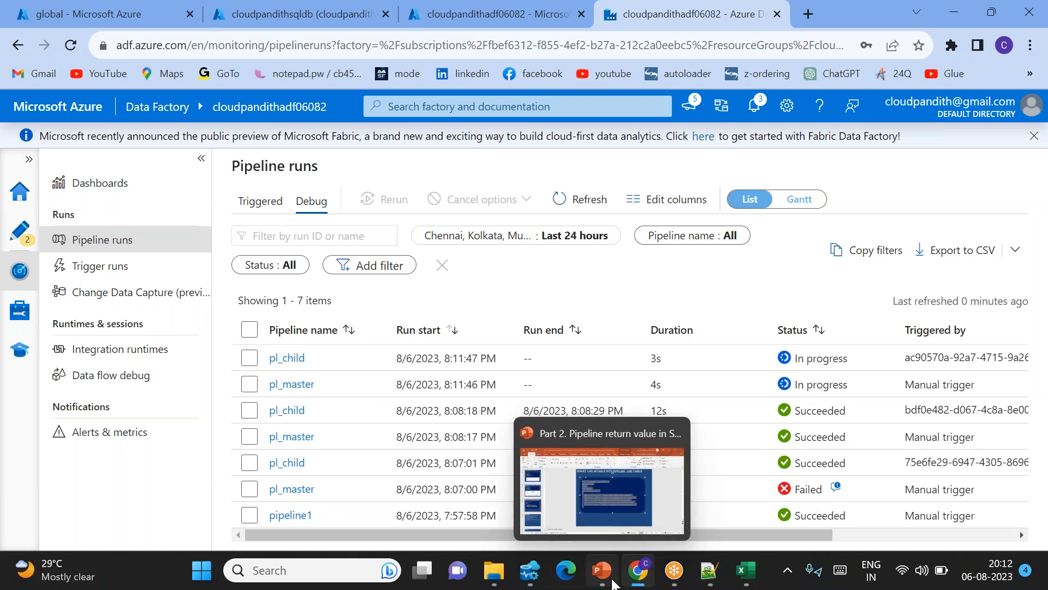
pyautogui.click(587, 503)
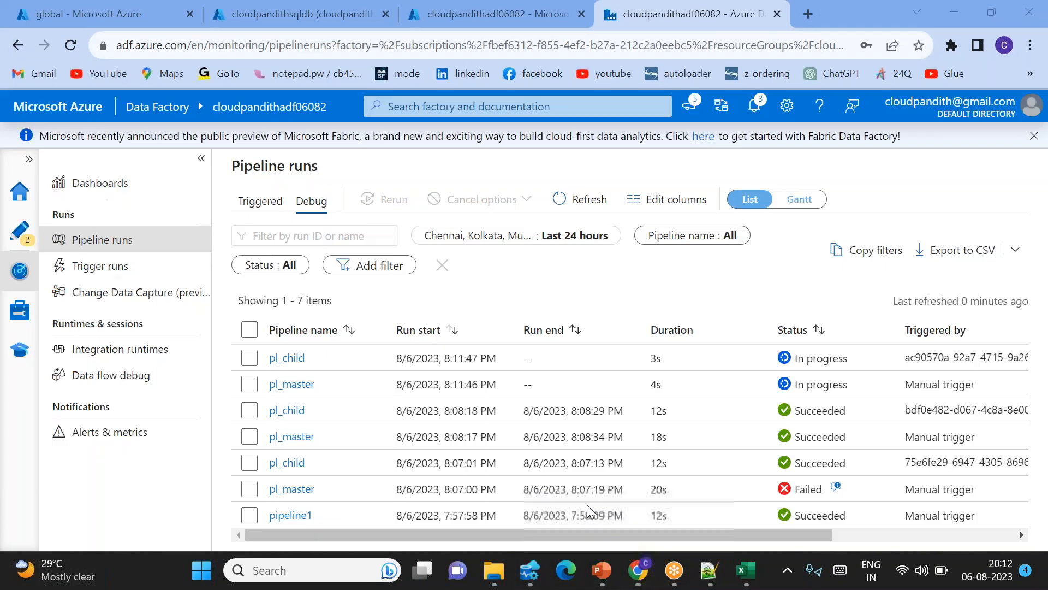
pyautogui.click(873, 541)
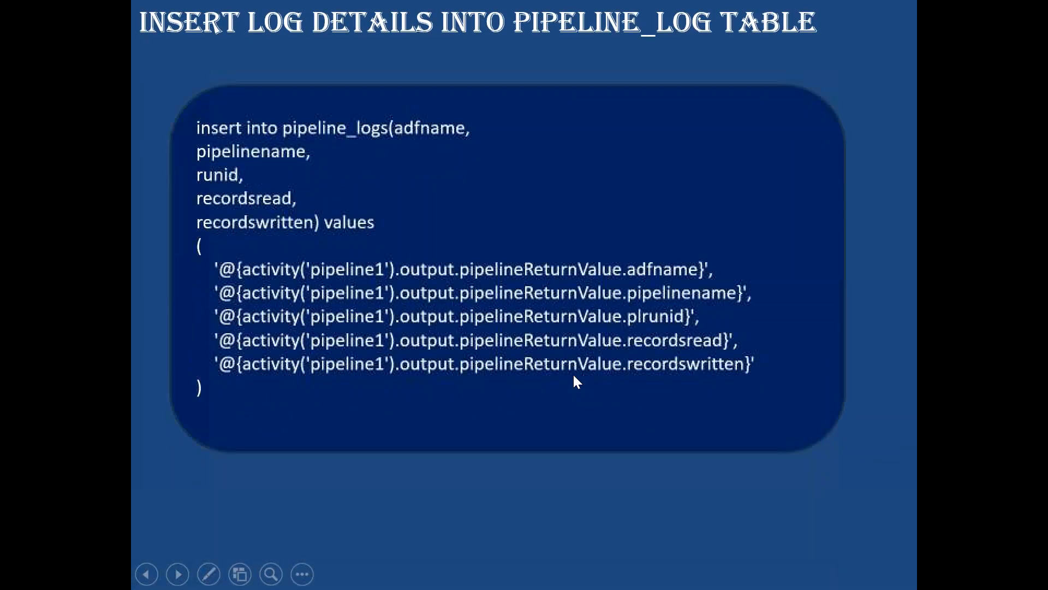
pyautogui.click(573, 374)
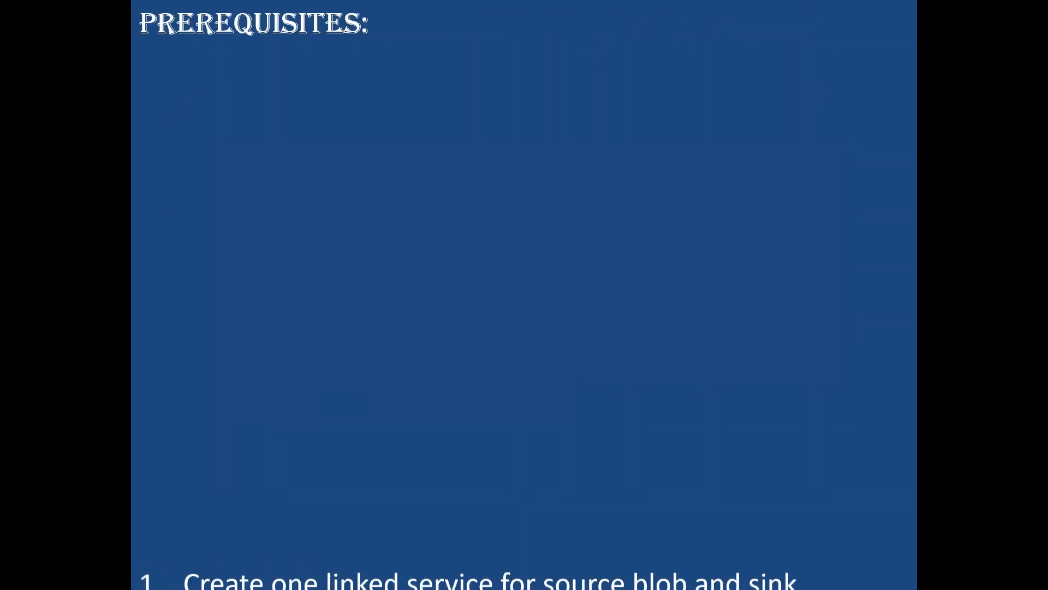
pyautogui.click(573, 375)
pyautogui.click(574, 375)
pyautogui.click(573, 374)
pyautogui.click(573, 374)
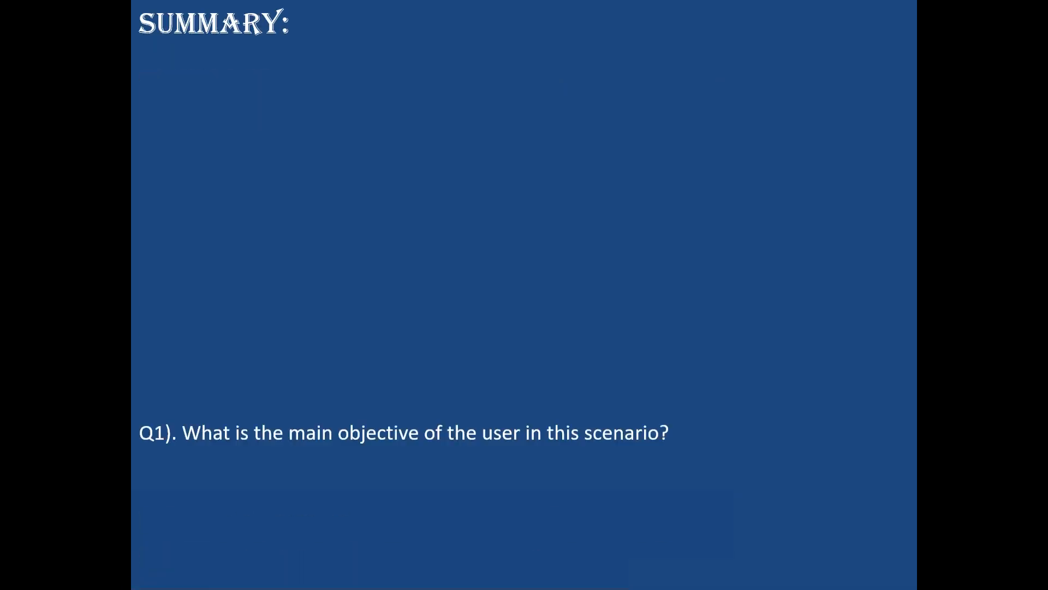